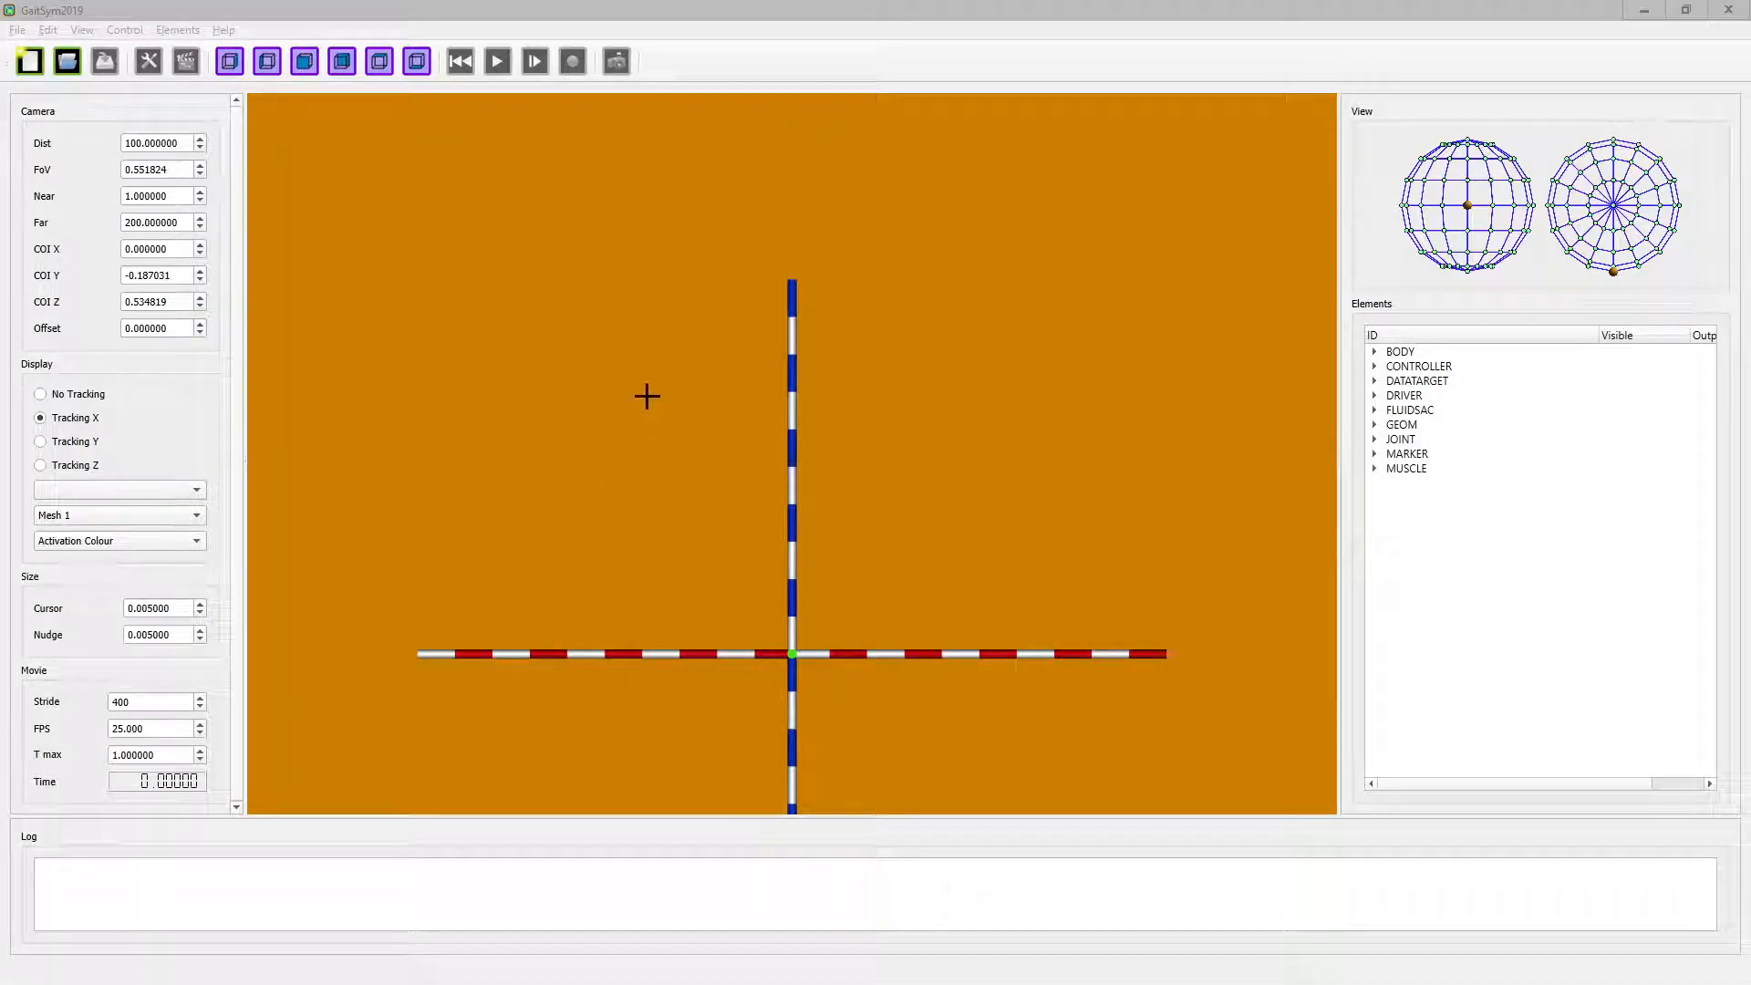
- Create a new model document, accepting the default global settings
{"action": "left_click", "coordinate": [37, 68]}
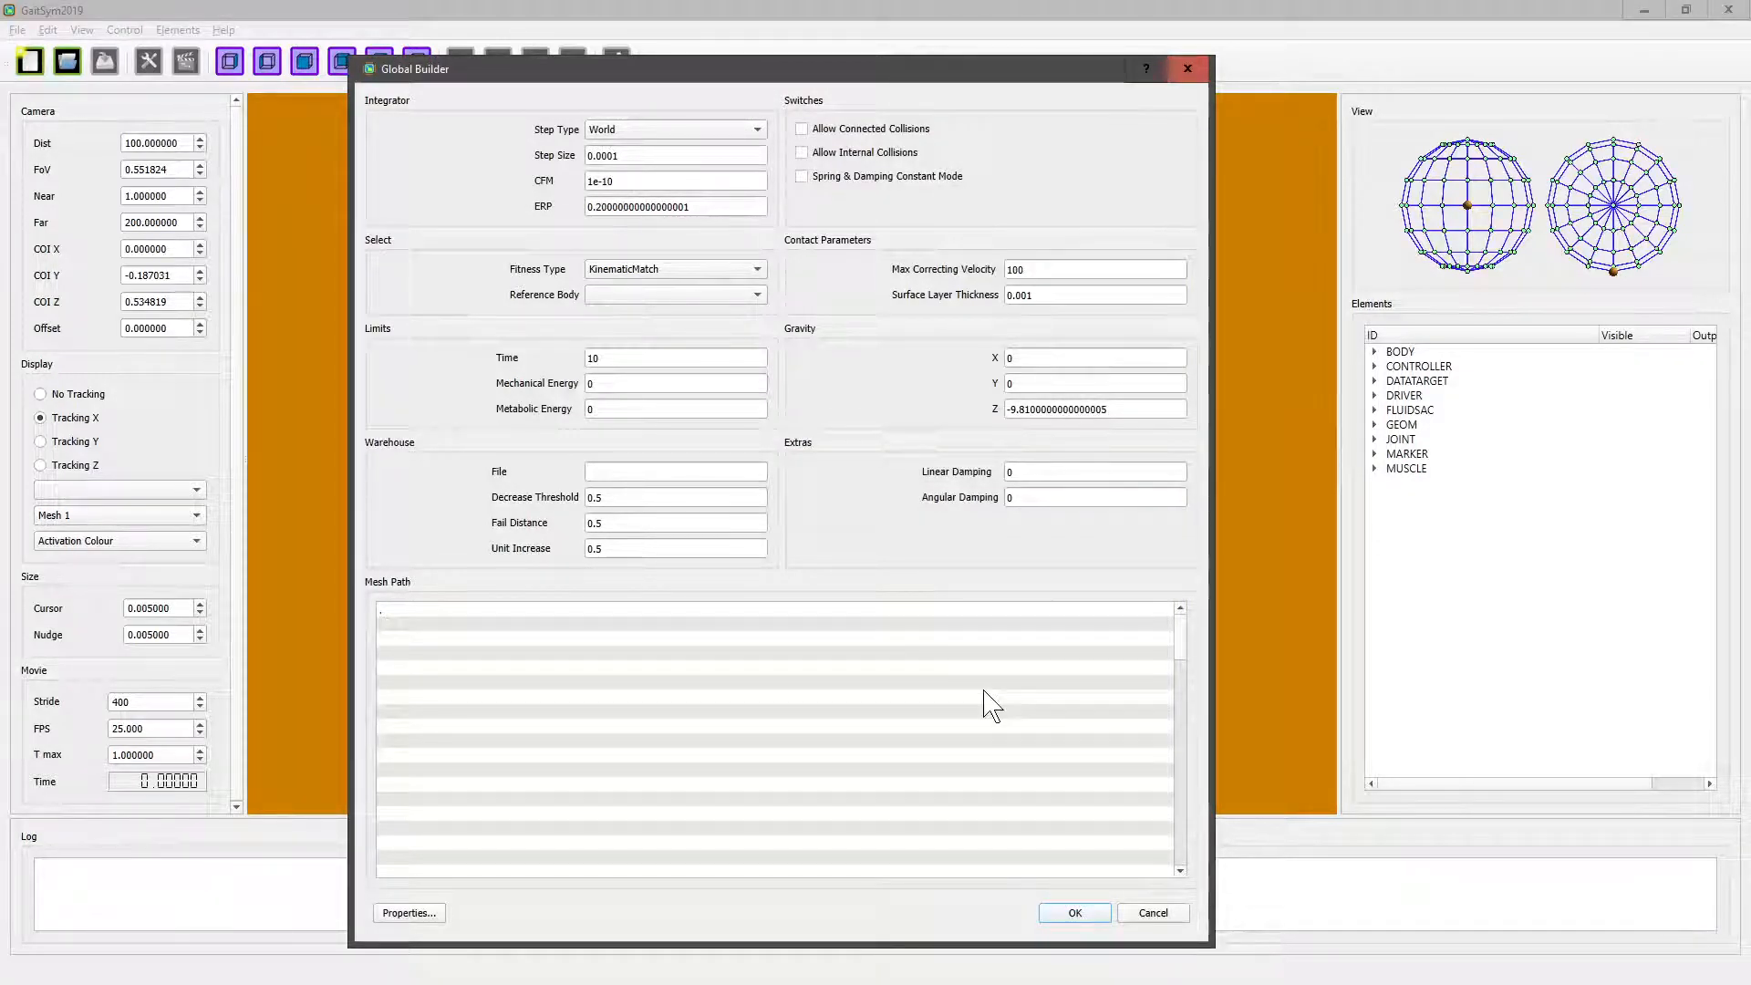
{"action": "left_click", "coordinate": [1074, 913]}
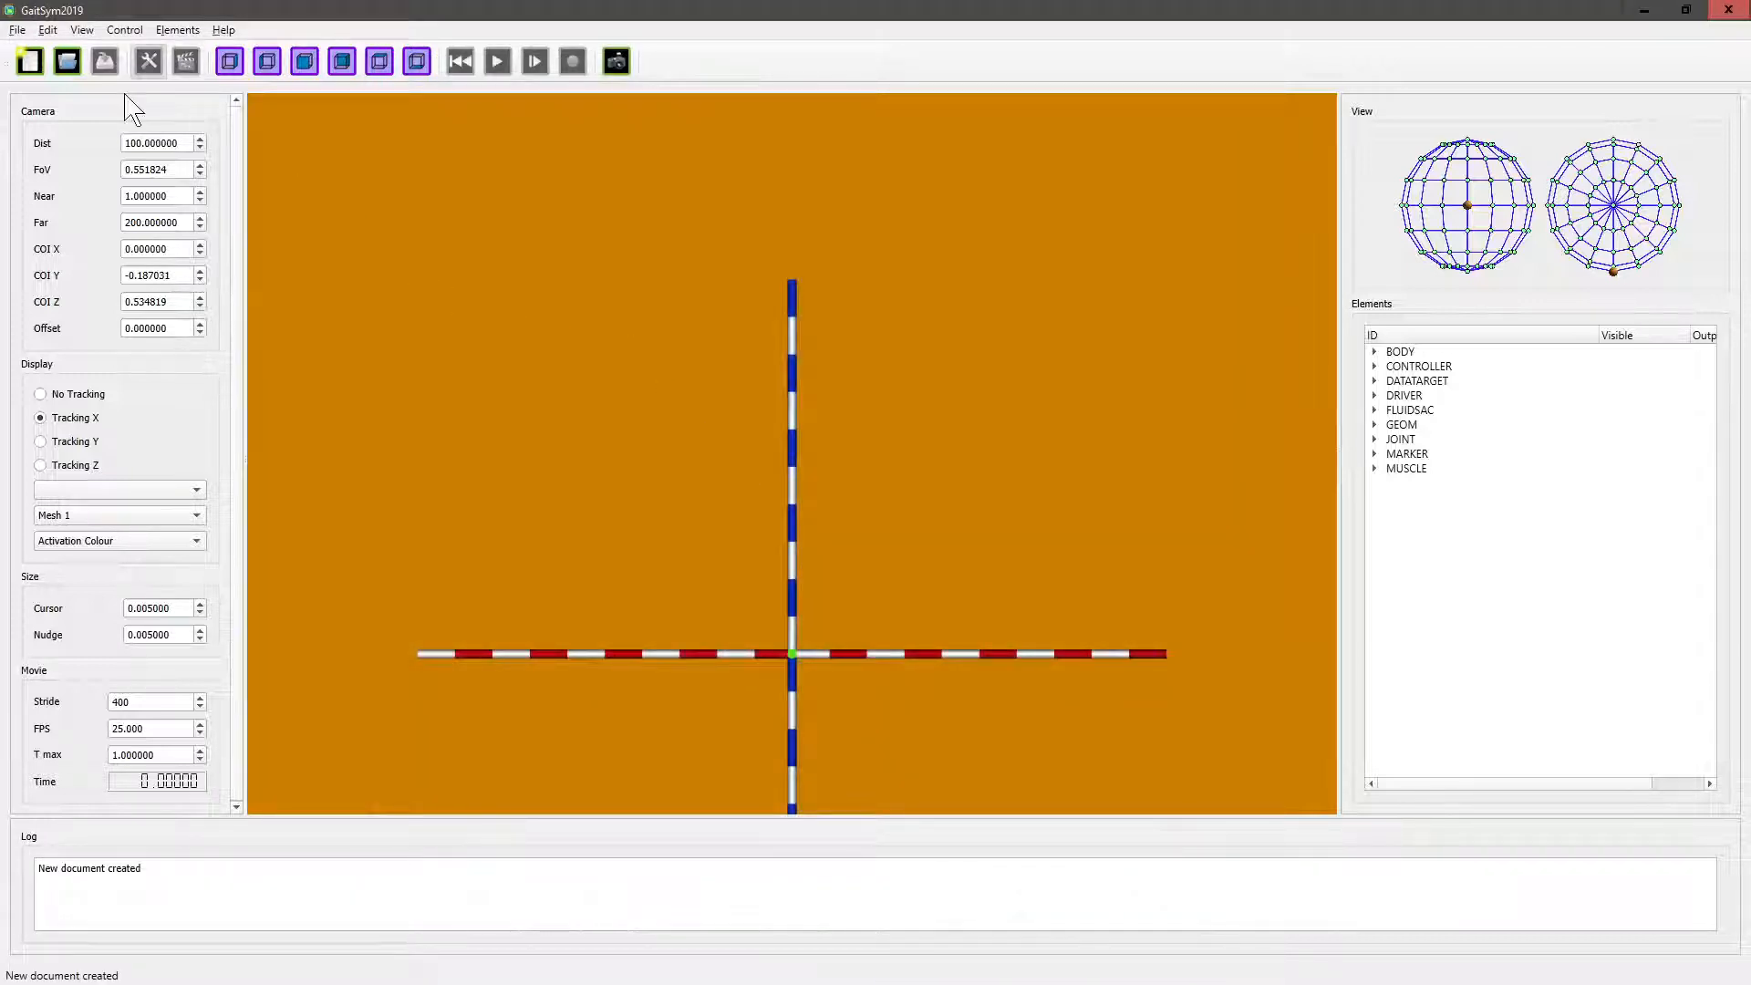
- Import the meshes BoneLeftThigh.obj and BoneTrunk.obj from the 07 Measure Moment Arms folder as bodies
{"action": "left_click", "coordinate": [18, 30]}
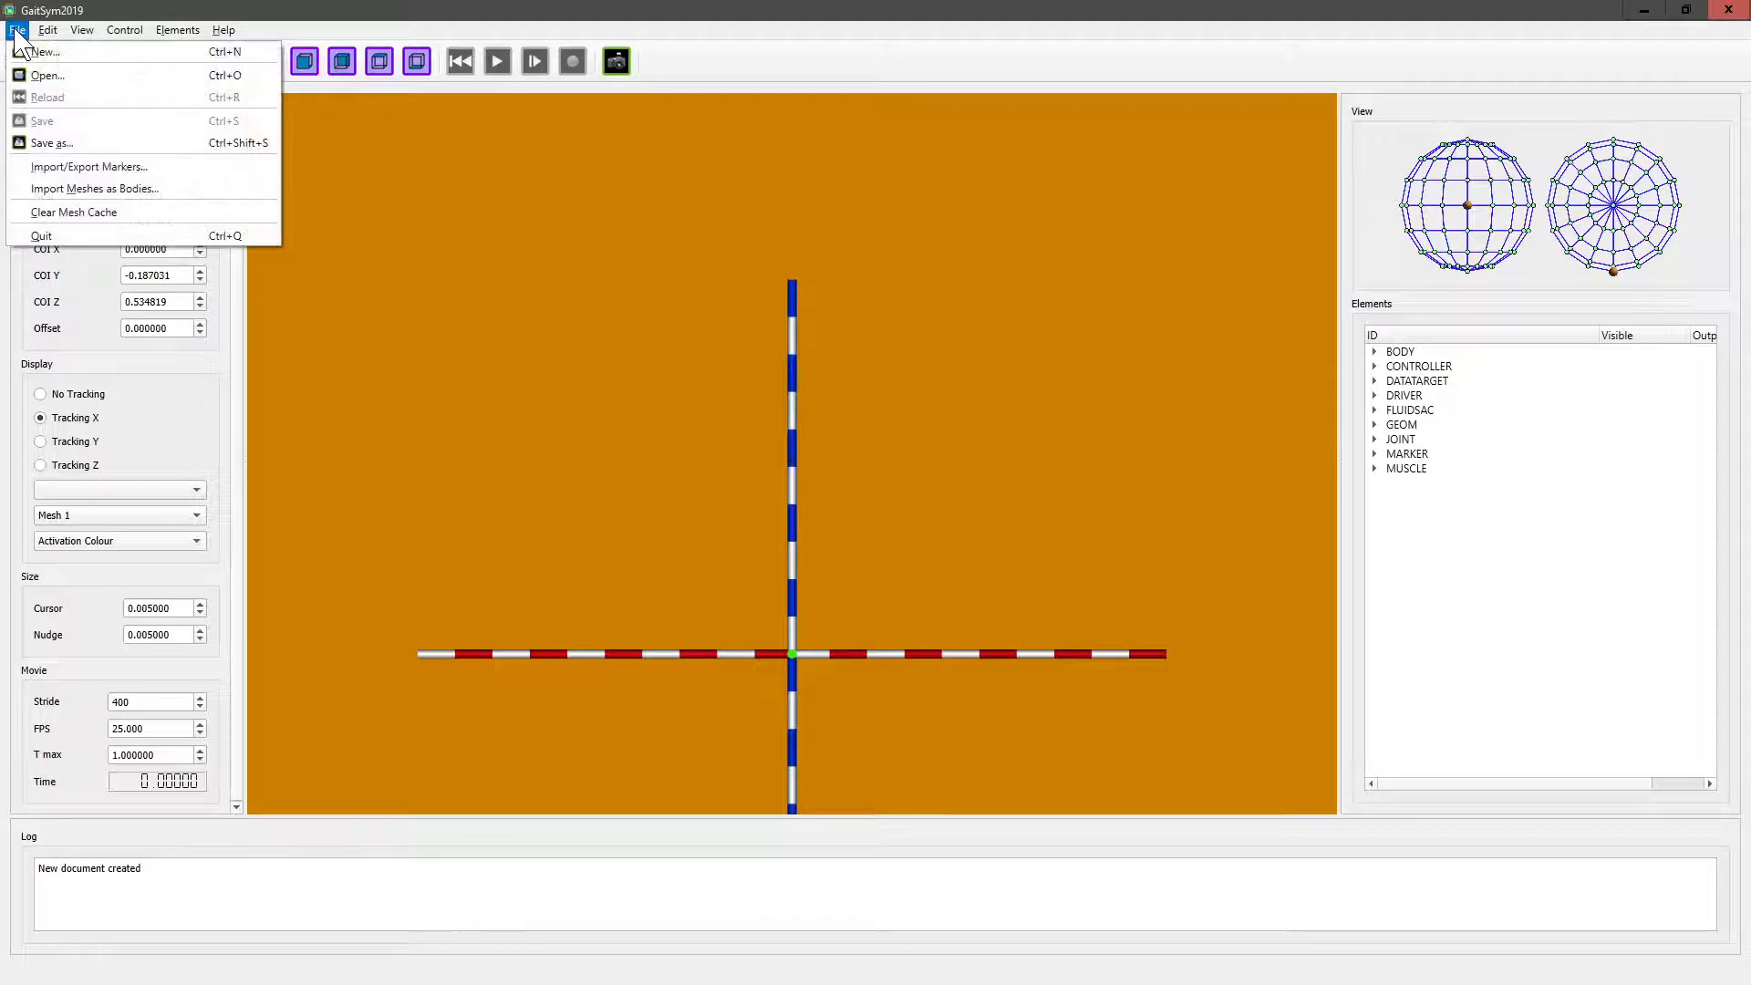
{"action": "left_click", "coordinate": [76, 189]}
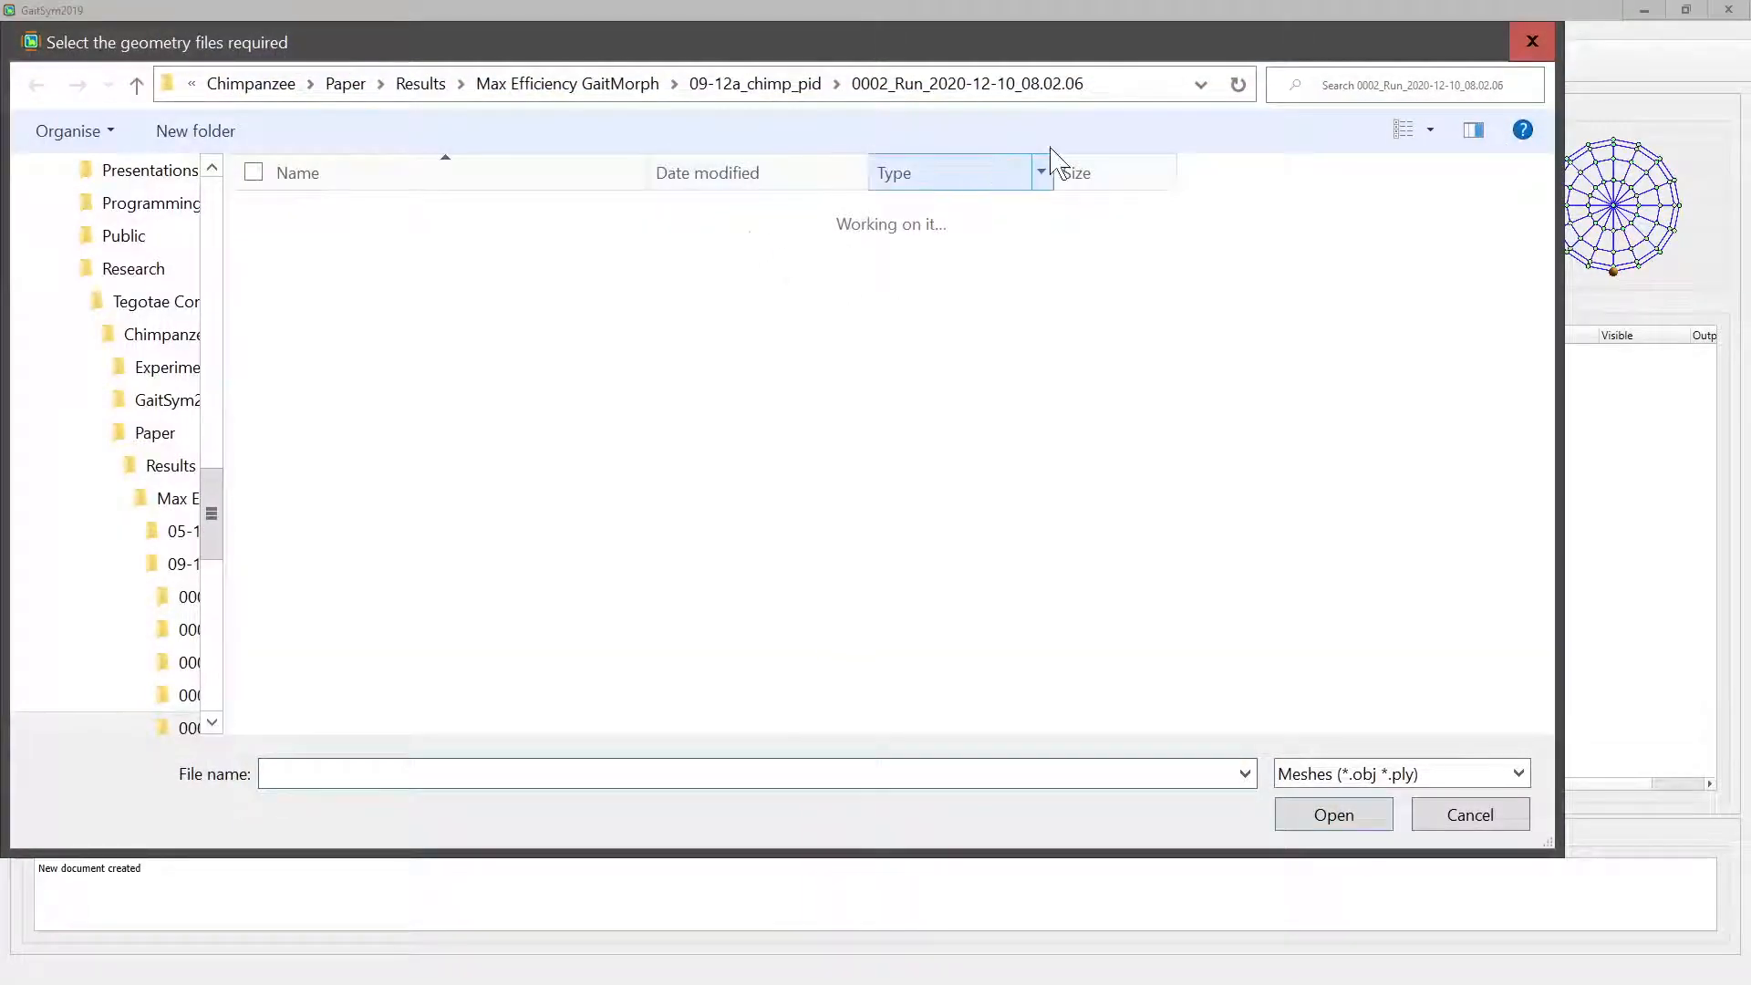
{"action": "left_click", "coordinate": [1154, 85]}
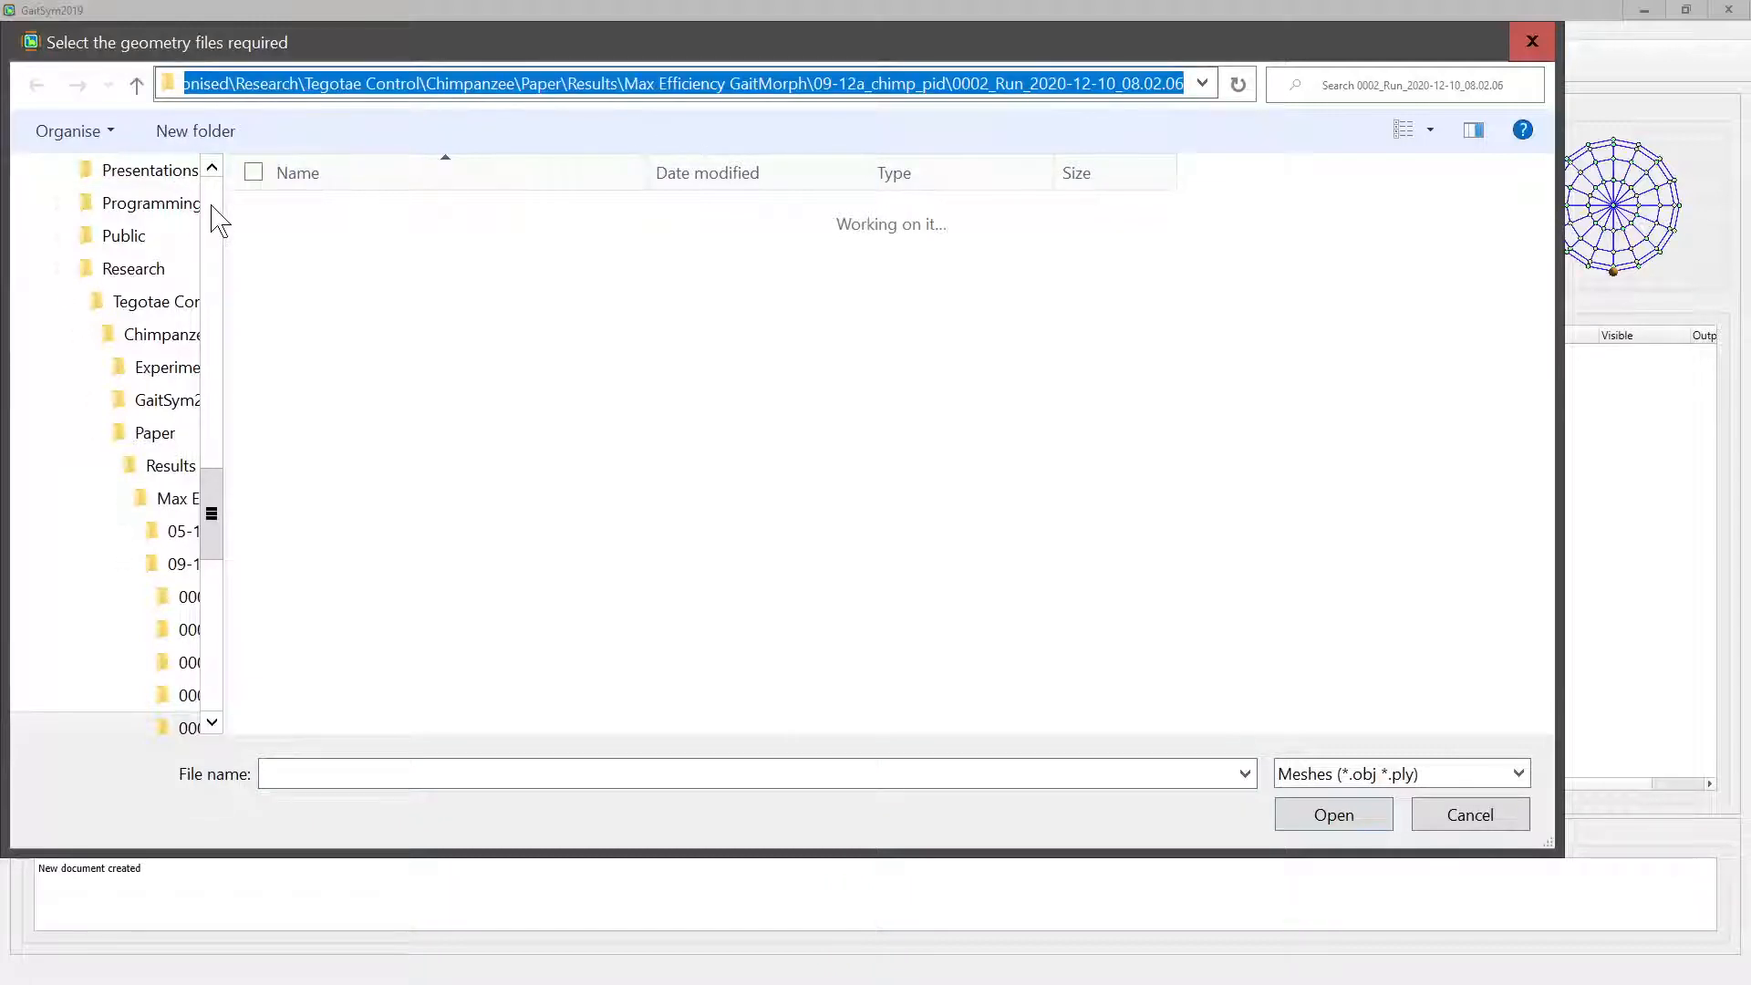
{"action": "scroll", "coordinate": [212, 204], "scroll_direction": "up", "scroll_amount": 10}
{"action": "scroll", "coordinate": [215, 224], "scroll_direction": "up", "scroll_amount": 5}
{"action": "scroll", "coordinate": [165, 598], "scroll_direction": "down", "scroll_amount": 1}
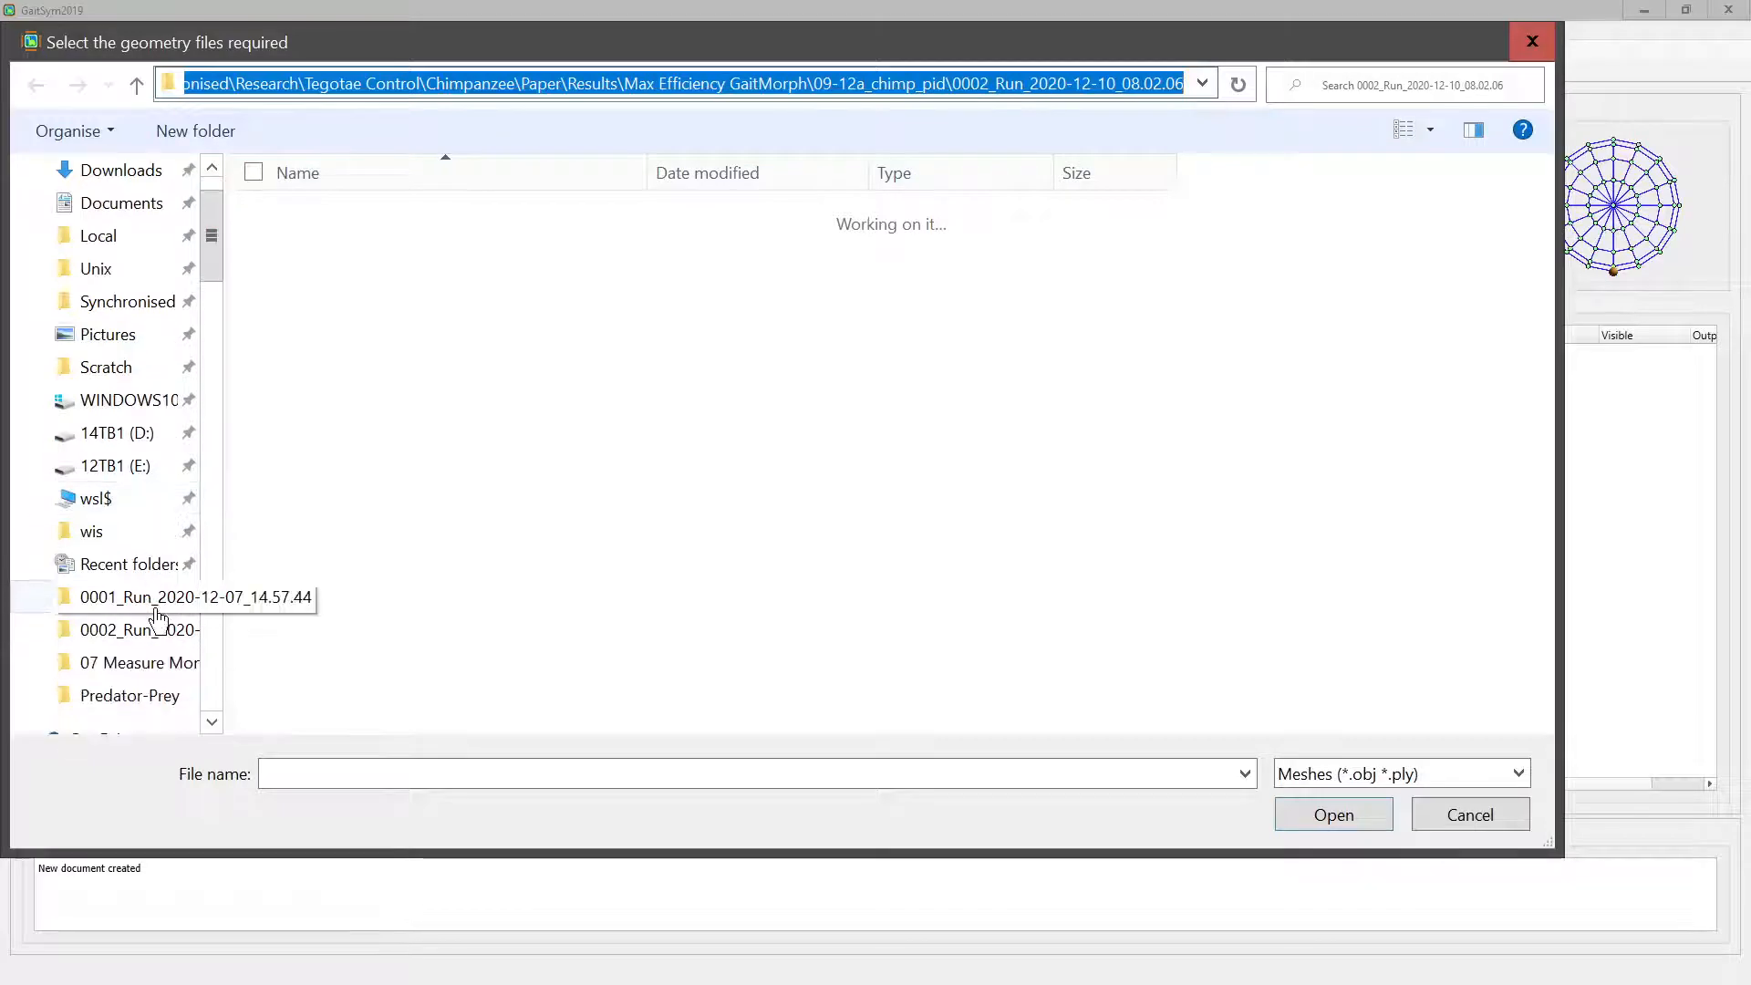
{"action": "left_click", "coordinate": [135, 666]}
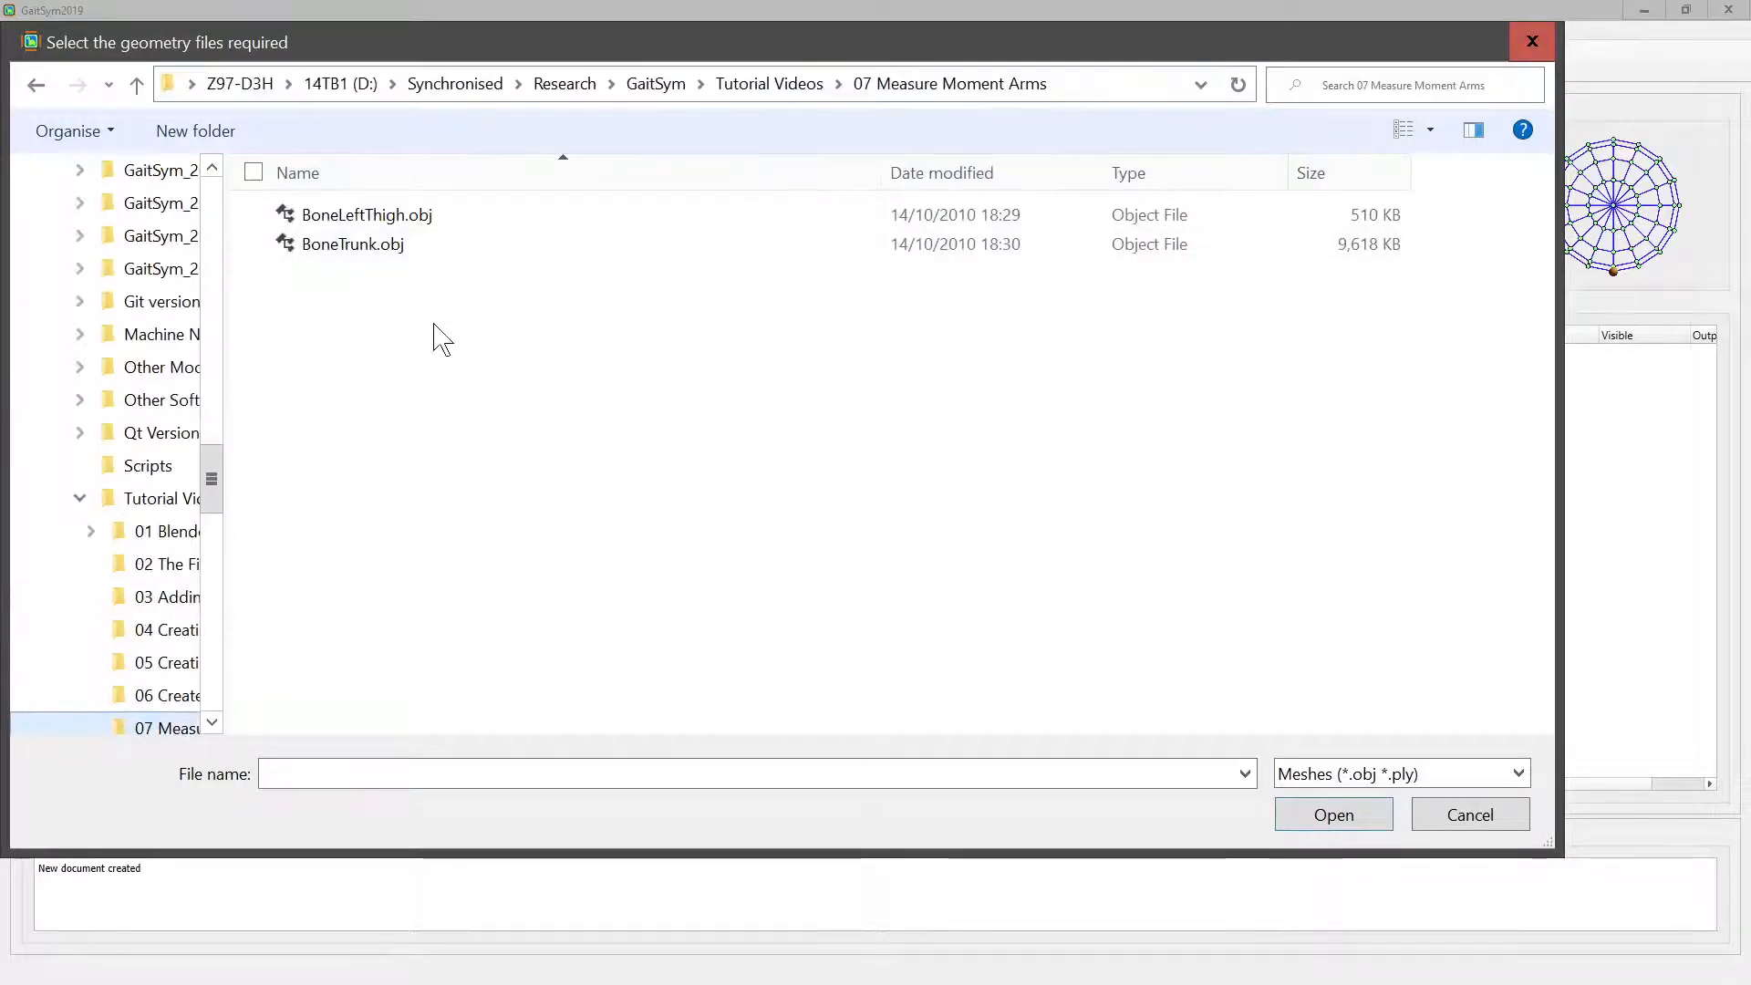
{"action": "left_click", "coordinate": [364, 219]}
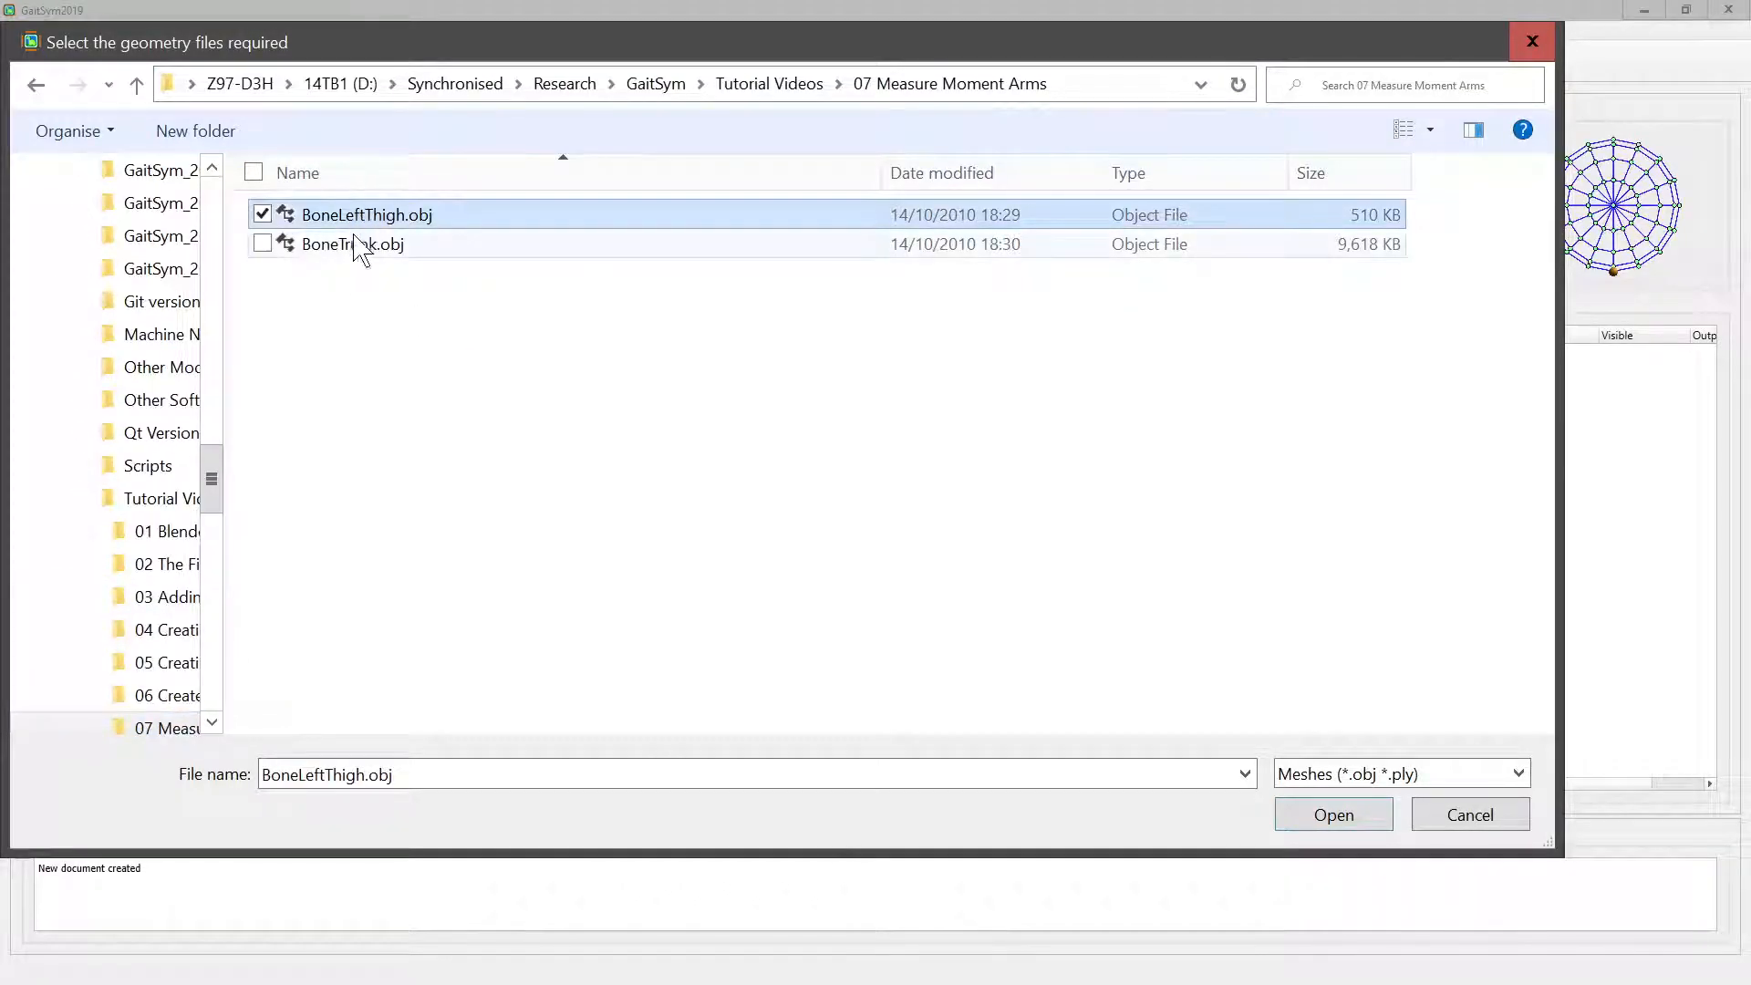
{"action": "left_click", "coordinate": [360, 246], "text": "ctrl"}
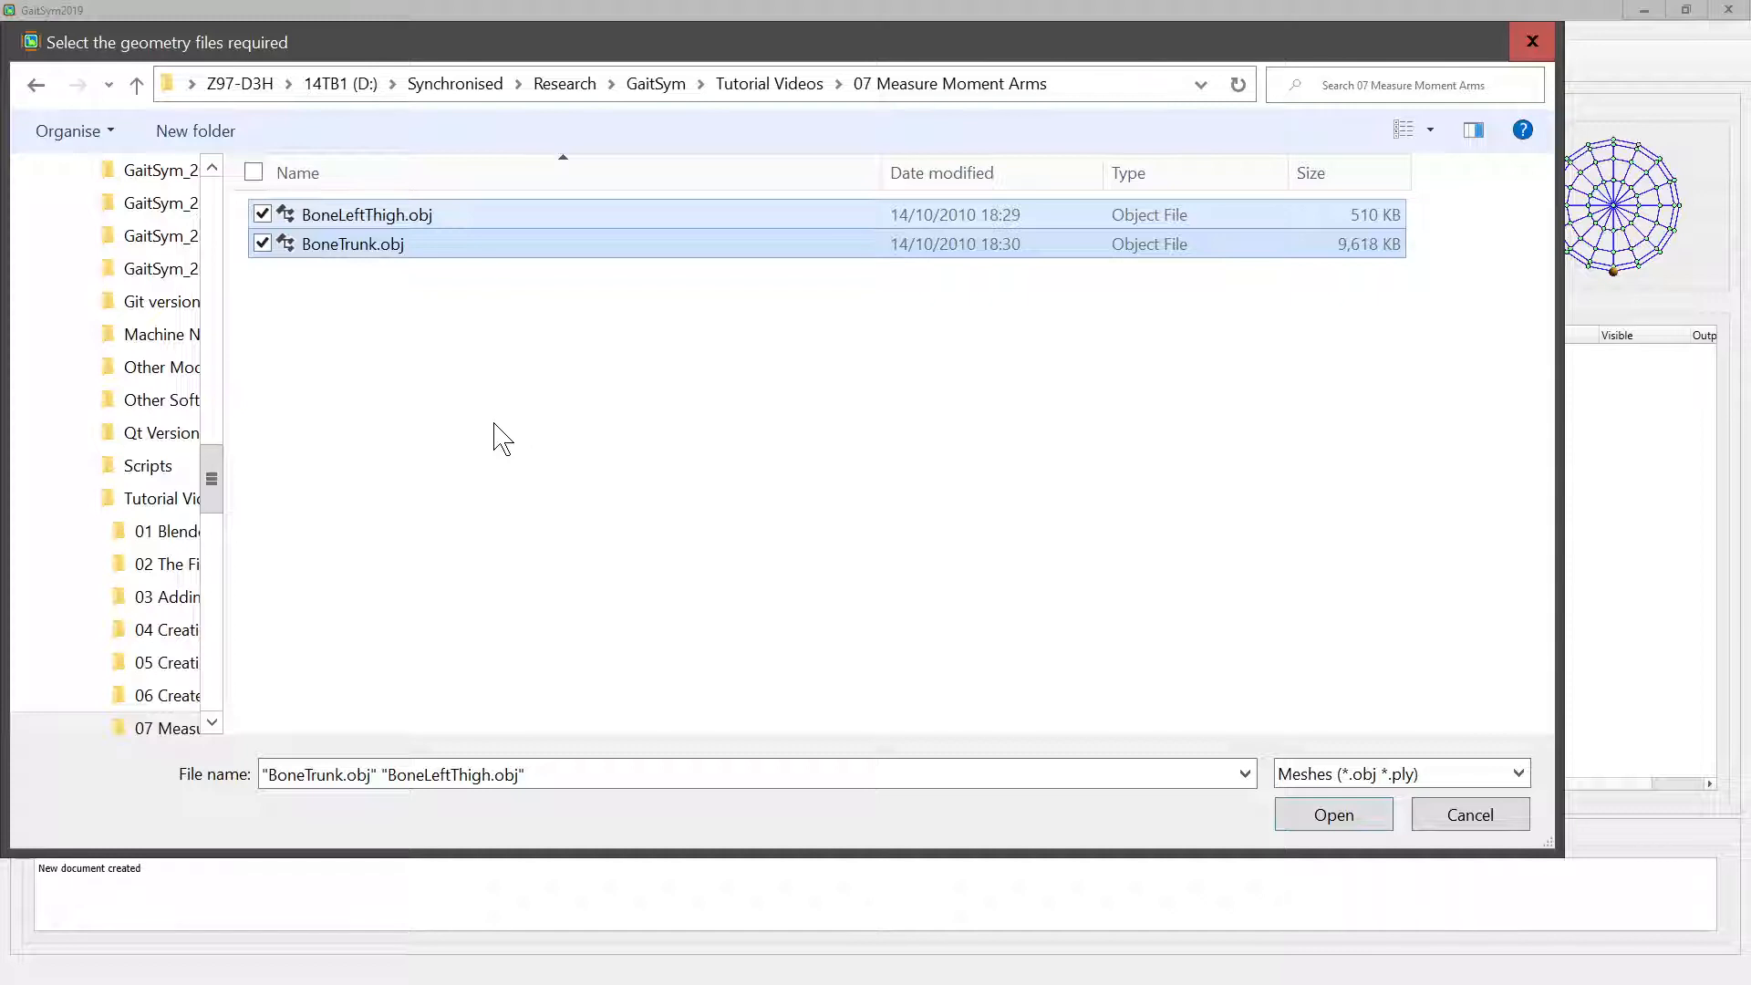
{"action": "left_click", "coordinate": [1339, 821]}
{"action": "left_click_drag", "start_coordinate": [752, 540], "coordinate": [514, 611]}
{"action": "left_click_drag", "start_coordinate": [633, 418], "coordinate": [583, 414]}
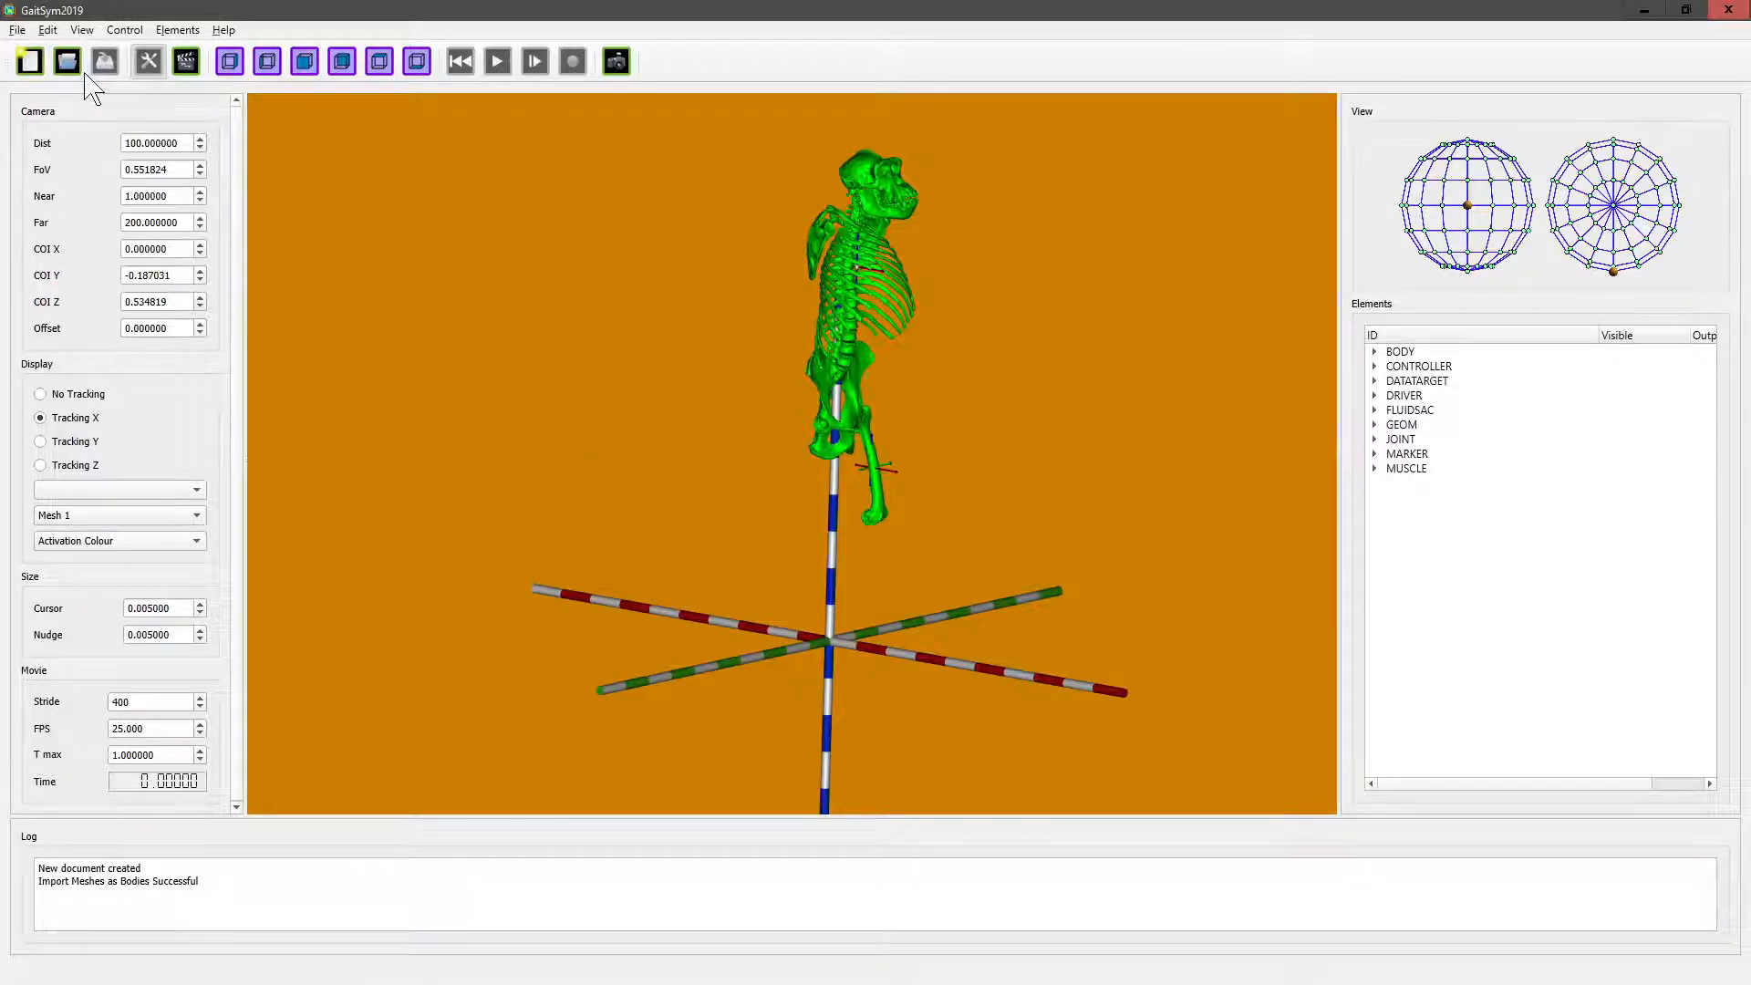
- Save the model as "Moment Arm Model" in the 07 Measure Moment Arms folder
{"action": "left_click", "coordinate": [17, 30]}
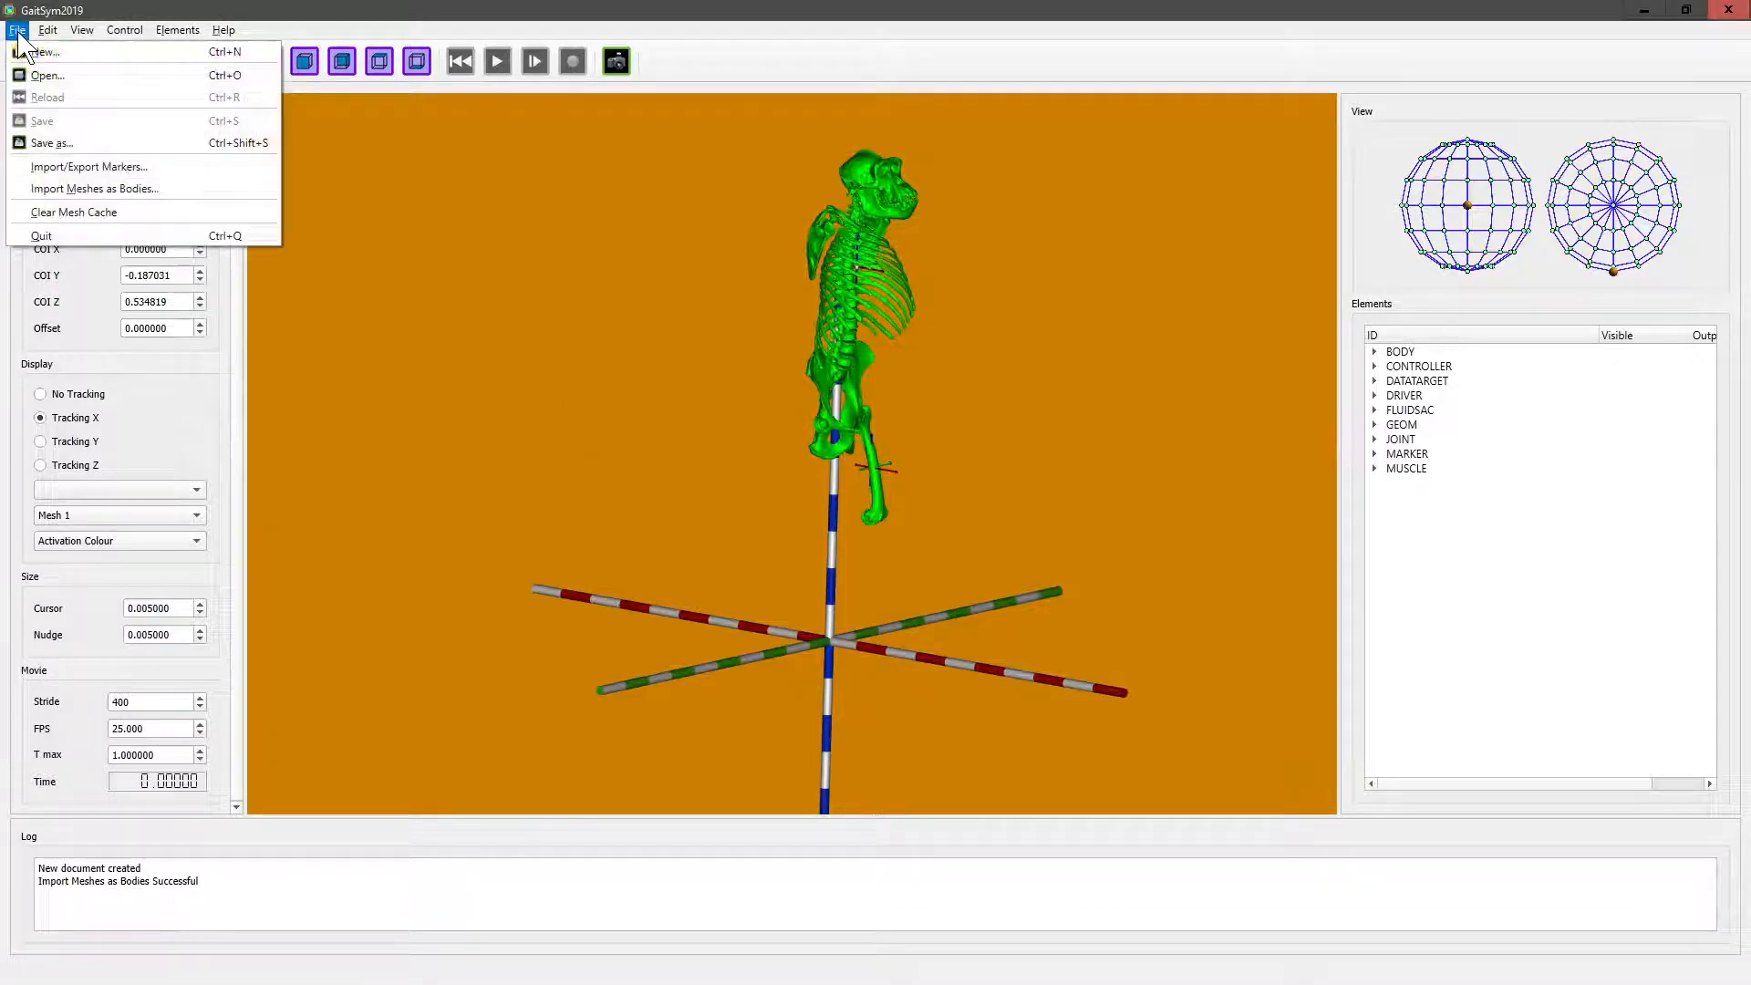
{"action": "left_click", "coordinate": [57, 146]}
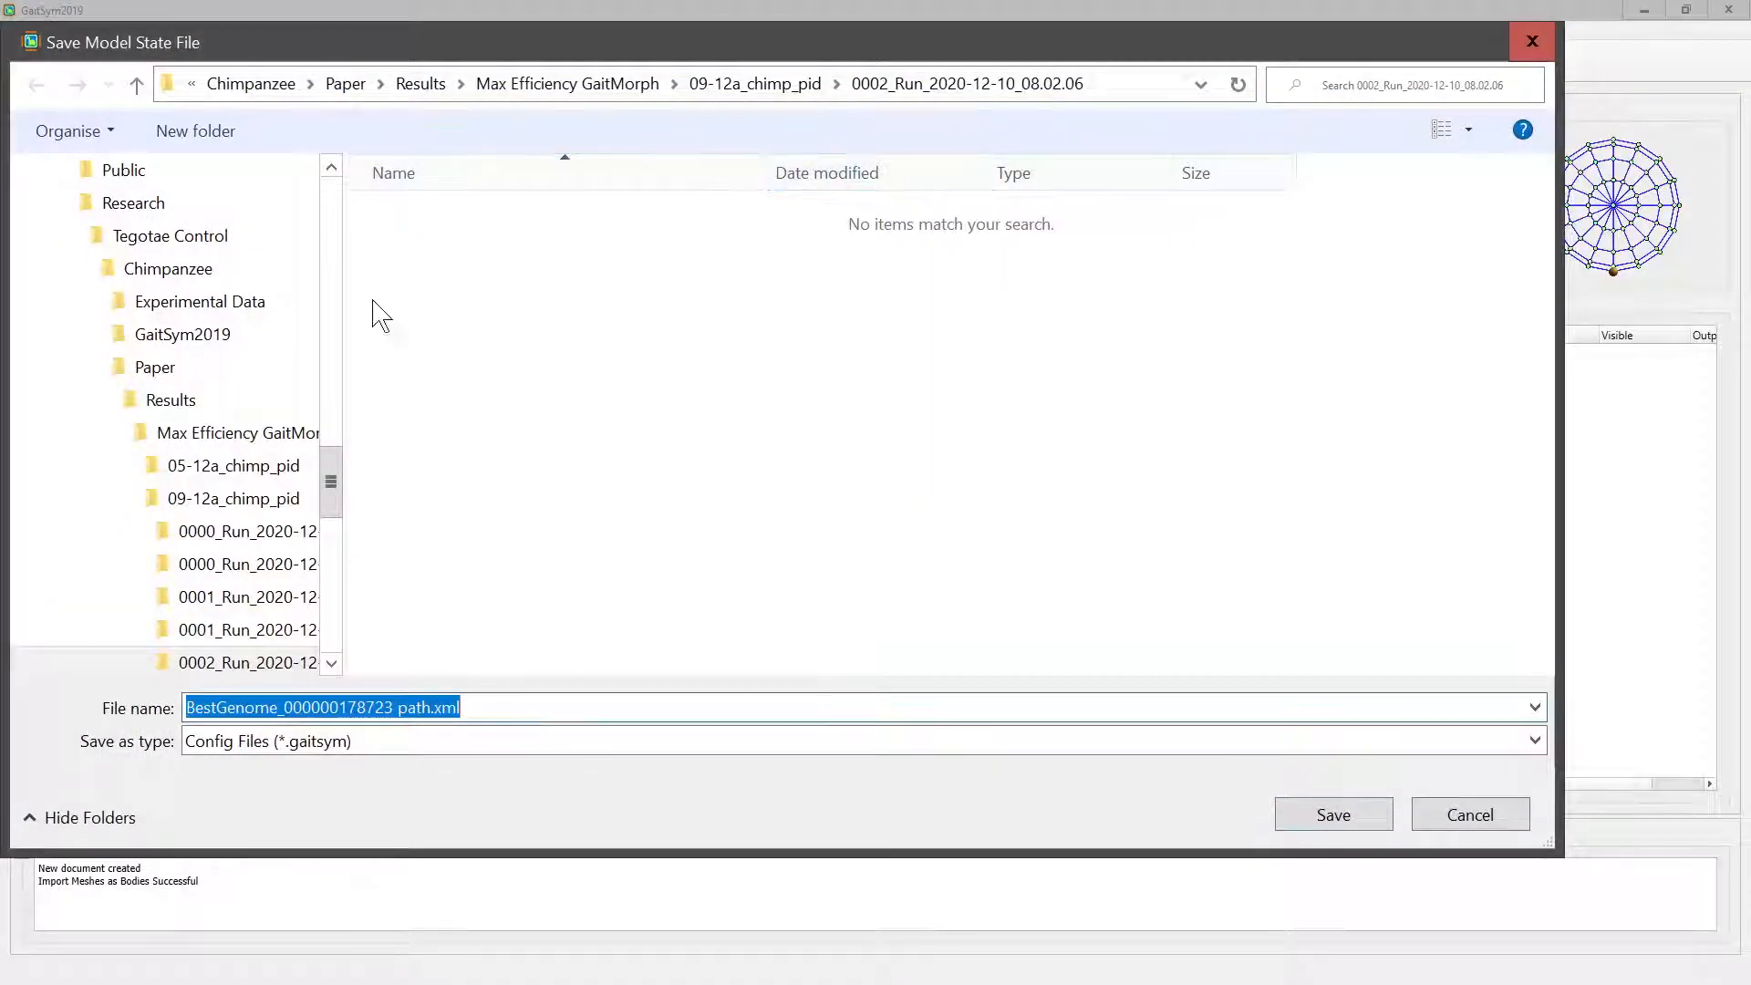
{"action": "scroll", "coordinate": [250, 265], "scroll_direction": "up", "scroll_amount": 15}
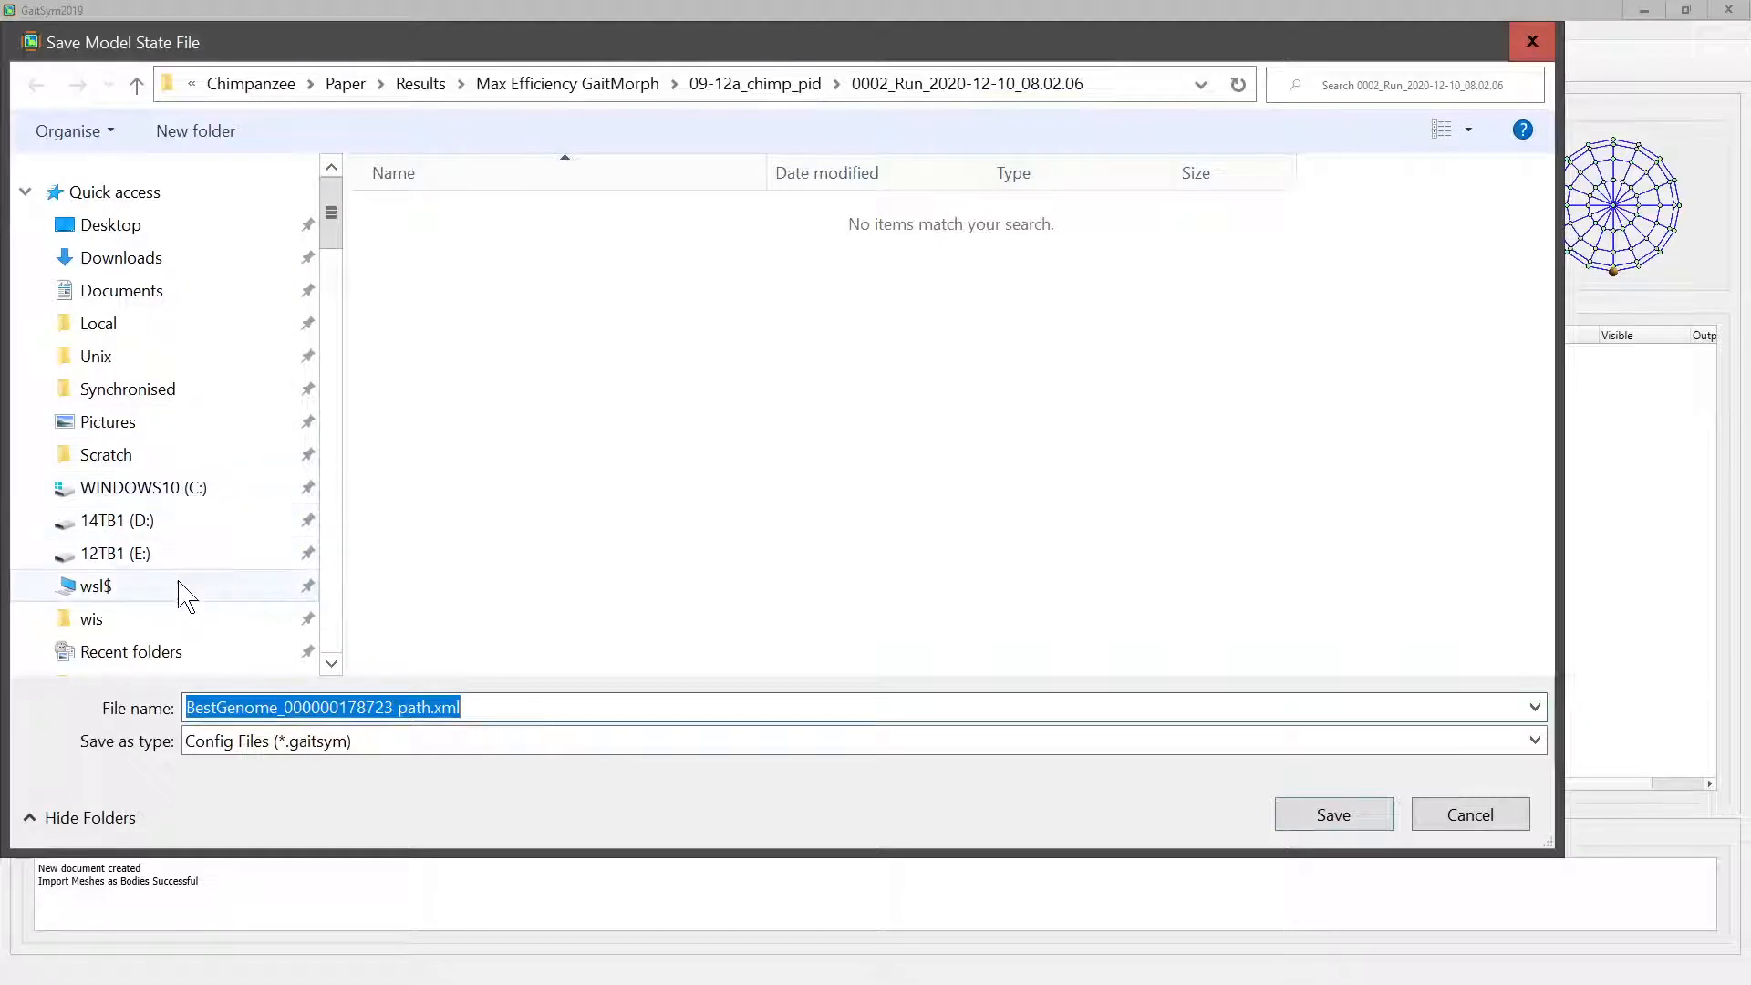
{"action": "scroll", "coordinate": [183, 593], "scroll_direction": "down", "scroll_amount": 6}
{"action": "left_click", "coordinate": [177, 637]}
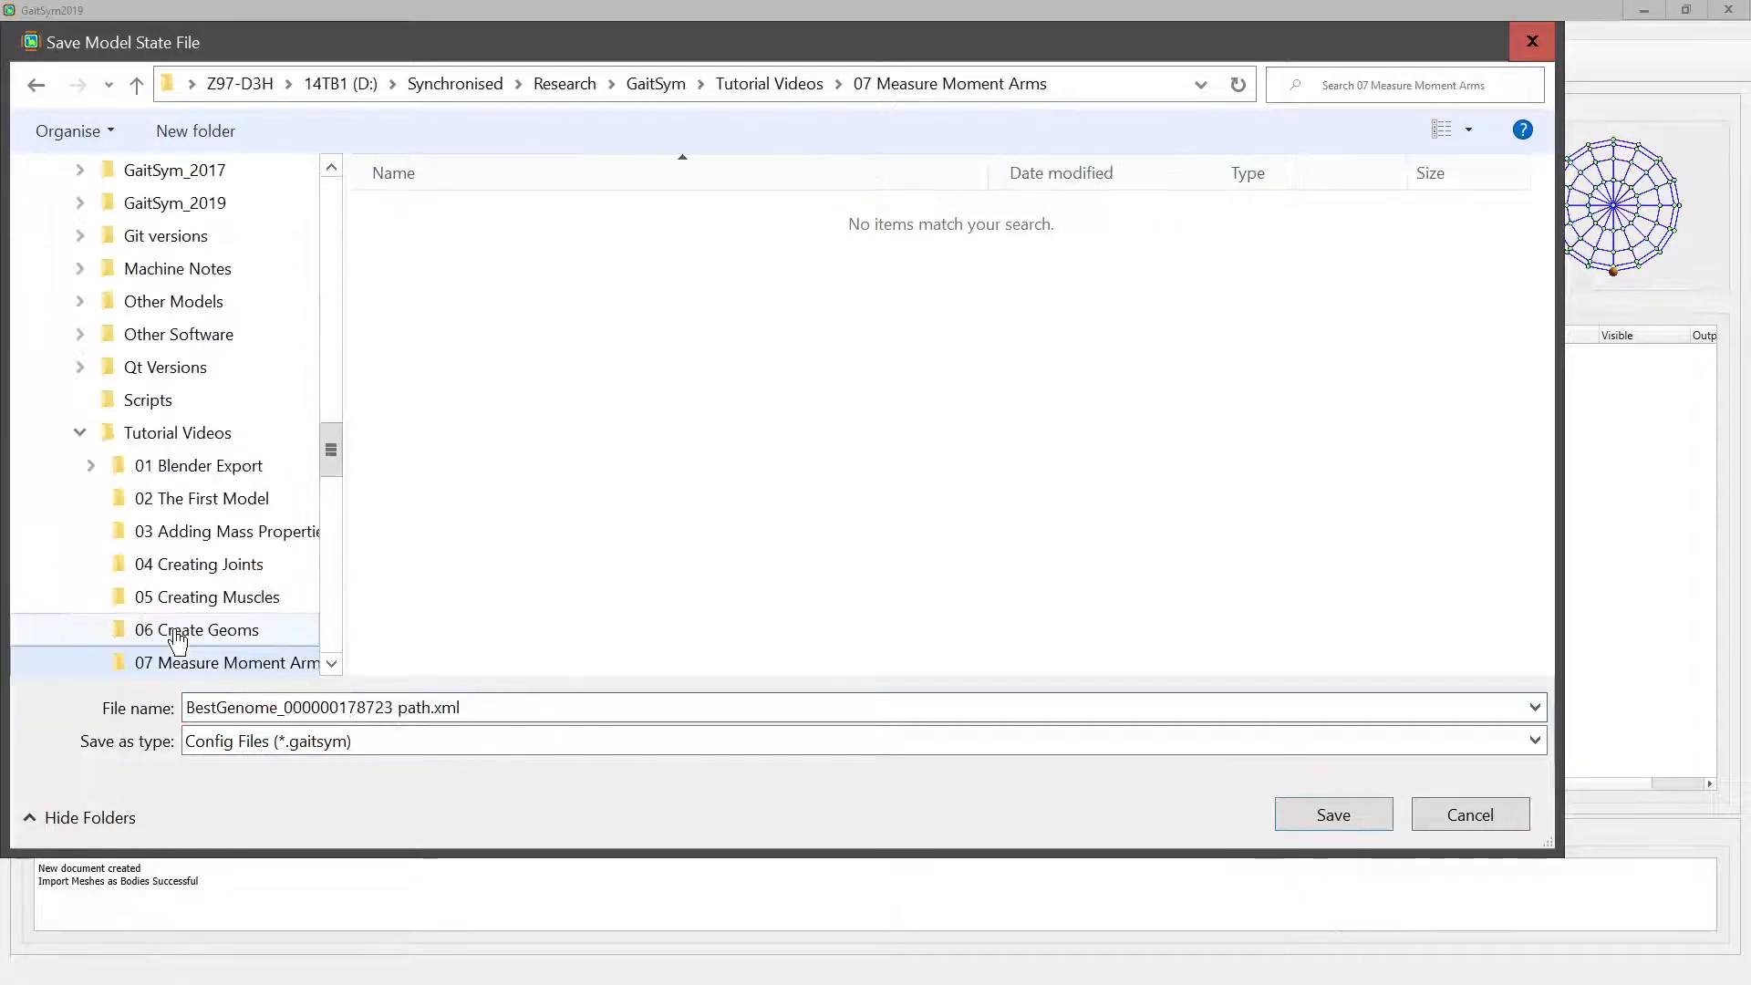
{"action": "left_click", "coordinate": [301, 707]}
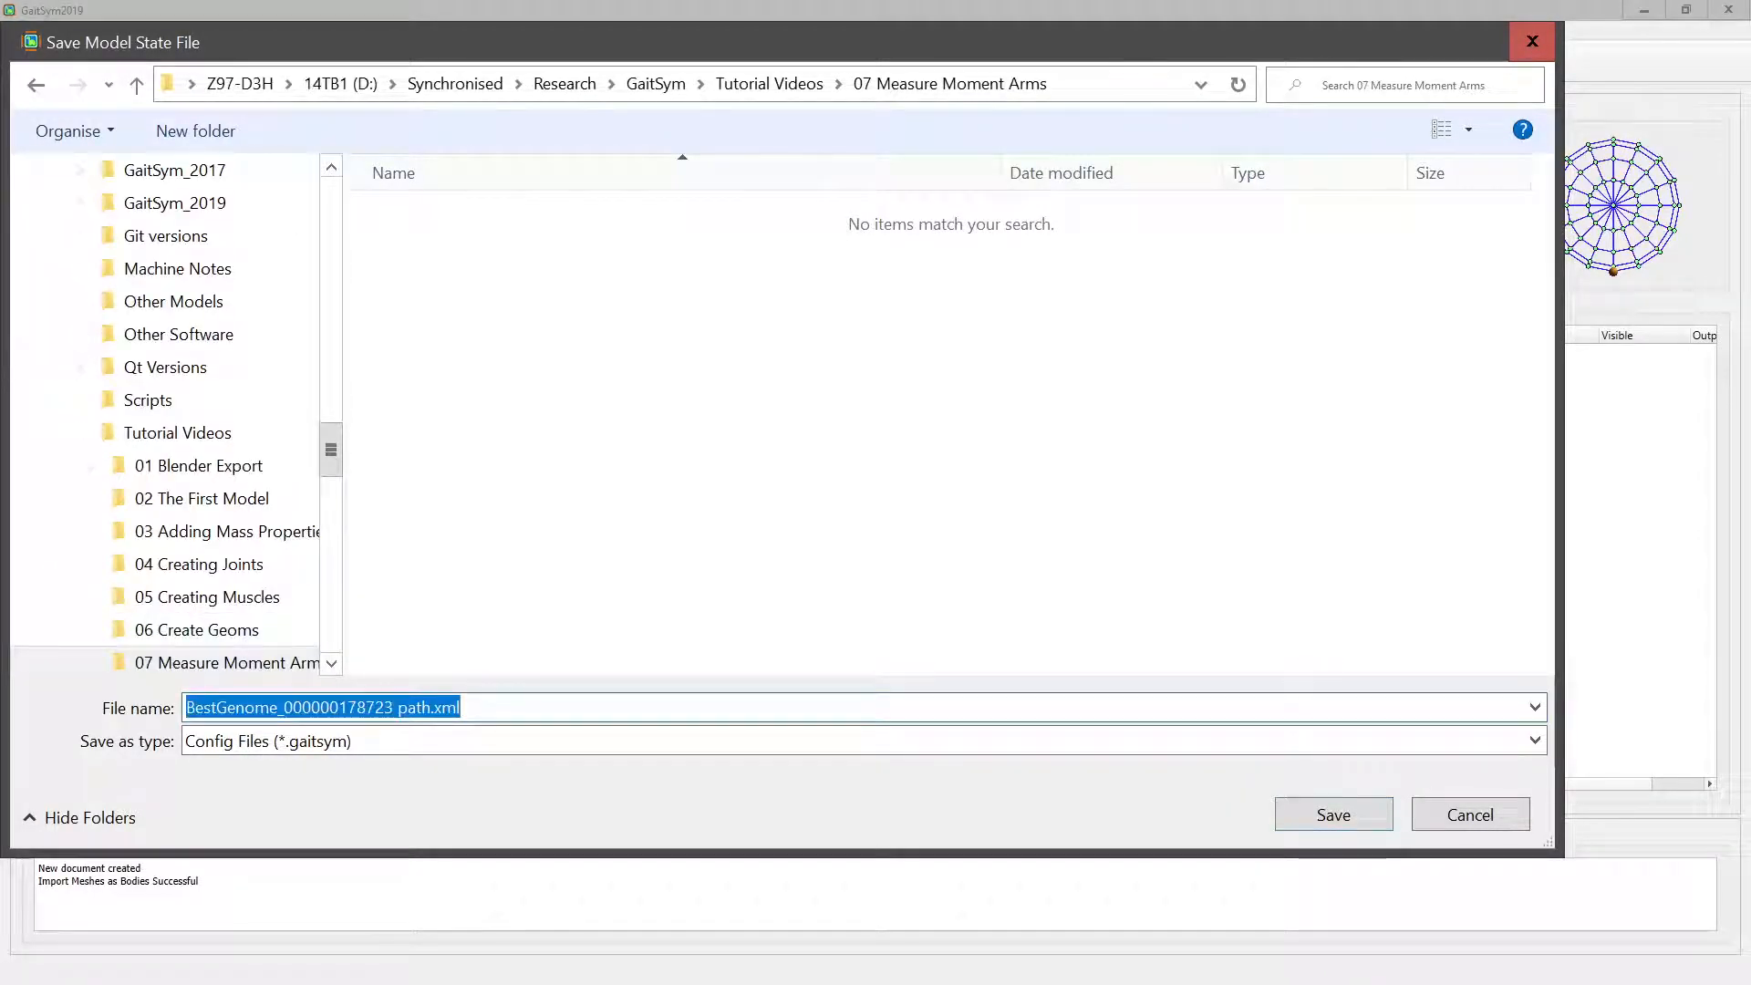
{"action": "type", "text": "Moment Arm Model"}
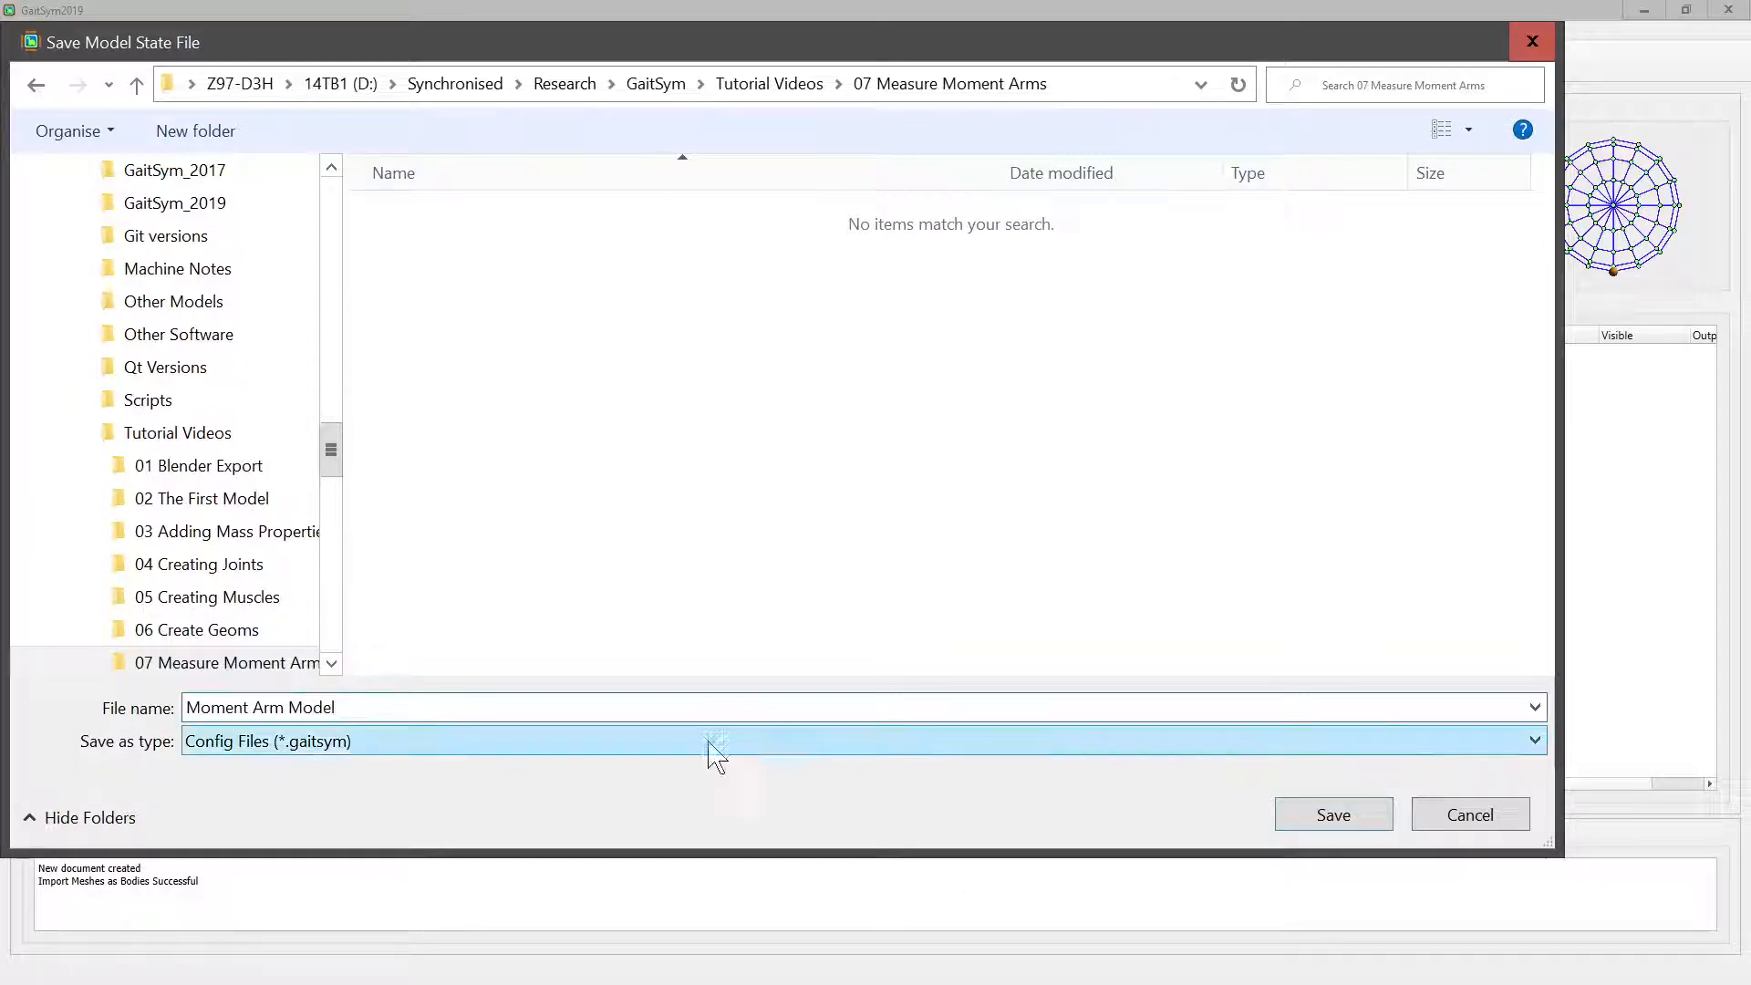
{"action": "left_click", "coordinate": [1337, 826]}
- Hide the BoneTrunk body to expose the head of the left thigh bone at the hip
{"action": "left_click_drag", "start_coordinate": [805, 496], "coordinate": [603, 506]}
{"action": "mouse_move", "coordinate": [878, 429]}
{"action": "left_mouse_down"}
{"action": "mouse_move", "coordinate": [832, 439]}
{"action": "mouse_move", "coordinate": [889, 406]}
{"action": "left_mouse_up"}
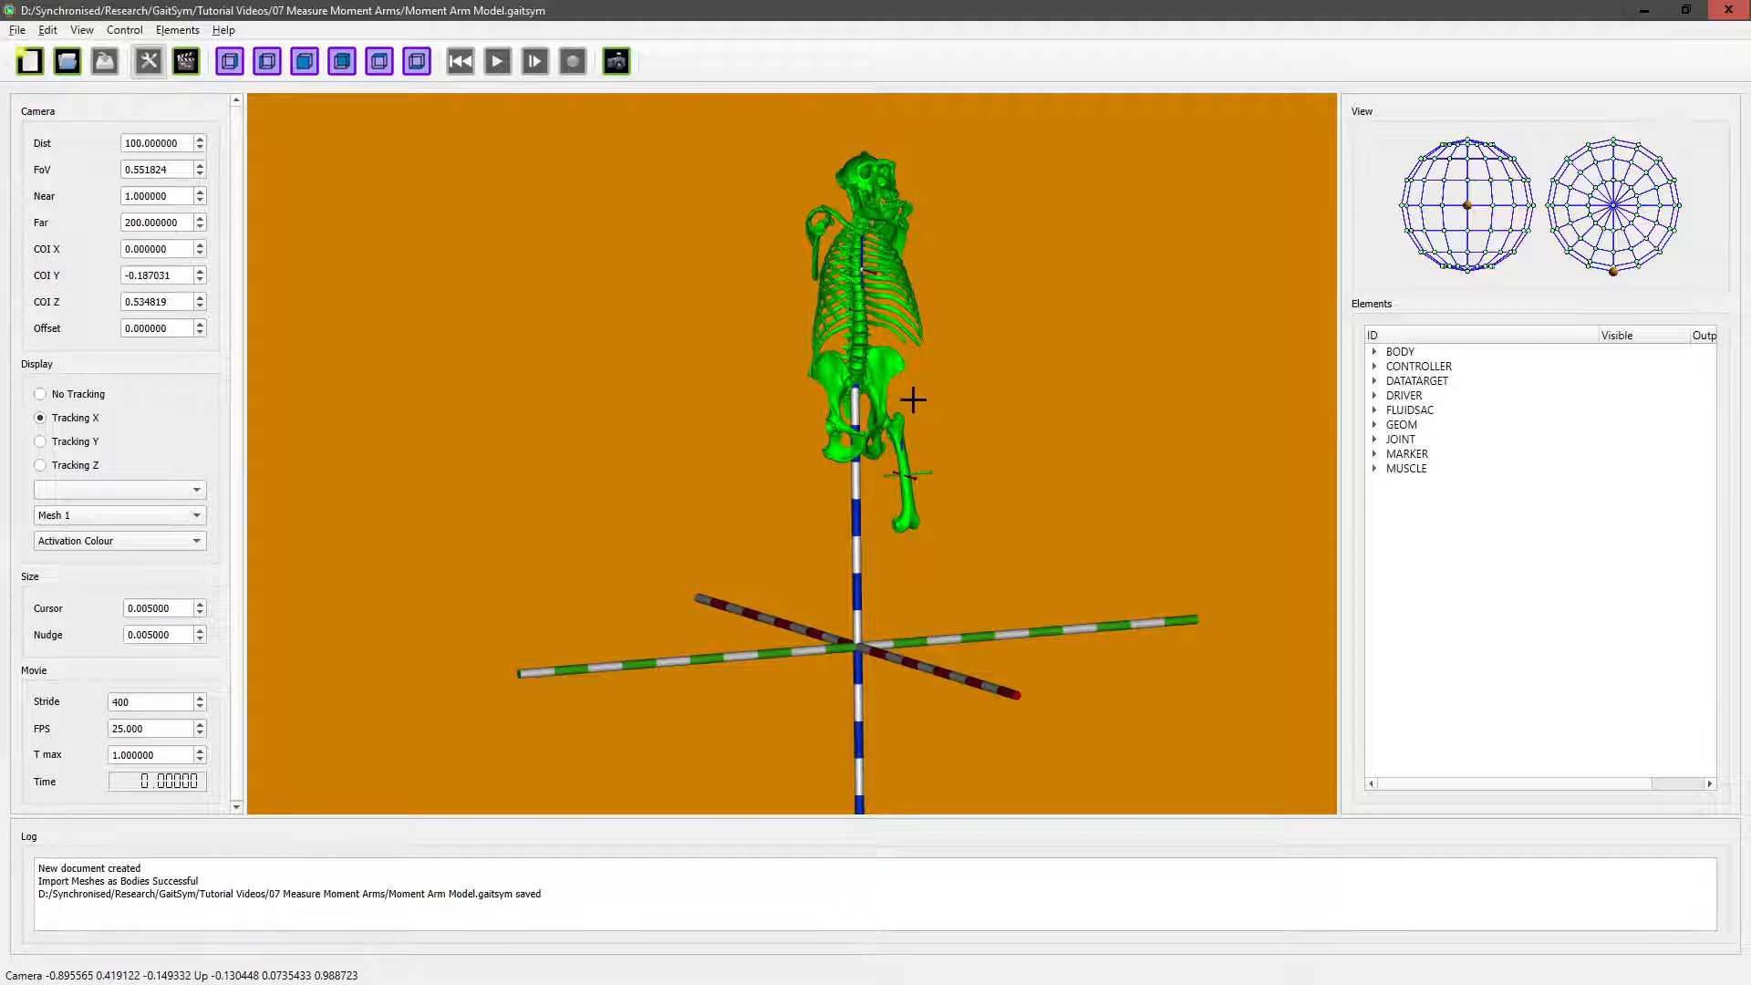
{"action": "right_click", "coordinate": [877, 423]}
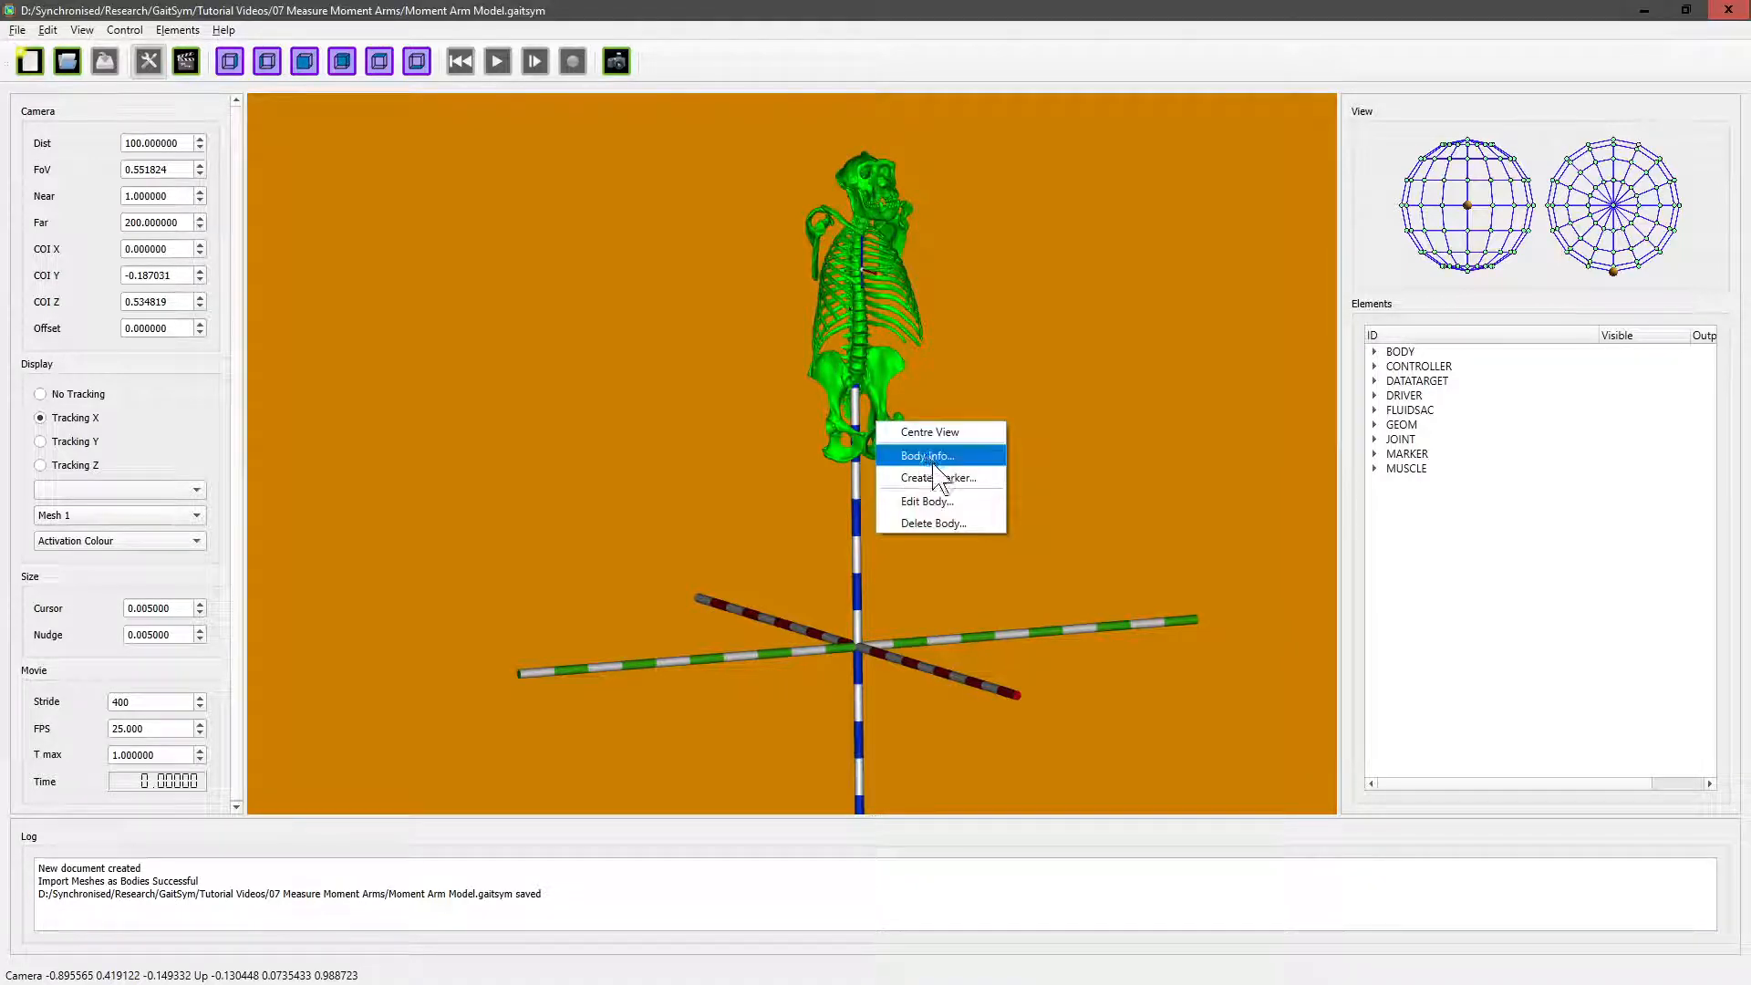
{"action": "left_click", "coordinate": [930, 432]}
{"action": "scroll", "coordinate": [818, 440], "scroll_direction": "up", "scroll_amount": 6}
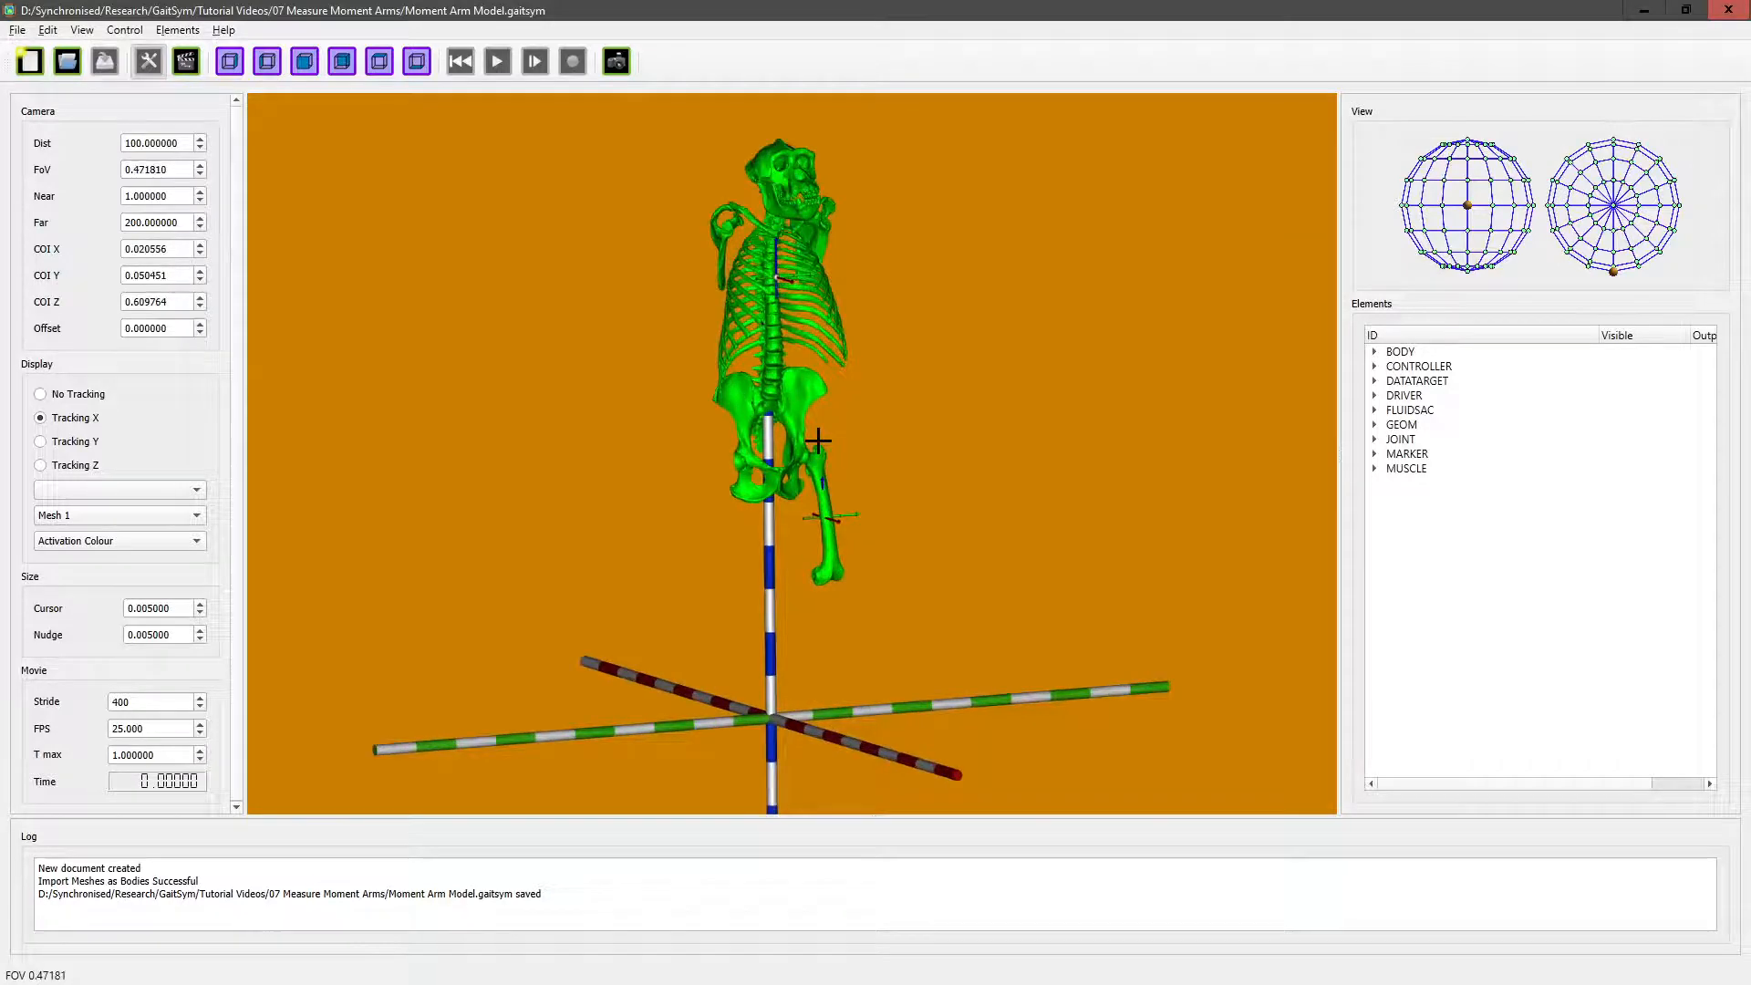
{"action": "left_click", "coordinate": [305, 61]}
{"action": "scroll", "coordinate": [786, 415], "scroll_direction": "up", "scroll_amount": 1}
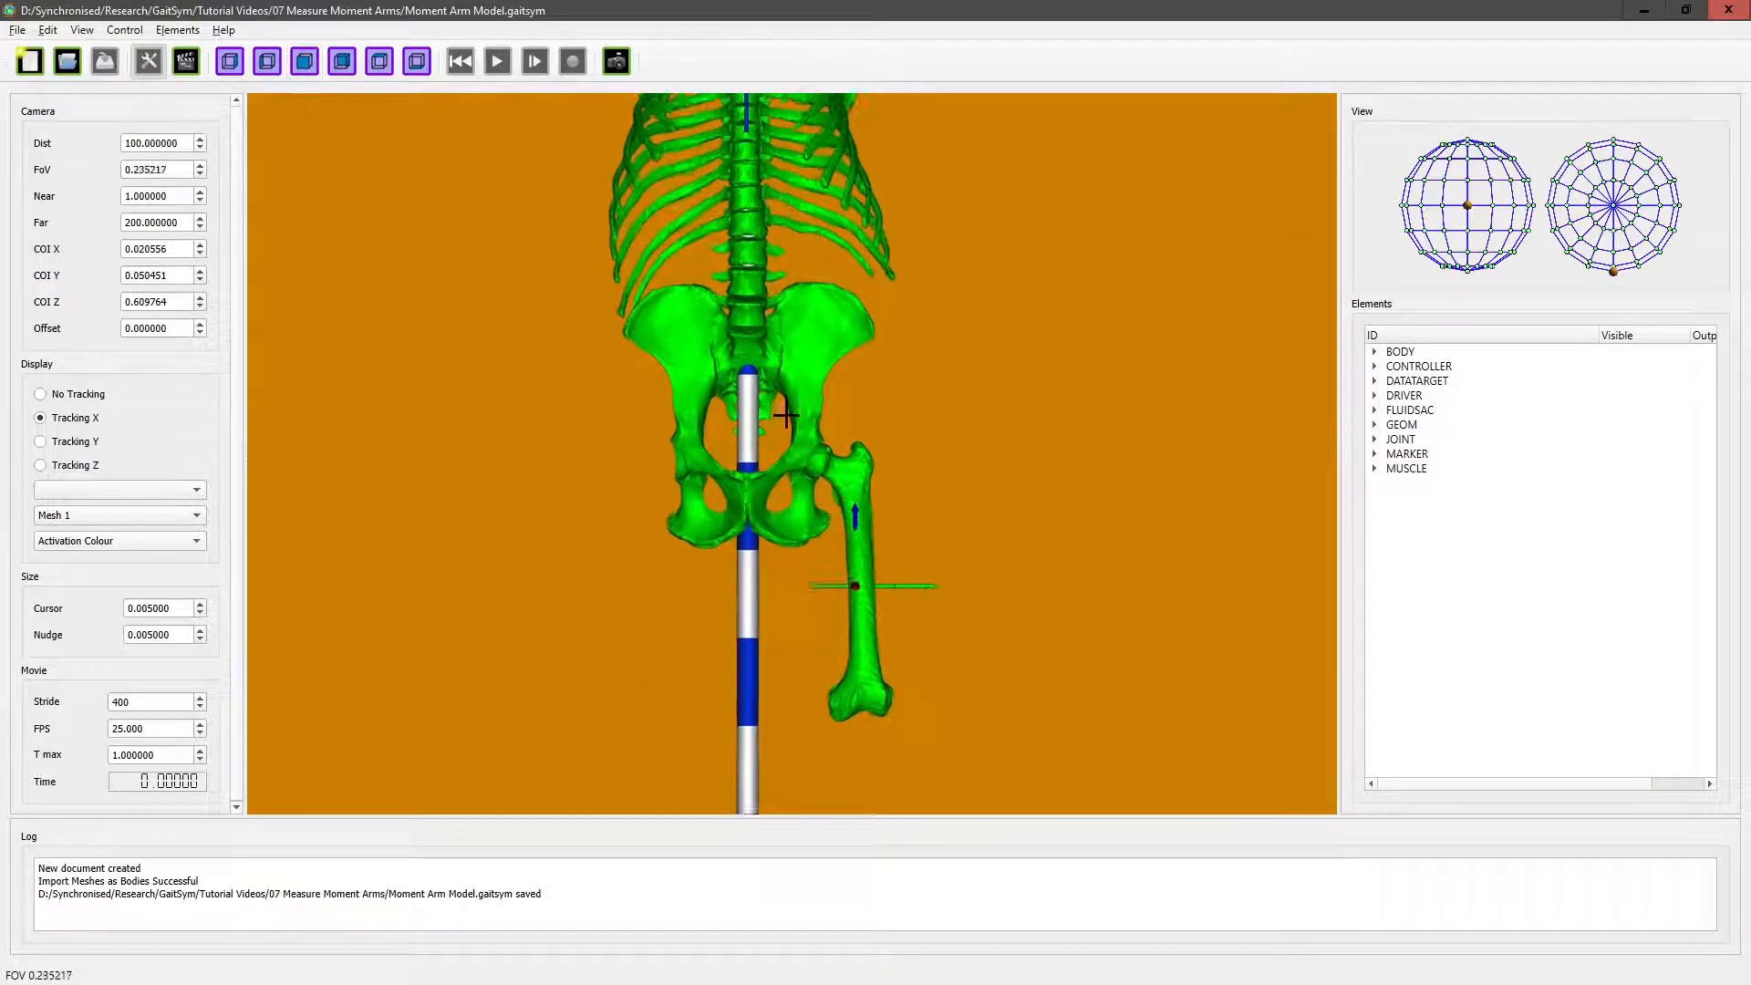
{"action": "scroll", "coordinate": [786, 415], "scroll_direction": "up", "scroll_amount": 7}
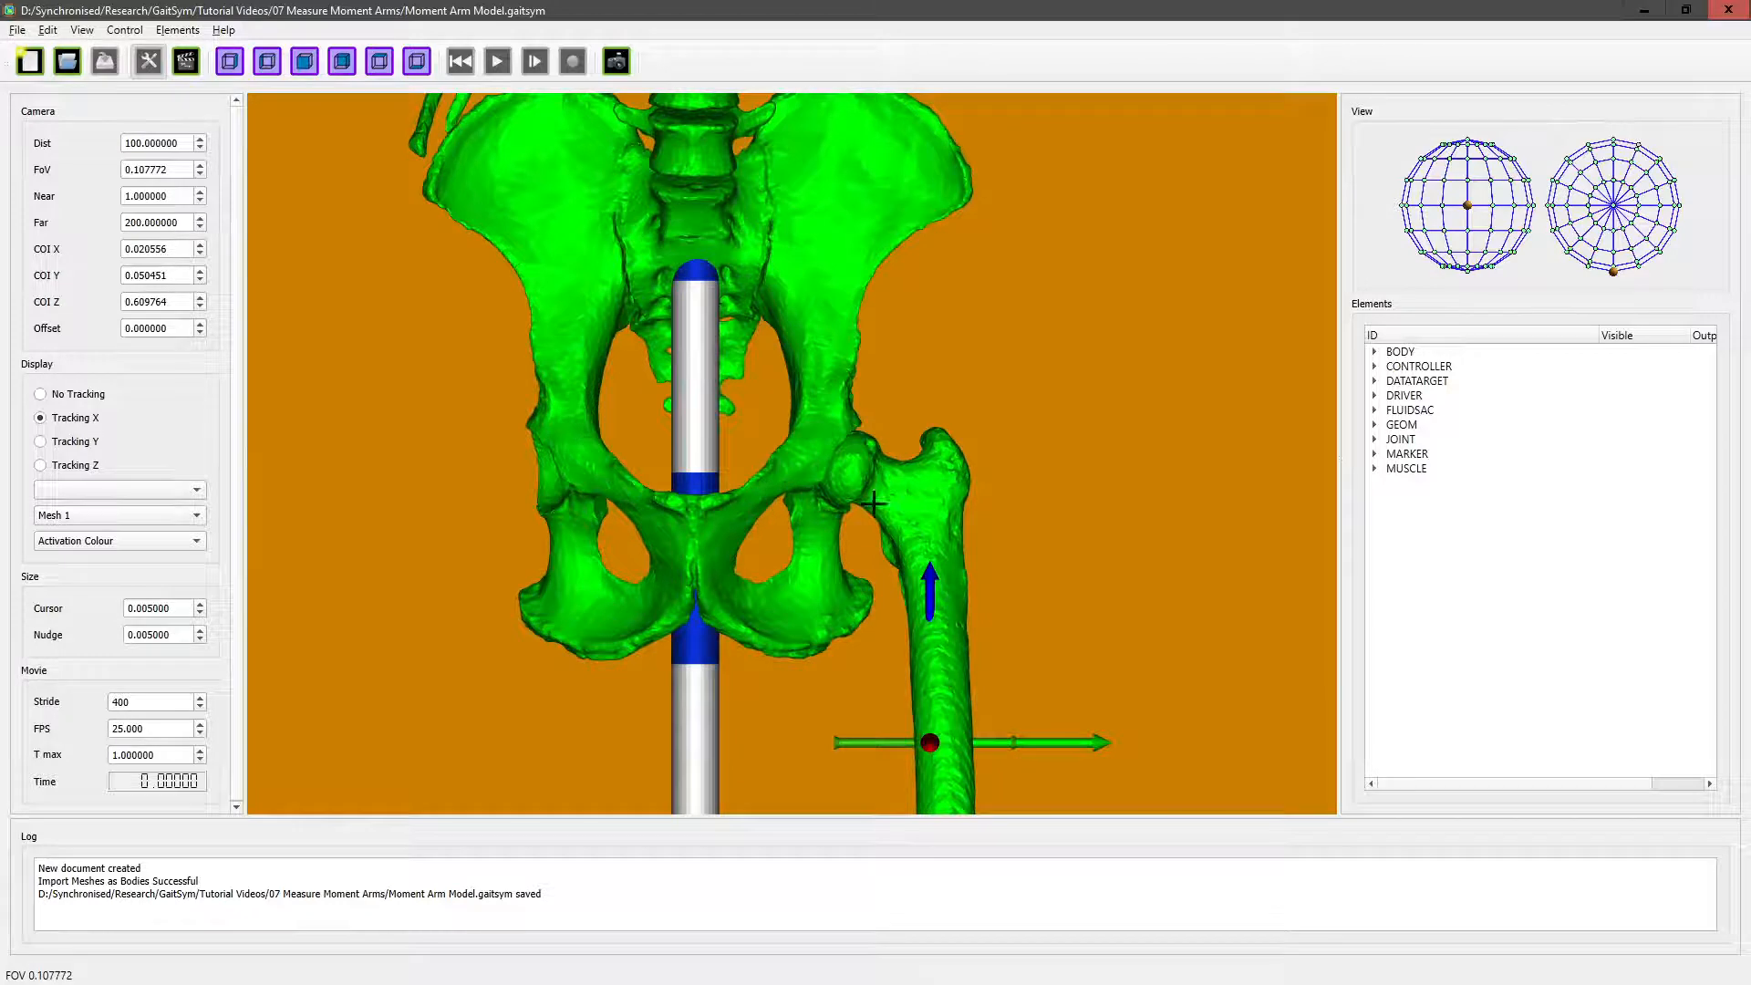
{"action": "left_click", "coordinate": [1377, 353]}
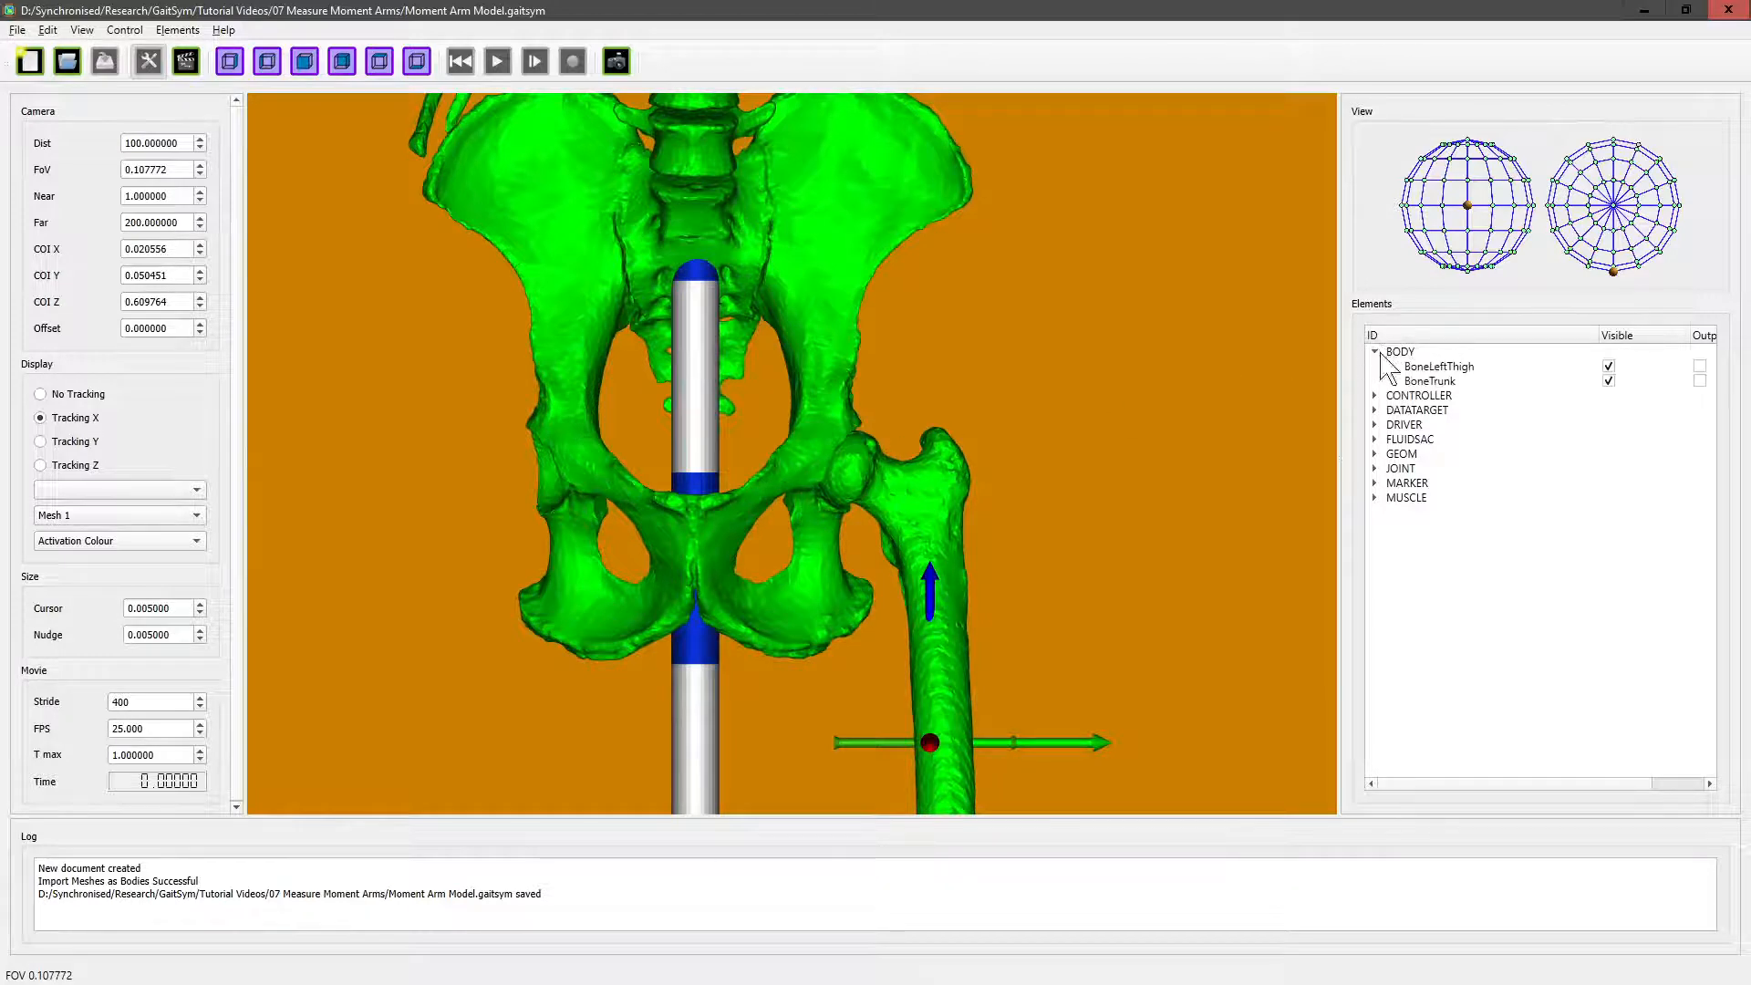
{"action": "left_click", "coordinate": [1610, 381]}
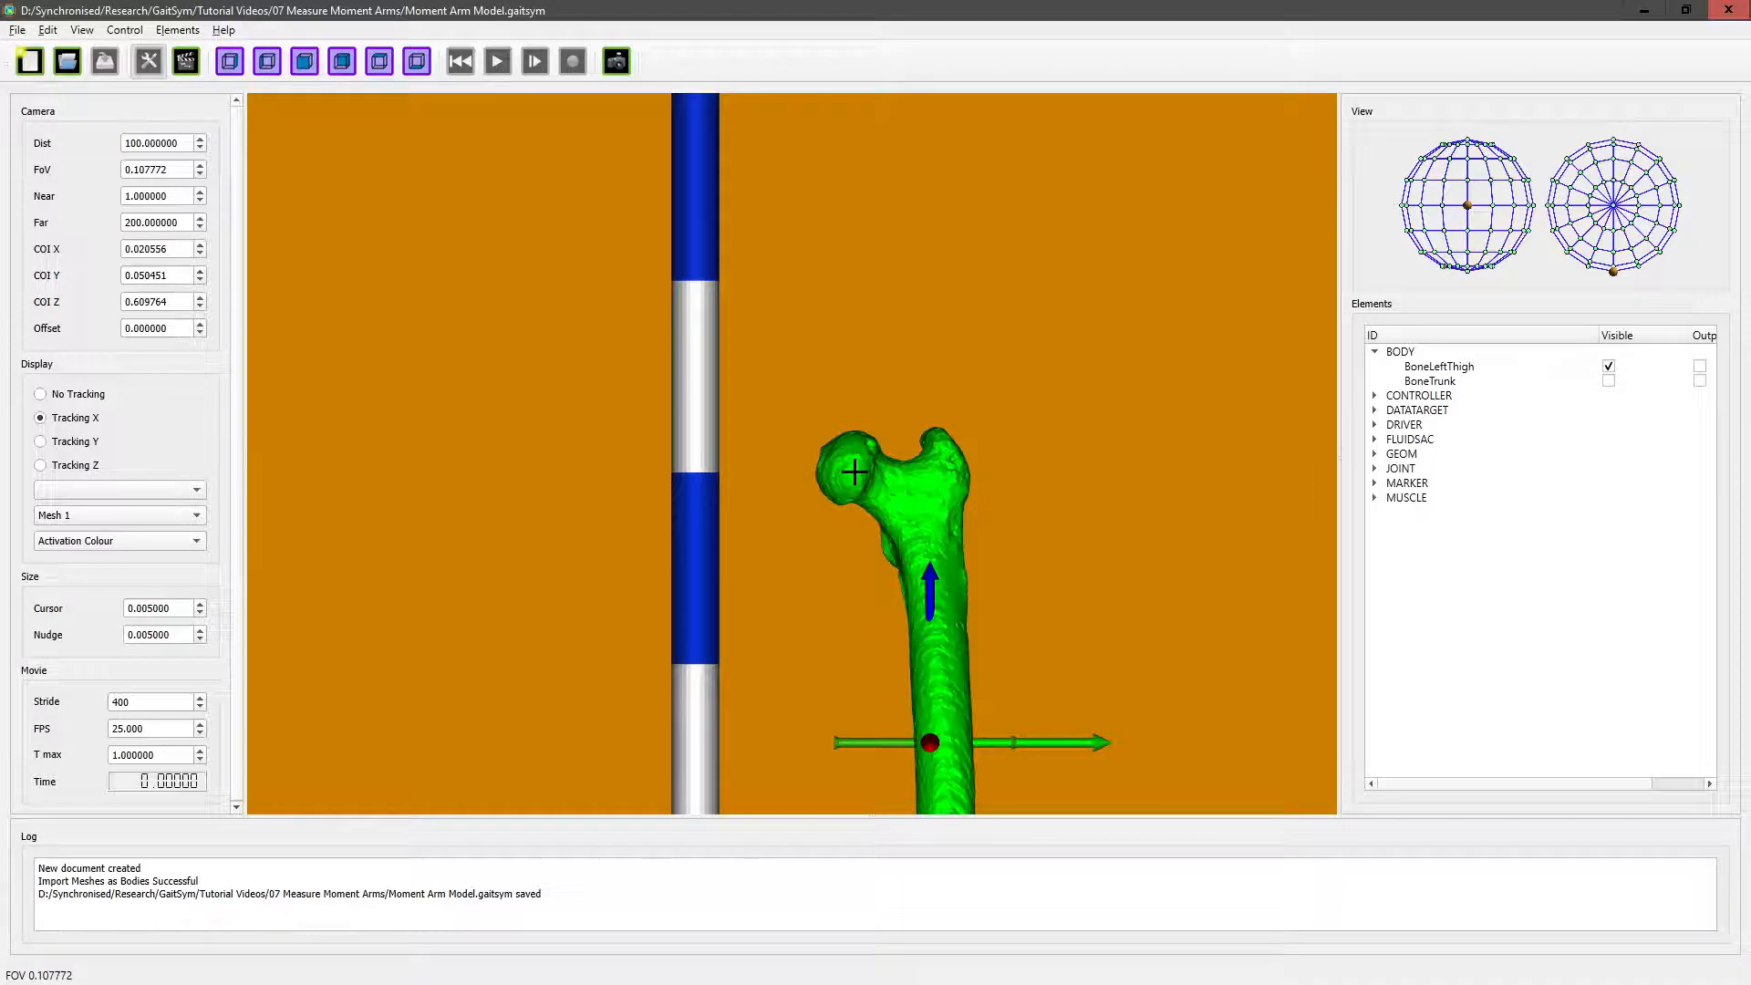
- Create a marker on the front surface of the left femoral head, keeping the default marker settings
{"action": "right_click", "coordinate": [855, 472]}
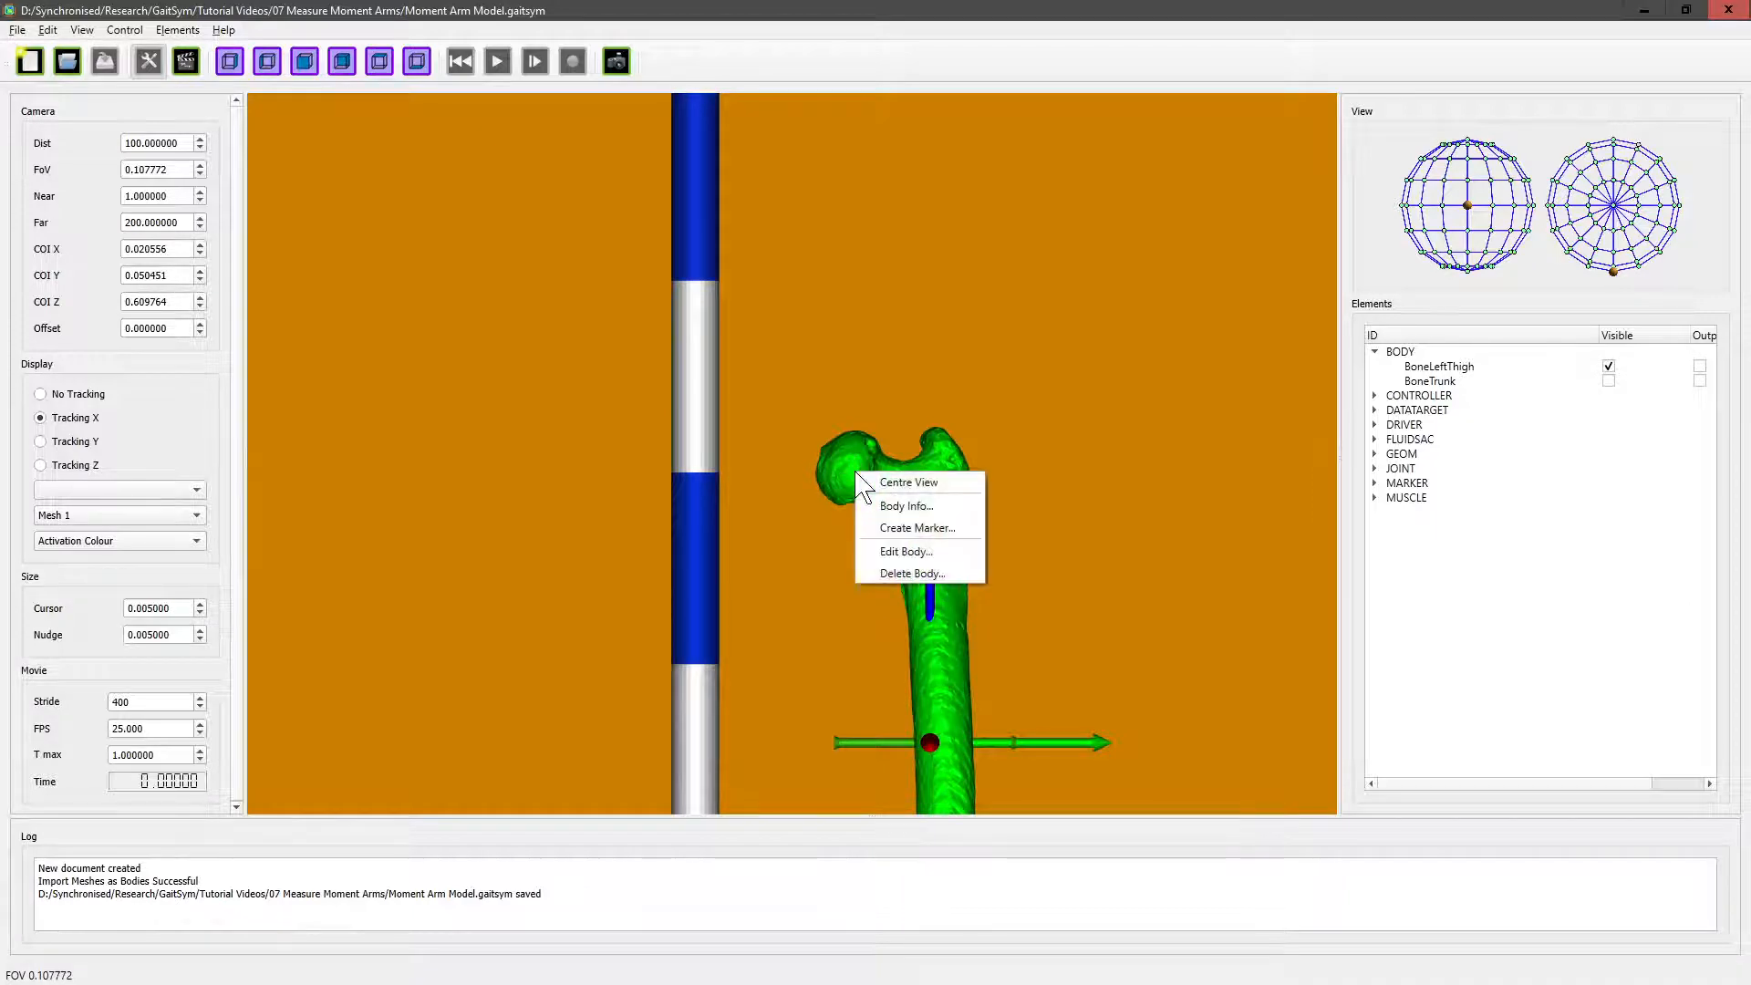
{"action": "left_click", "coordinate": [911, 529]}
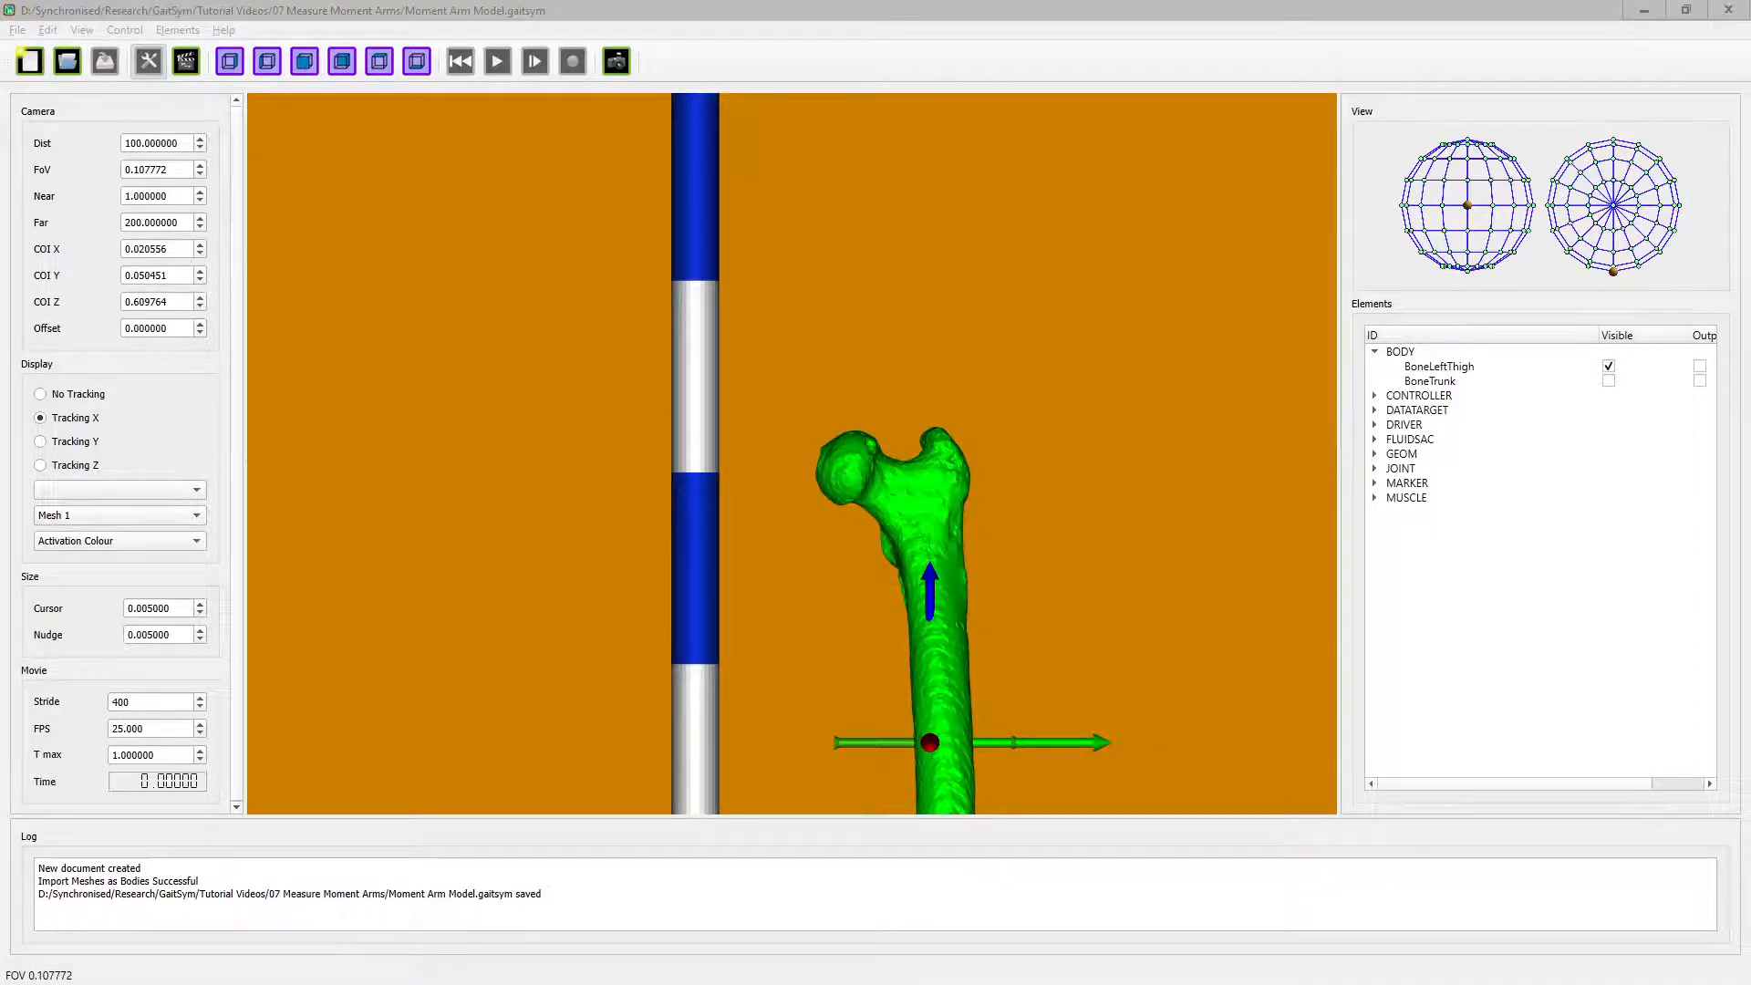
{"action": "mouse_move", "coordinate": [1750, 146]}
{"action": "left_mouse_down"}
{"action": "mouse_move", "coordinate": [731, 95]}
{"action": "mouse_move", "coordinate": [750, 12]}
{"action": "mouse_move", "coordinate": [753, 37]}
{"action": "left_mouse_up"}
{"action": "left_click", "coordinate": [1031, 906]}
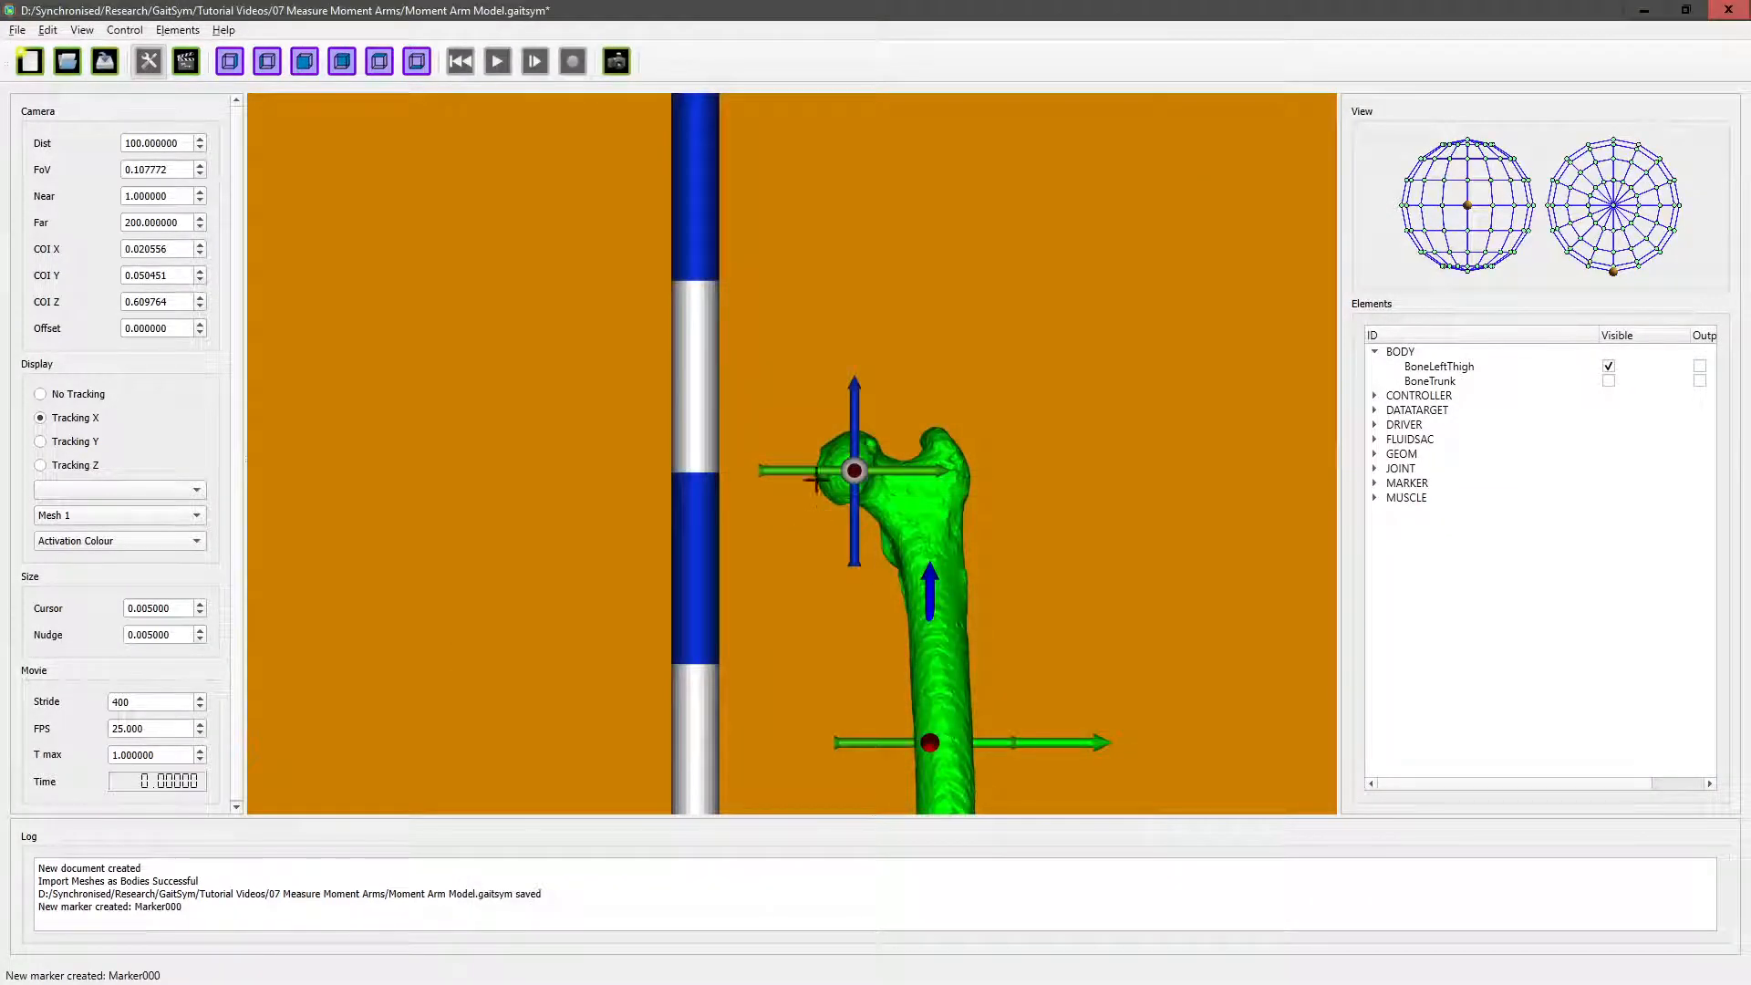
- Create a second marker with default settings on the back of the left femoral head, opposite the front one
{"action": "left_click", "coordinate": [342, 61]}
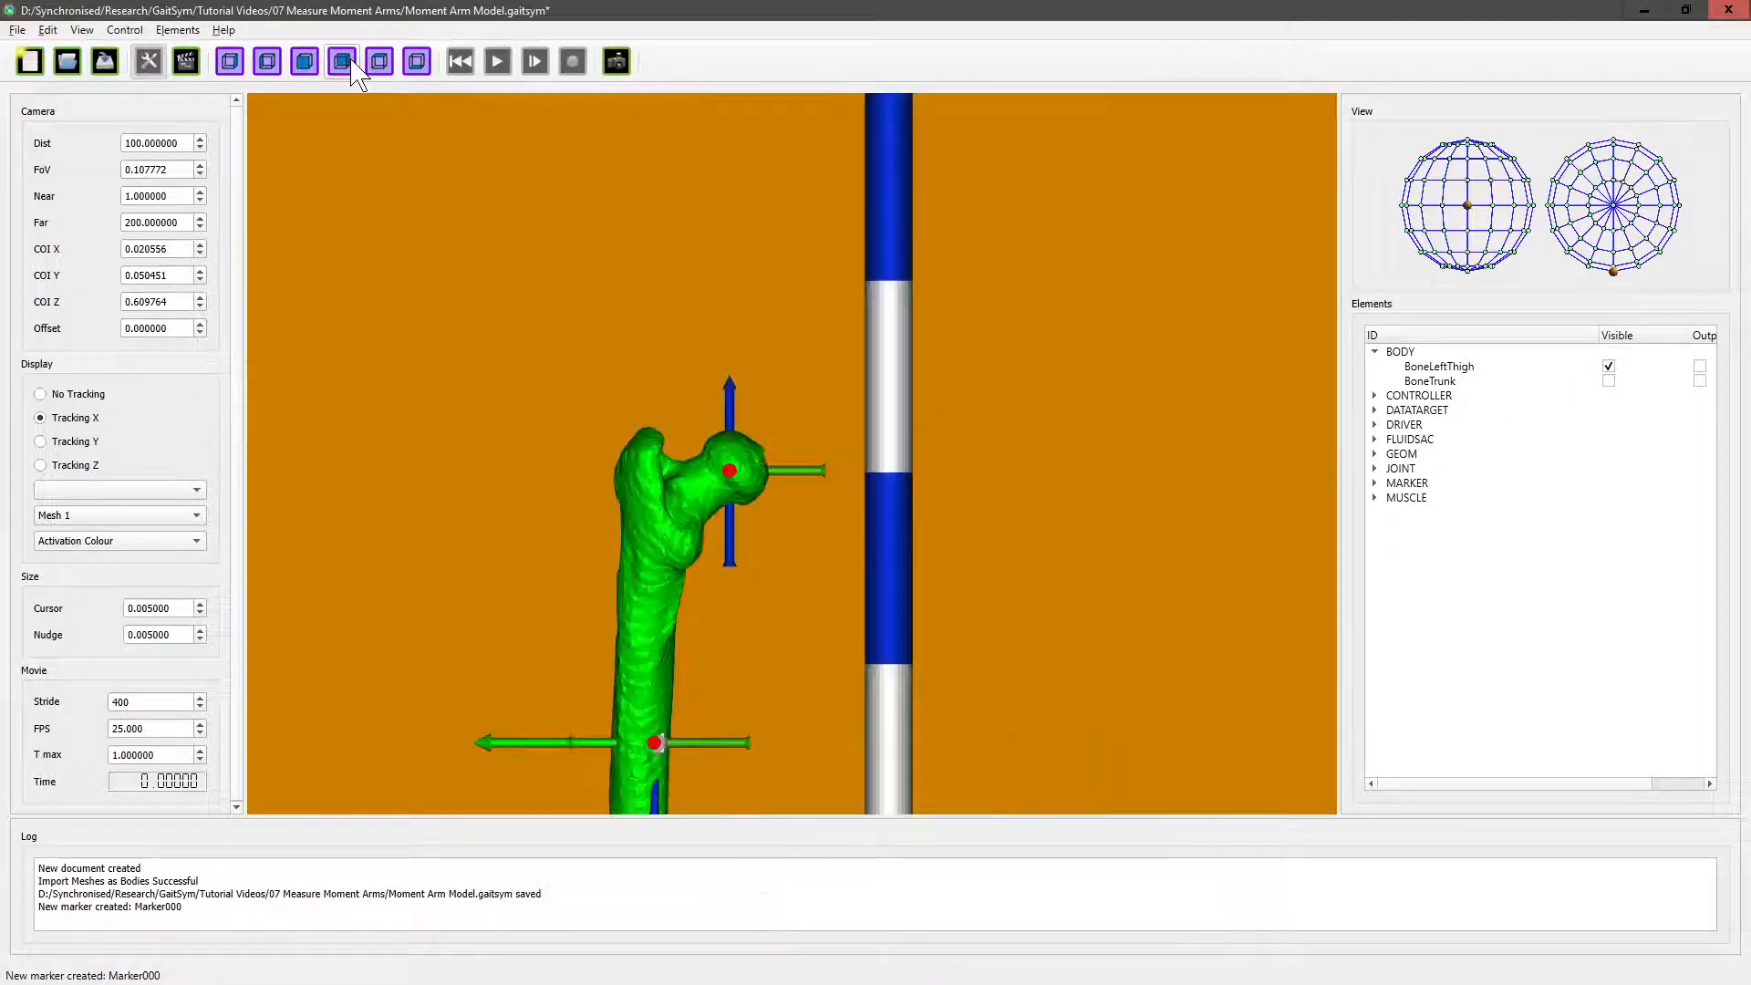
{"action": "right_click", "coordinate": [734, 469]}
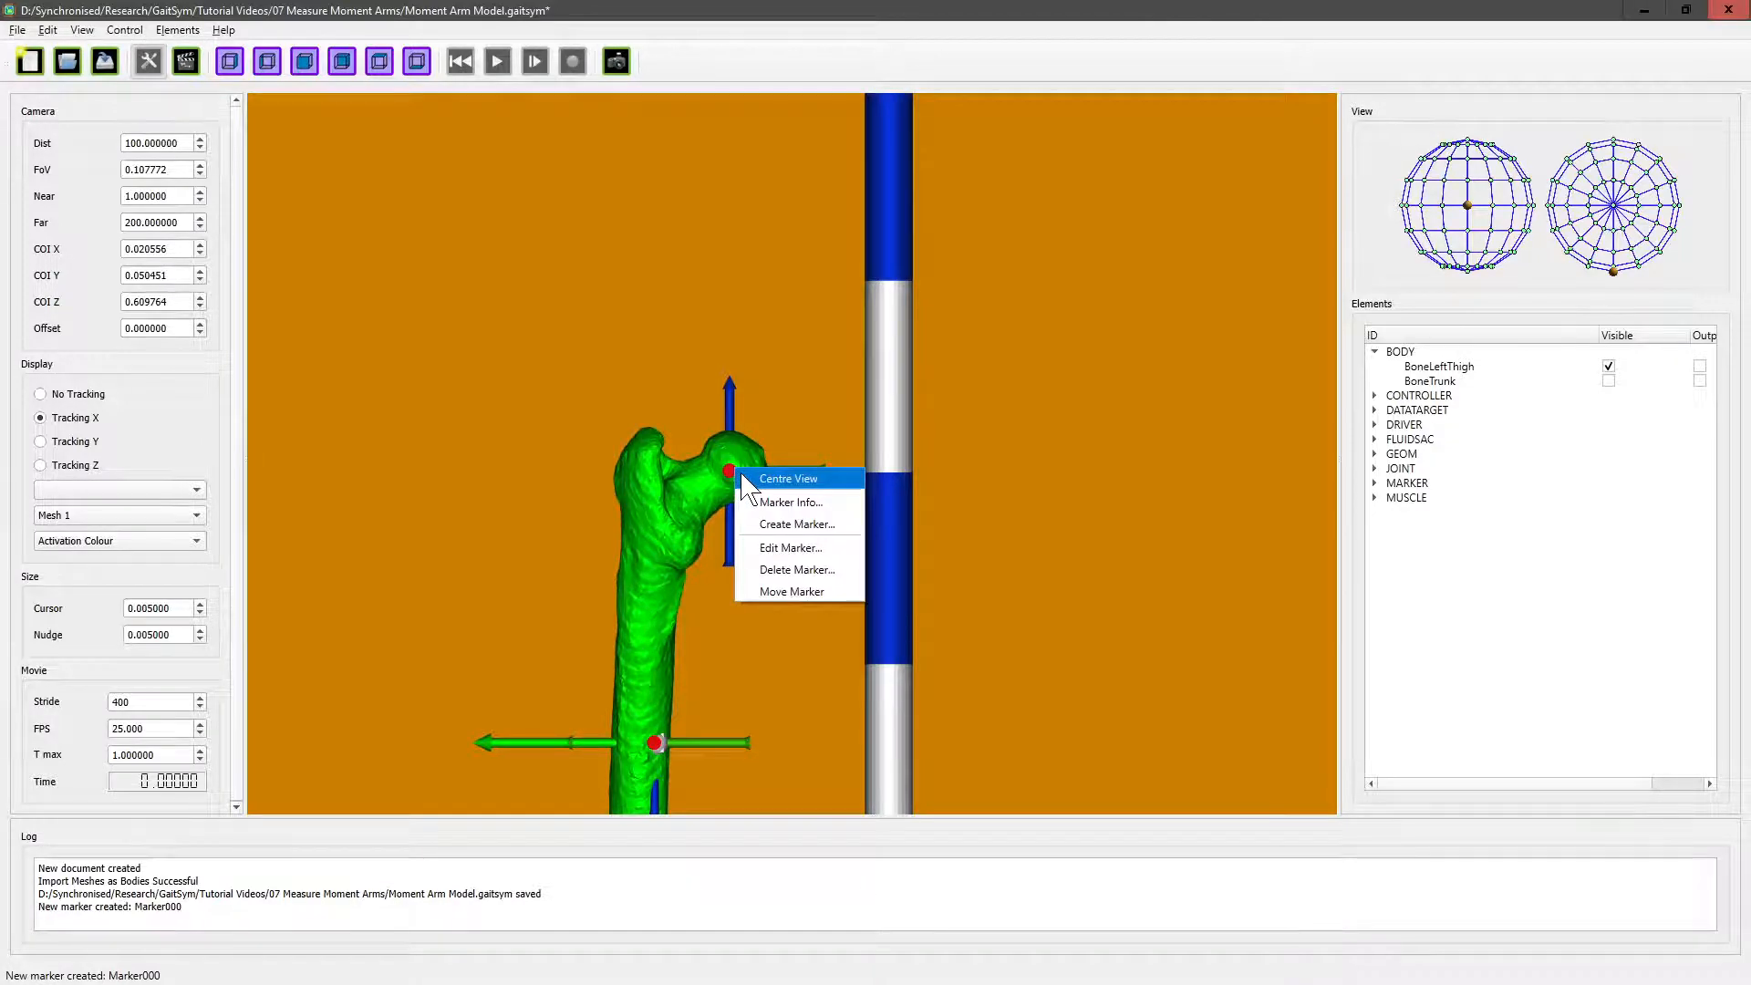
{"action": "left_click", "coordinate": [772, 526]}
{"action": "left_click", "coordinate": [1031, 907]}
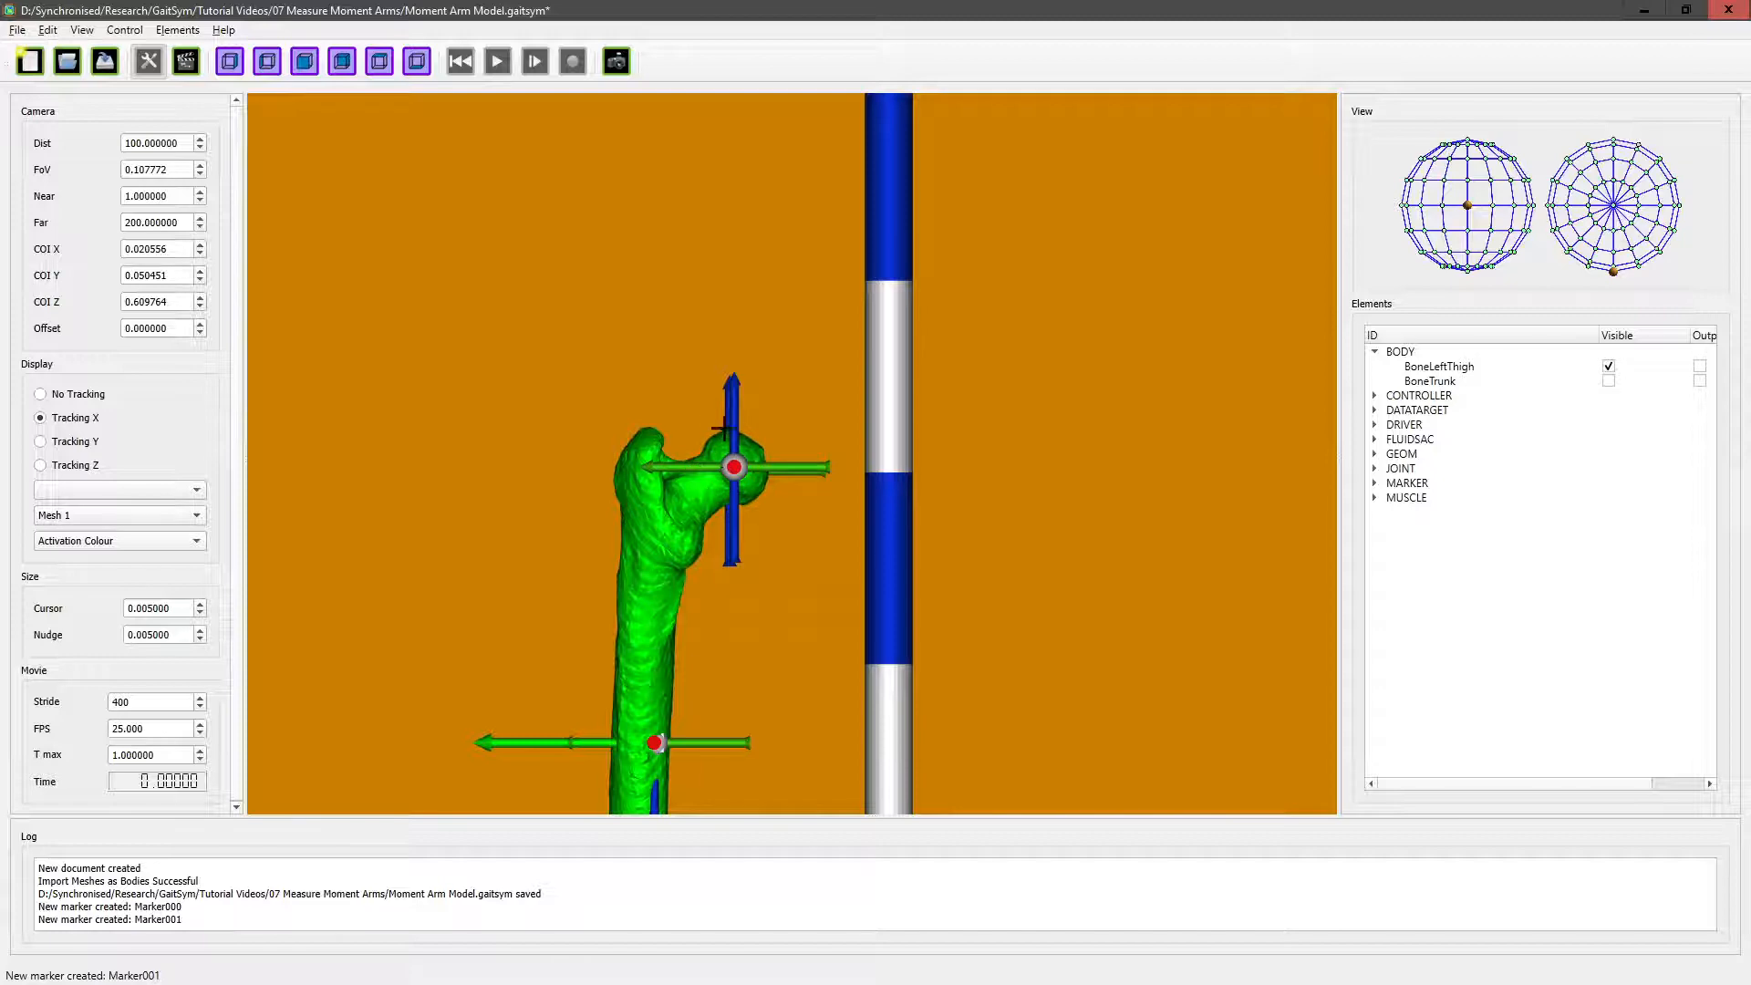
- Start a new marker with the ID LeftHipJointMarker1 and assign it to the BoneLeftThigh body
{"action": "left_click", "coordinate": [177, 31]}
{"action": "left_click", "coordinate": [216, 67]}
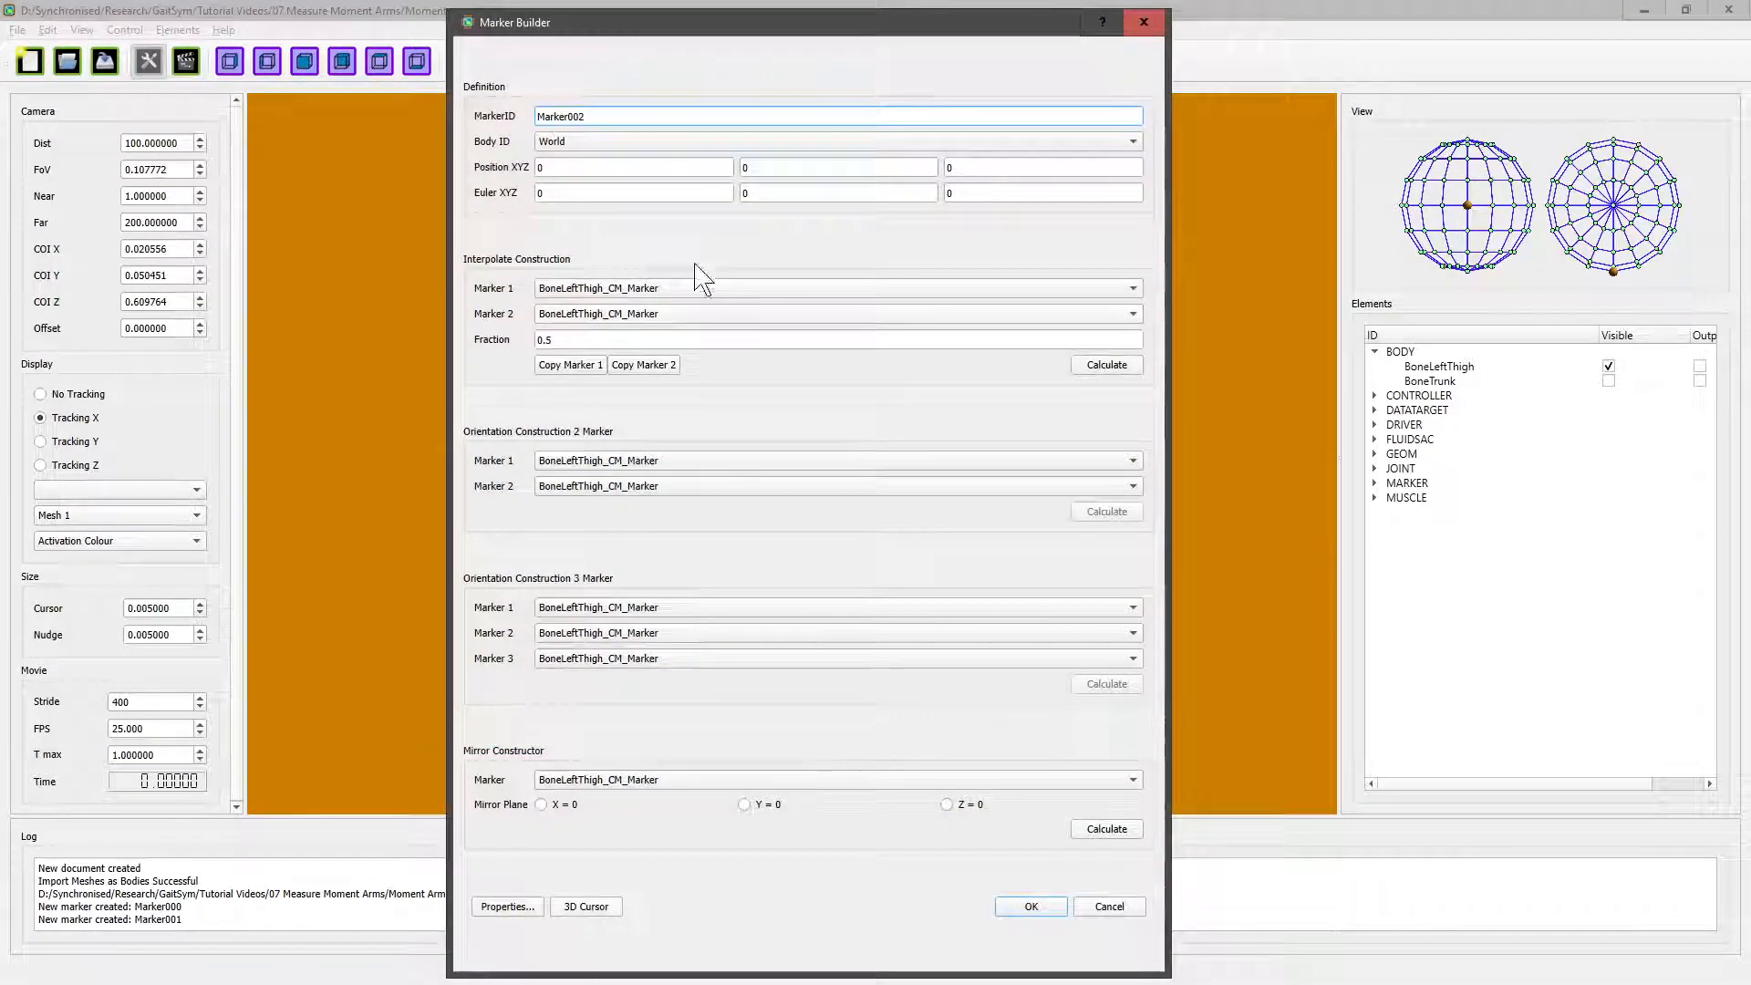
{"action": "left_click_drag", "start_coordinate": [599, 117], "coordinate": [478, 113]}
{"action": "type", "text": "LeftHipJpi"}
{"action": "key", "text": "BackSpace"}
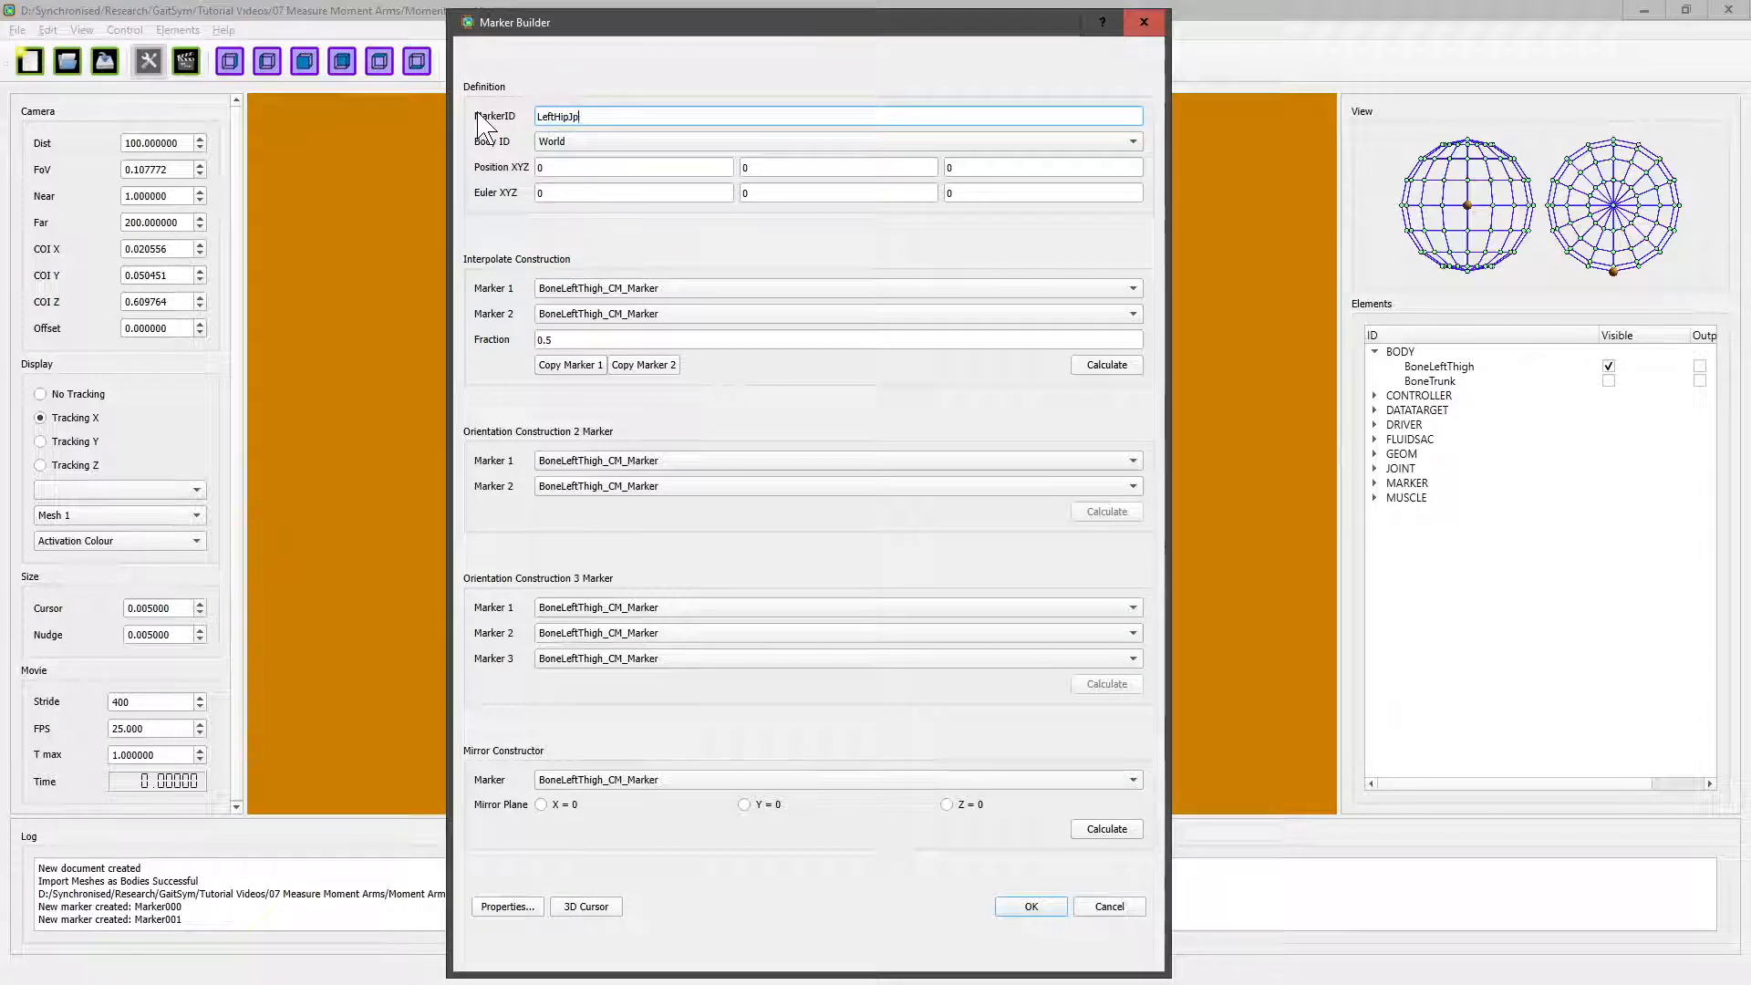
{"action": "type", "text": "ointMarker1"}
{"action": "left_click", "coordinate": [617, 143]}
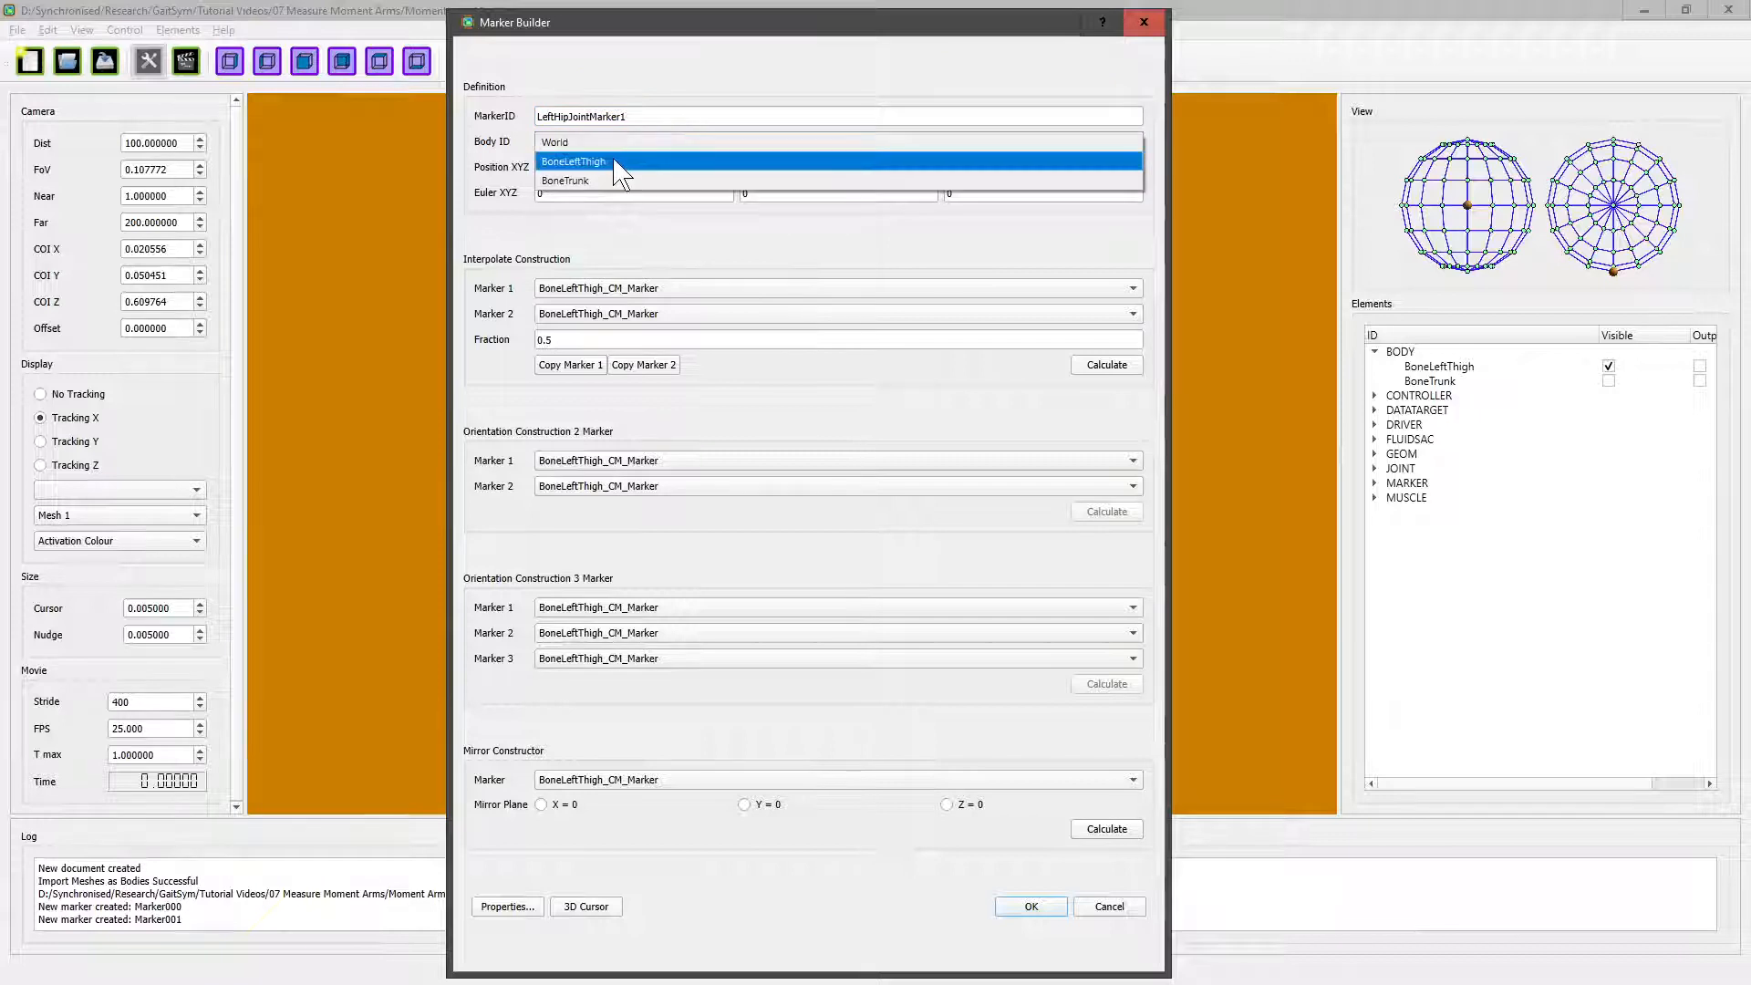
{"action": "left_click", "coordinate": [616, 163]}
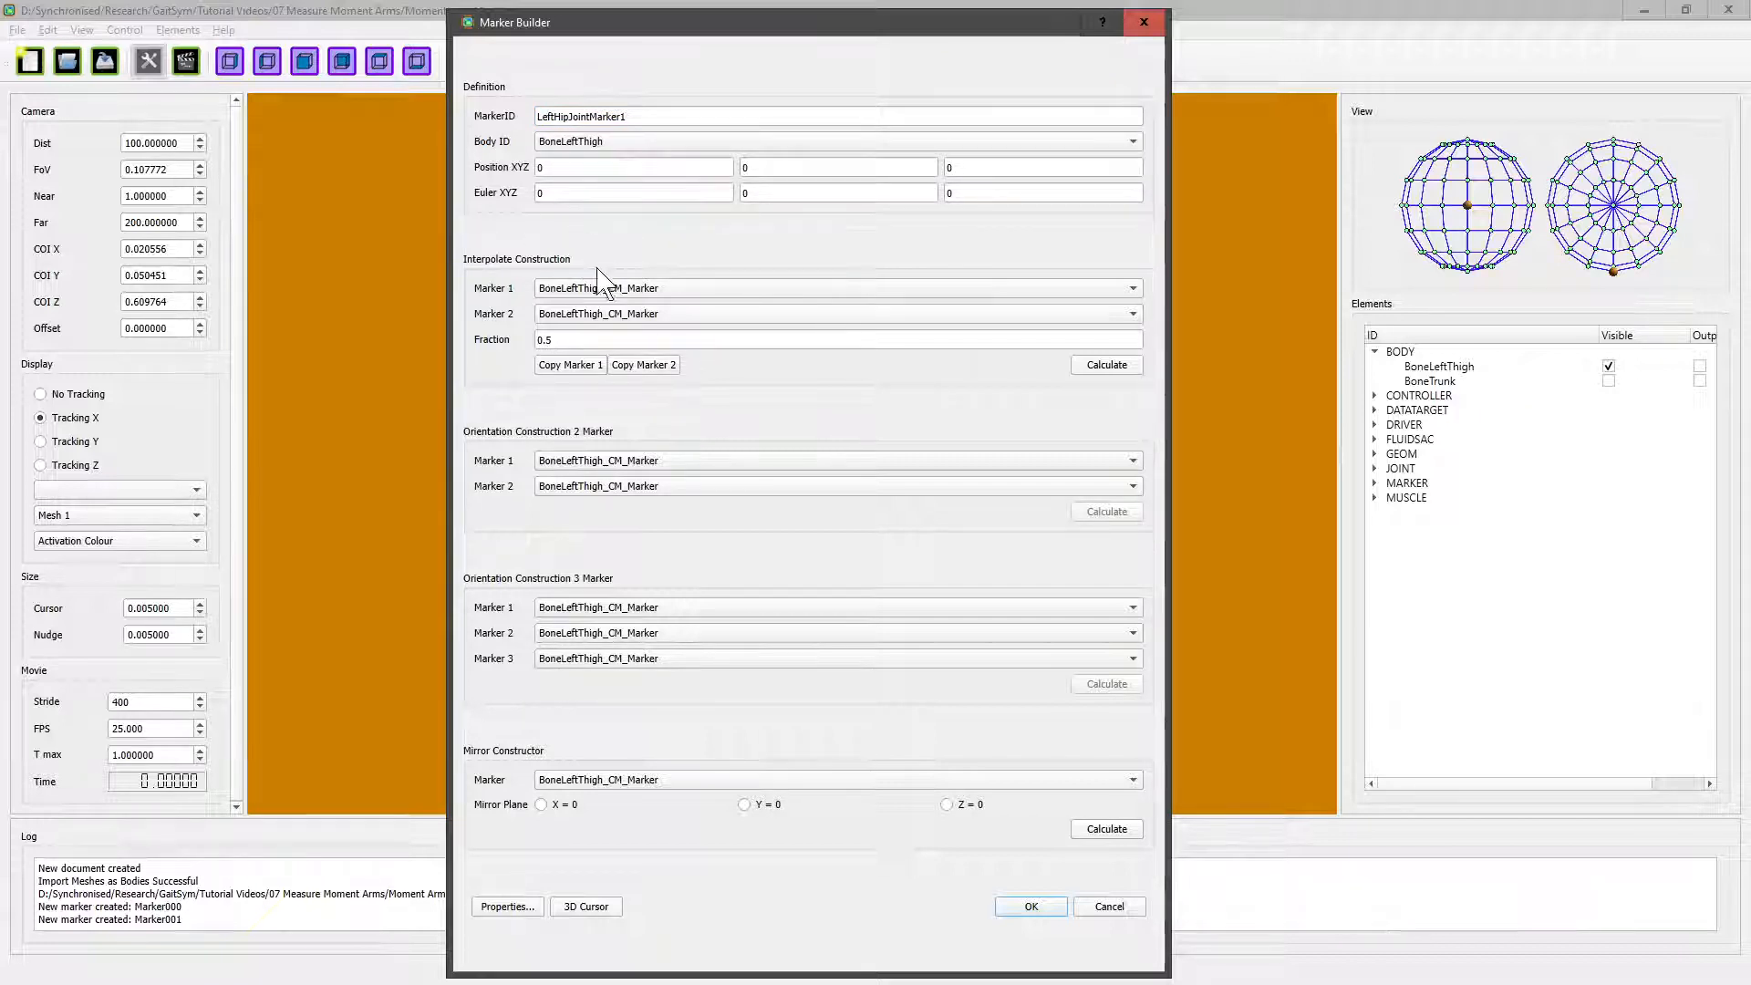
- Position the new hip marker midway between Marker000 and Marker001 using a fraction of 0.5, and create it
{"action": "left_click", "coordinate": [670, 289]}
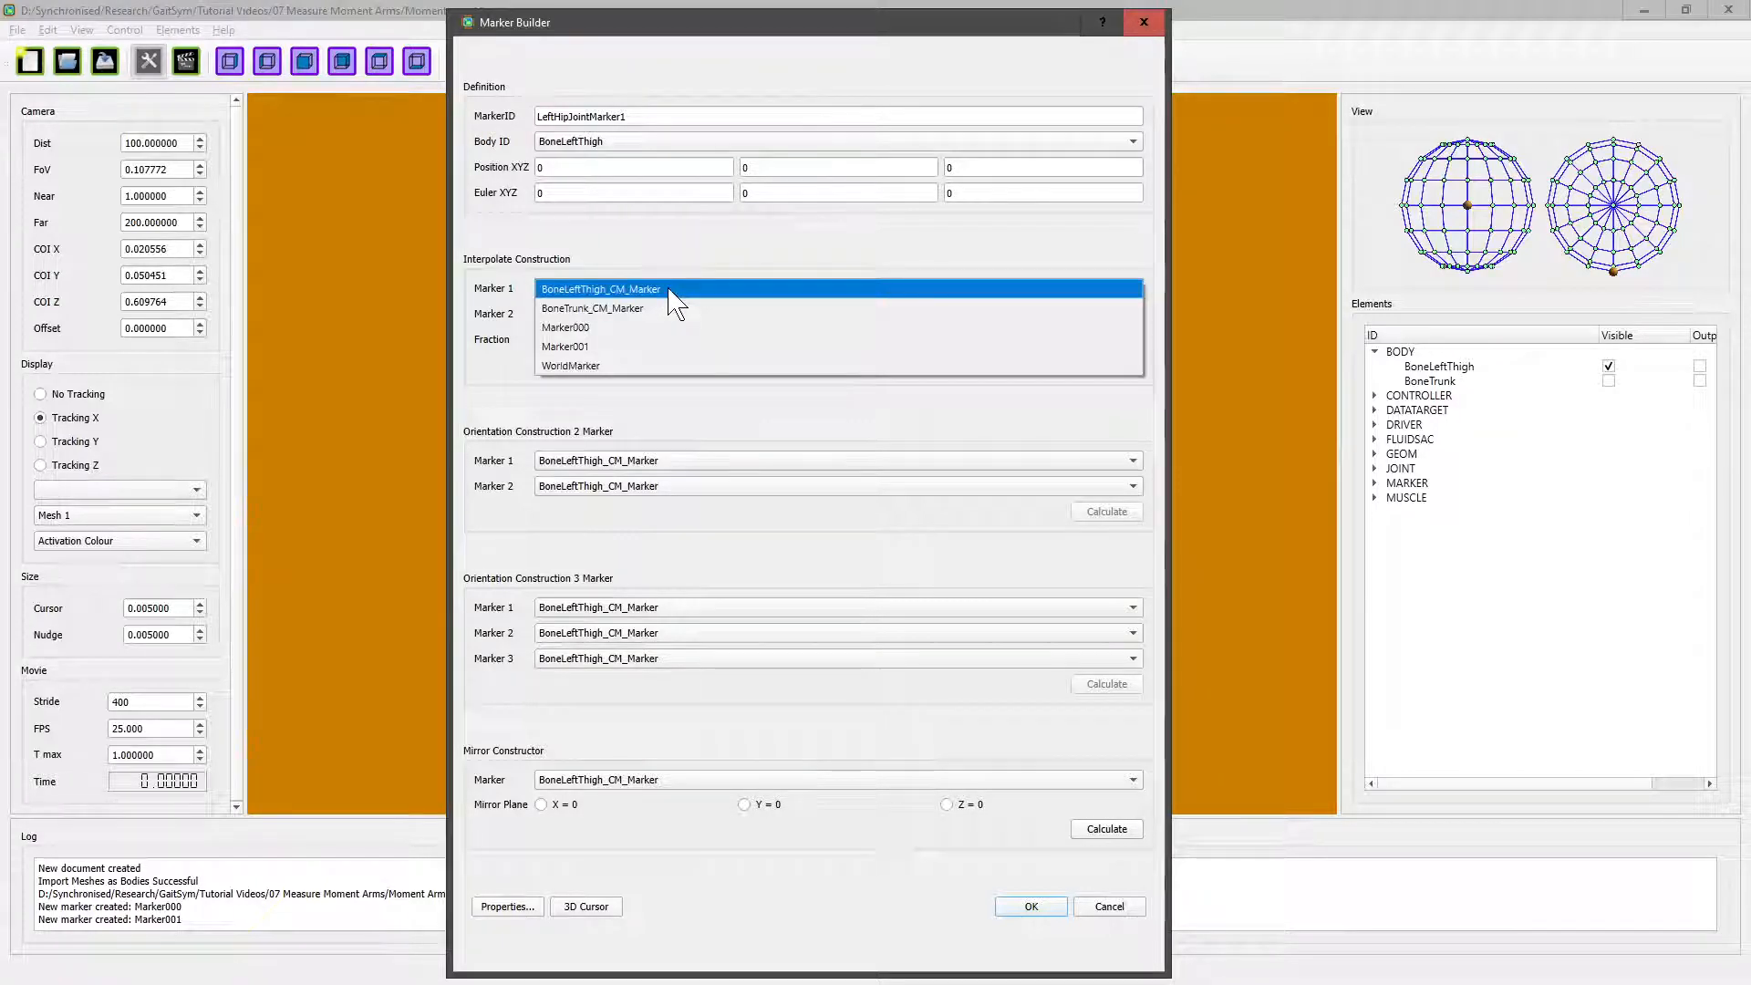
{"action": "left_click", "coordinate": [626, 327]}
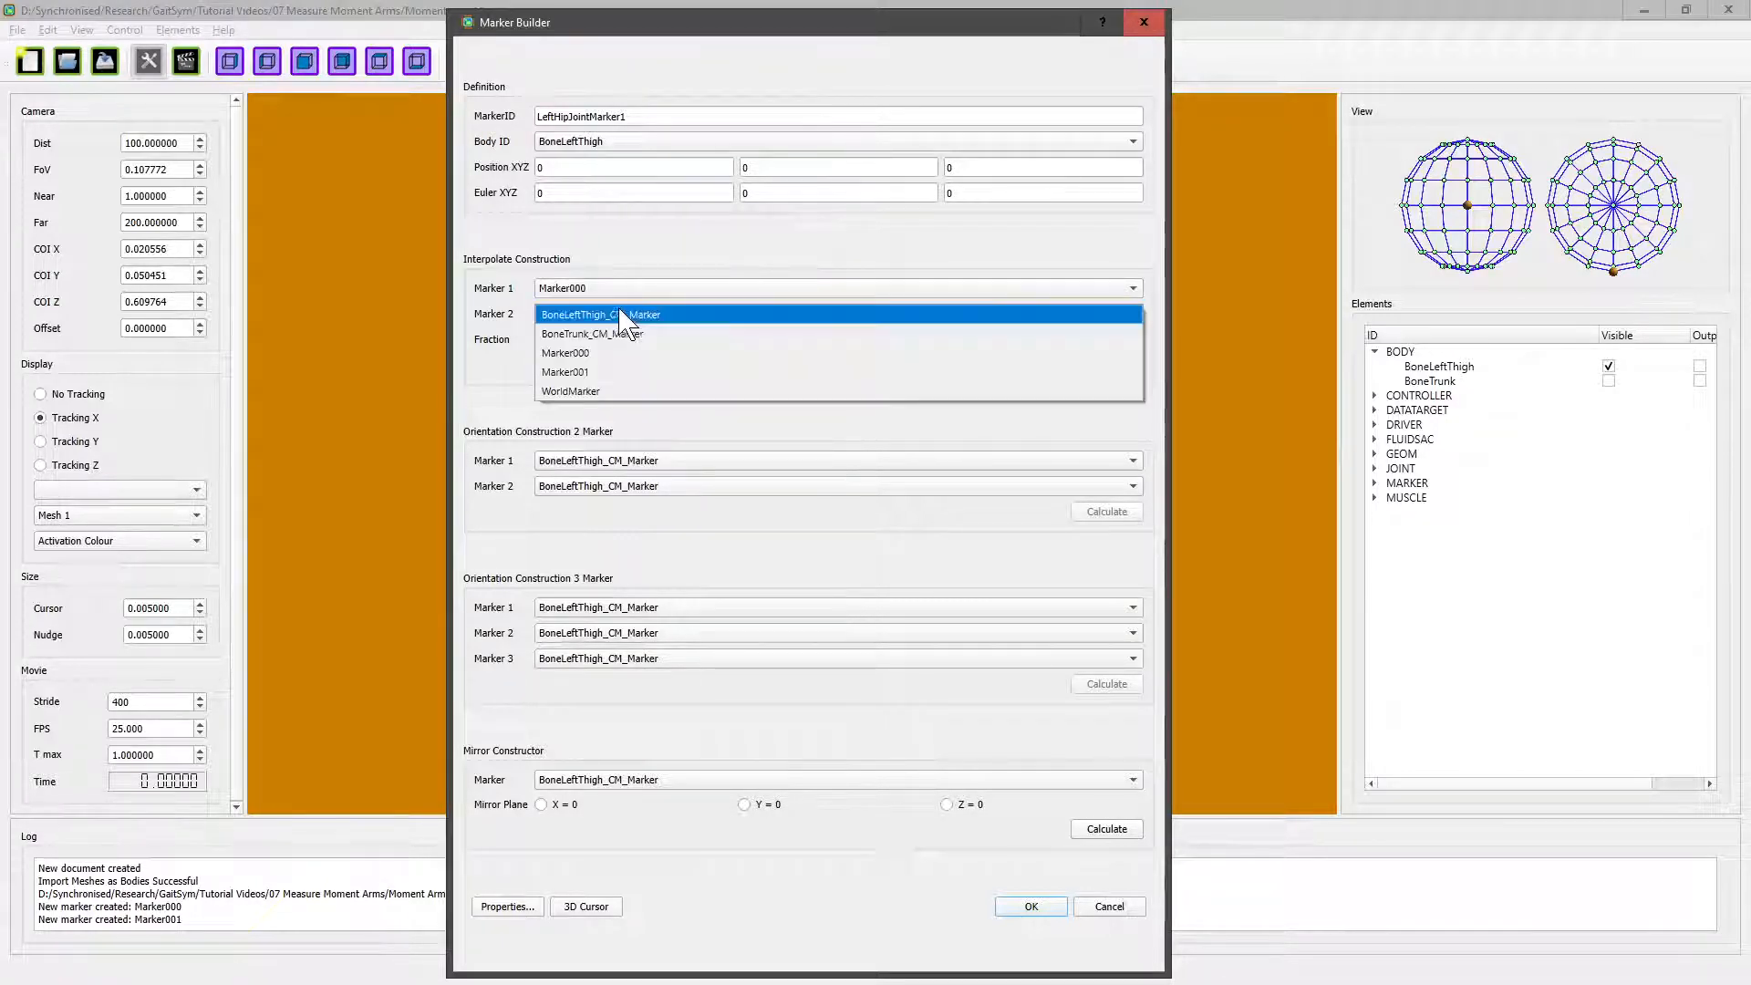
{"action": "left_click", "coordinate": [630, 314]}
{"action": "left_click", "coordinate": [623, 373]}
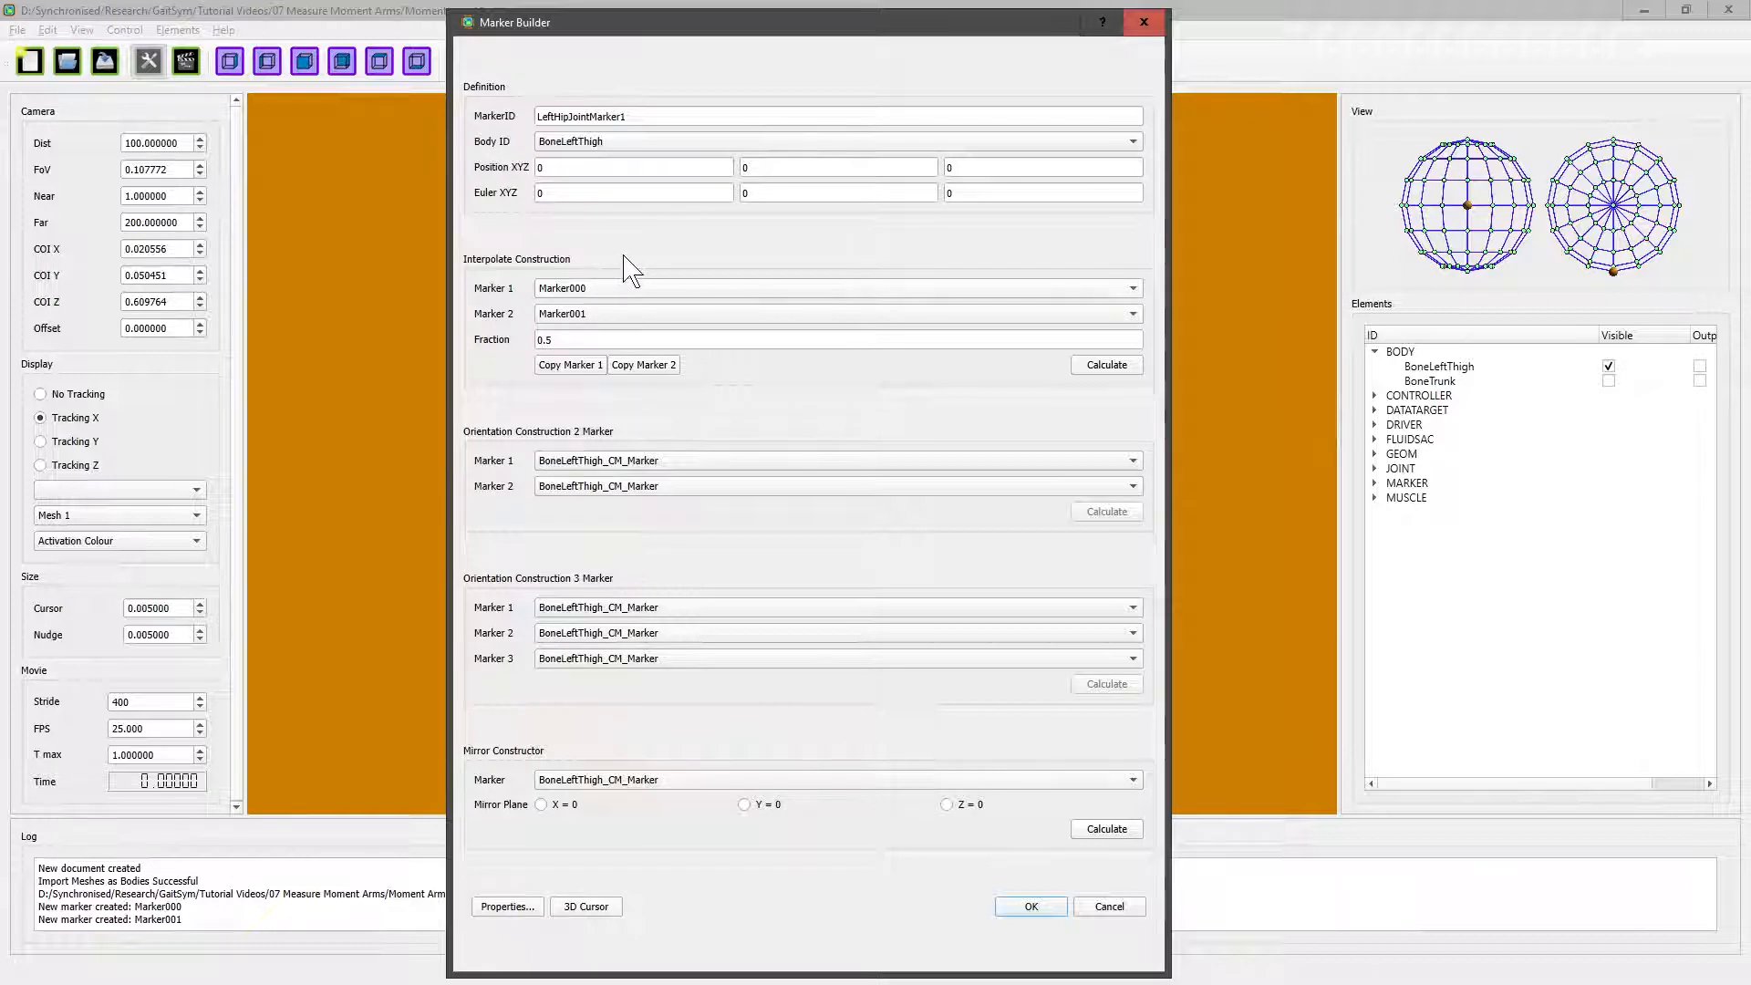
{"action": "left_click", "coordinate": [1105, 365]}
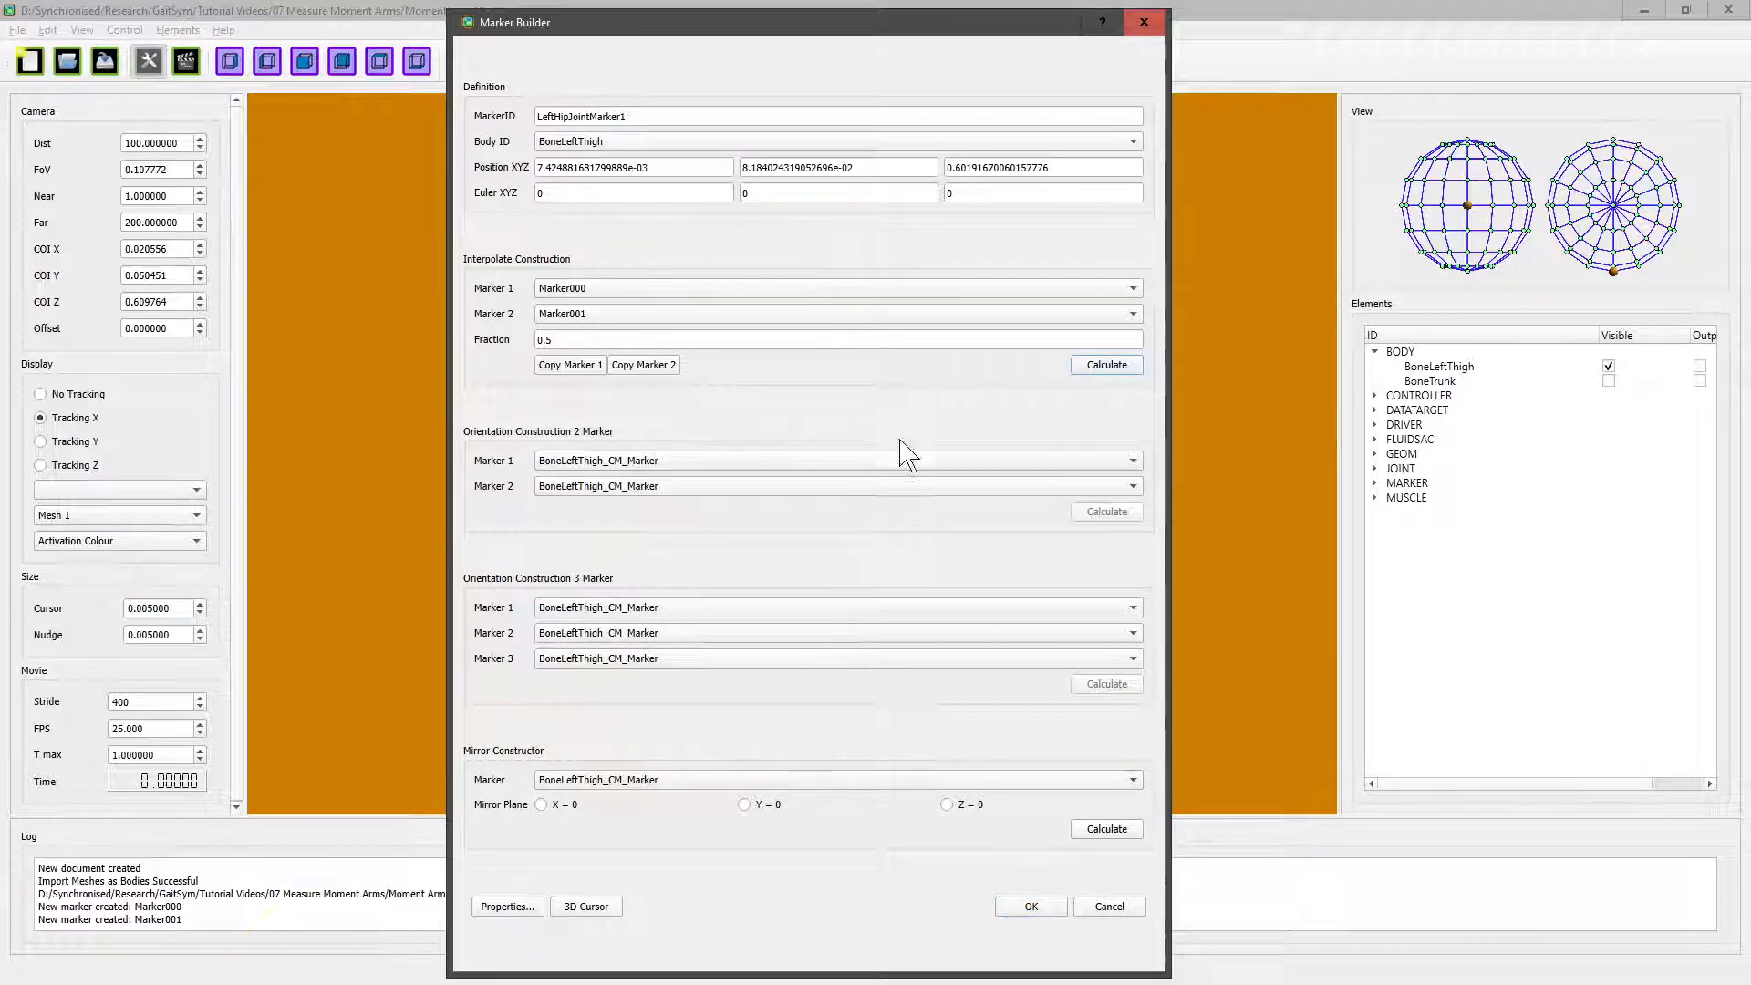
{"action": "left_click", "coordinate": [1033, 908]}
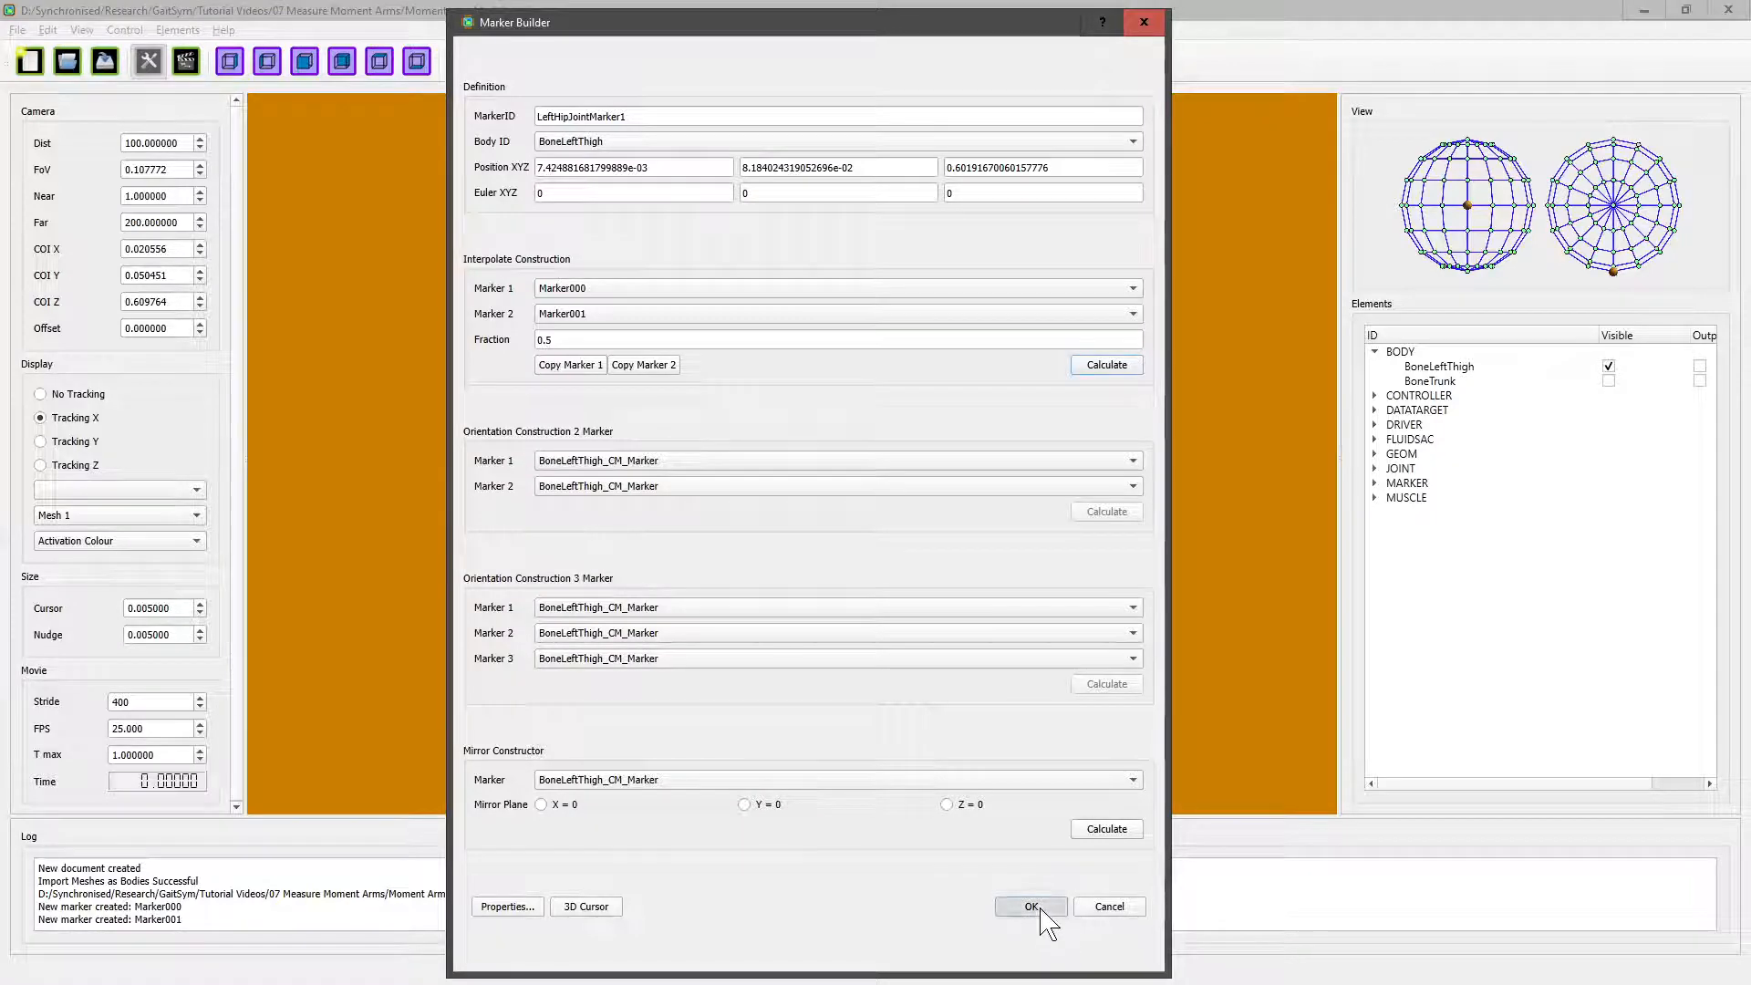
- Check the new marker's placement in the left femoral head and save the model file
{"action": "left_click_drag", "start_coordinate": [747, 582], "coordinate": [637, 561]}
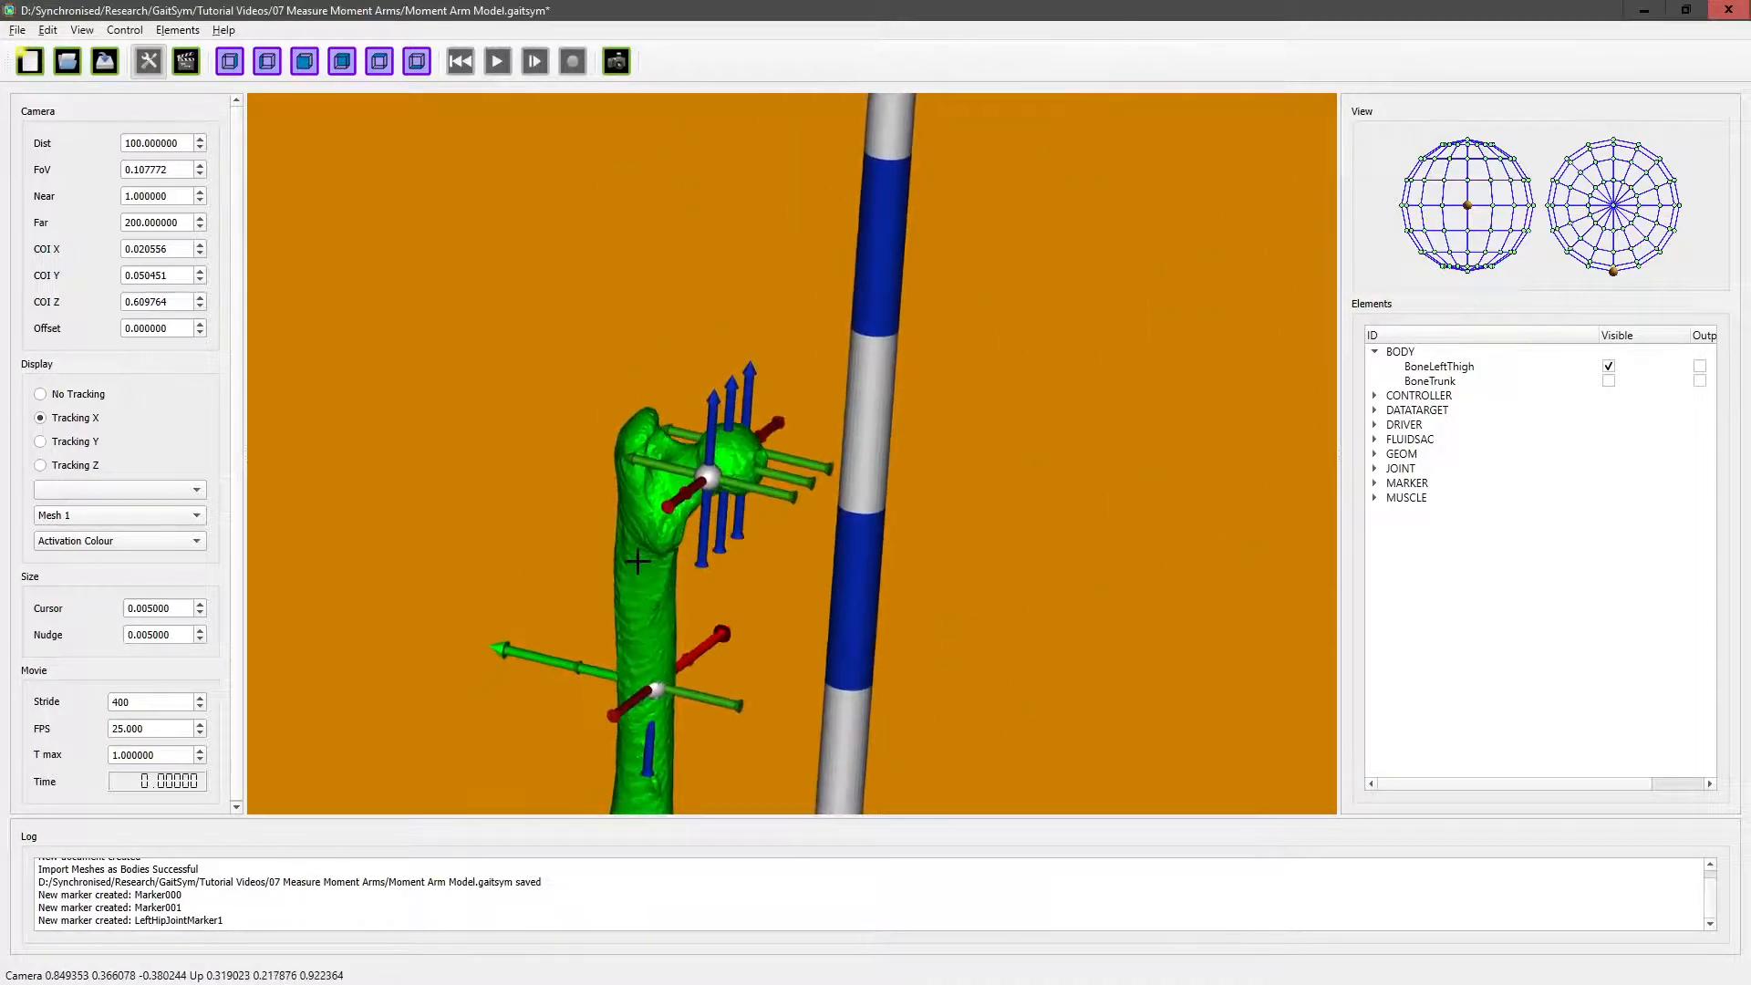
{"action": "left_click", "coordinate": [13, 32]}
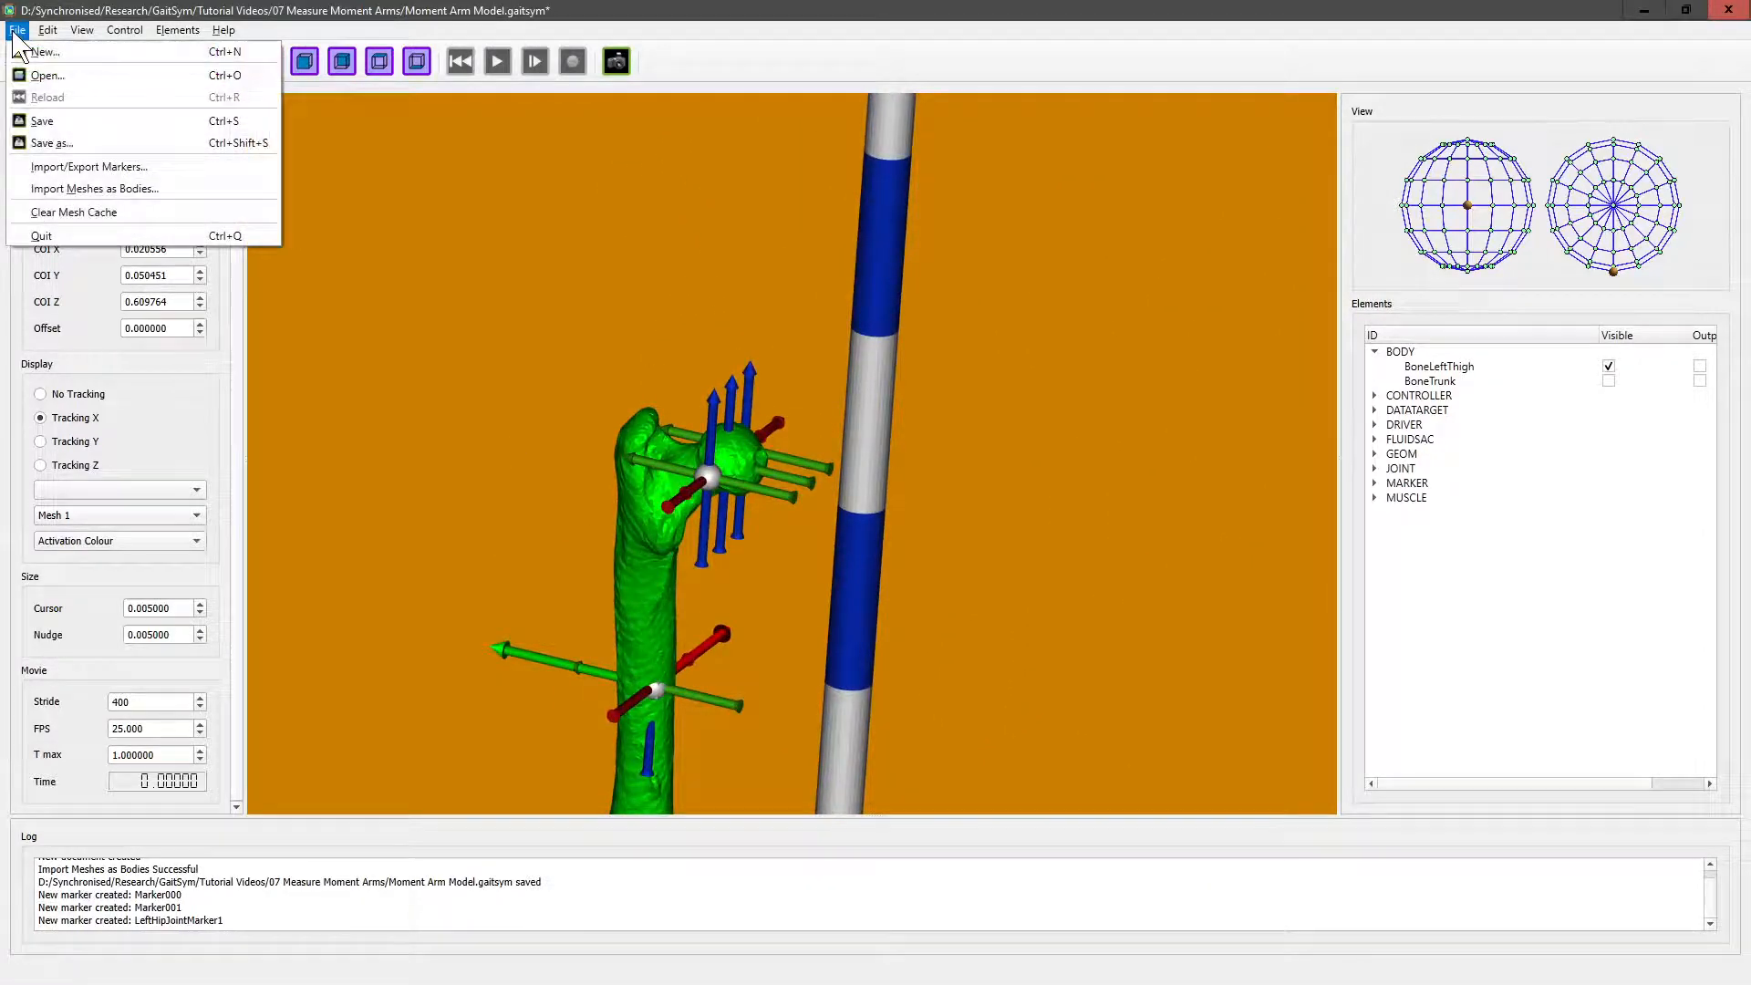
{"action": "left_click", "coordinate": [44, 124]}
- Hide the two construction markers, Marker000 and Marker001, on the left femoral head
{"action": "left_click_drag", "start_coordinate": [641, 490], "coordinate": [760, 343]}
{"action": "left_click_drag", "start_coordinate": [829, 426], "coordinate": [653, 605]}
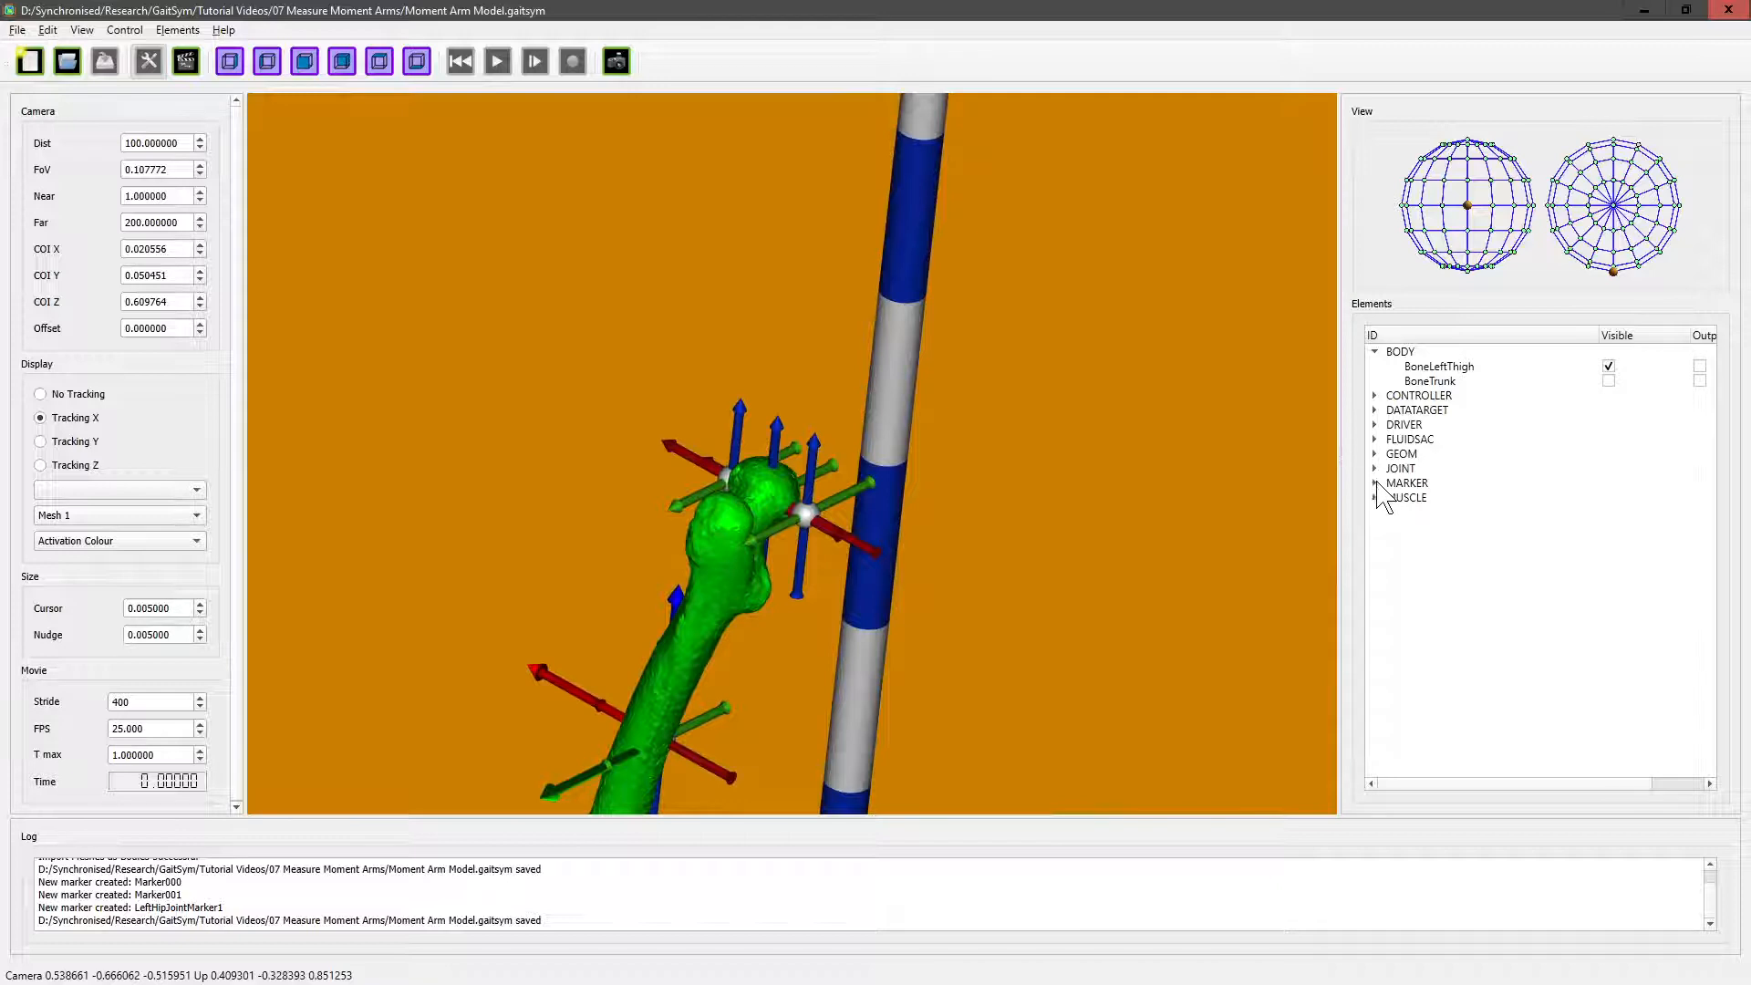
{"action": "left_click", "coordinate": [1376, 484]}
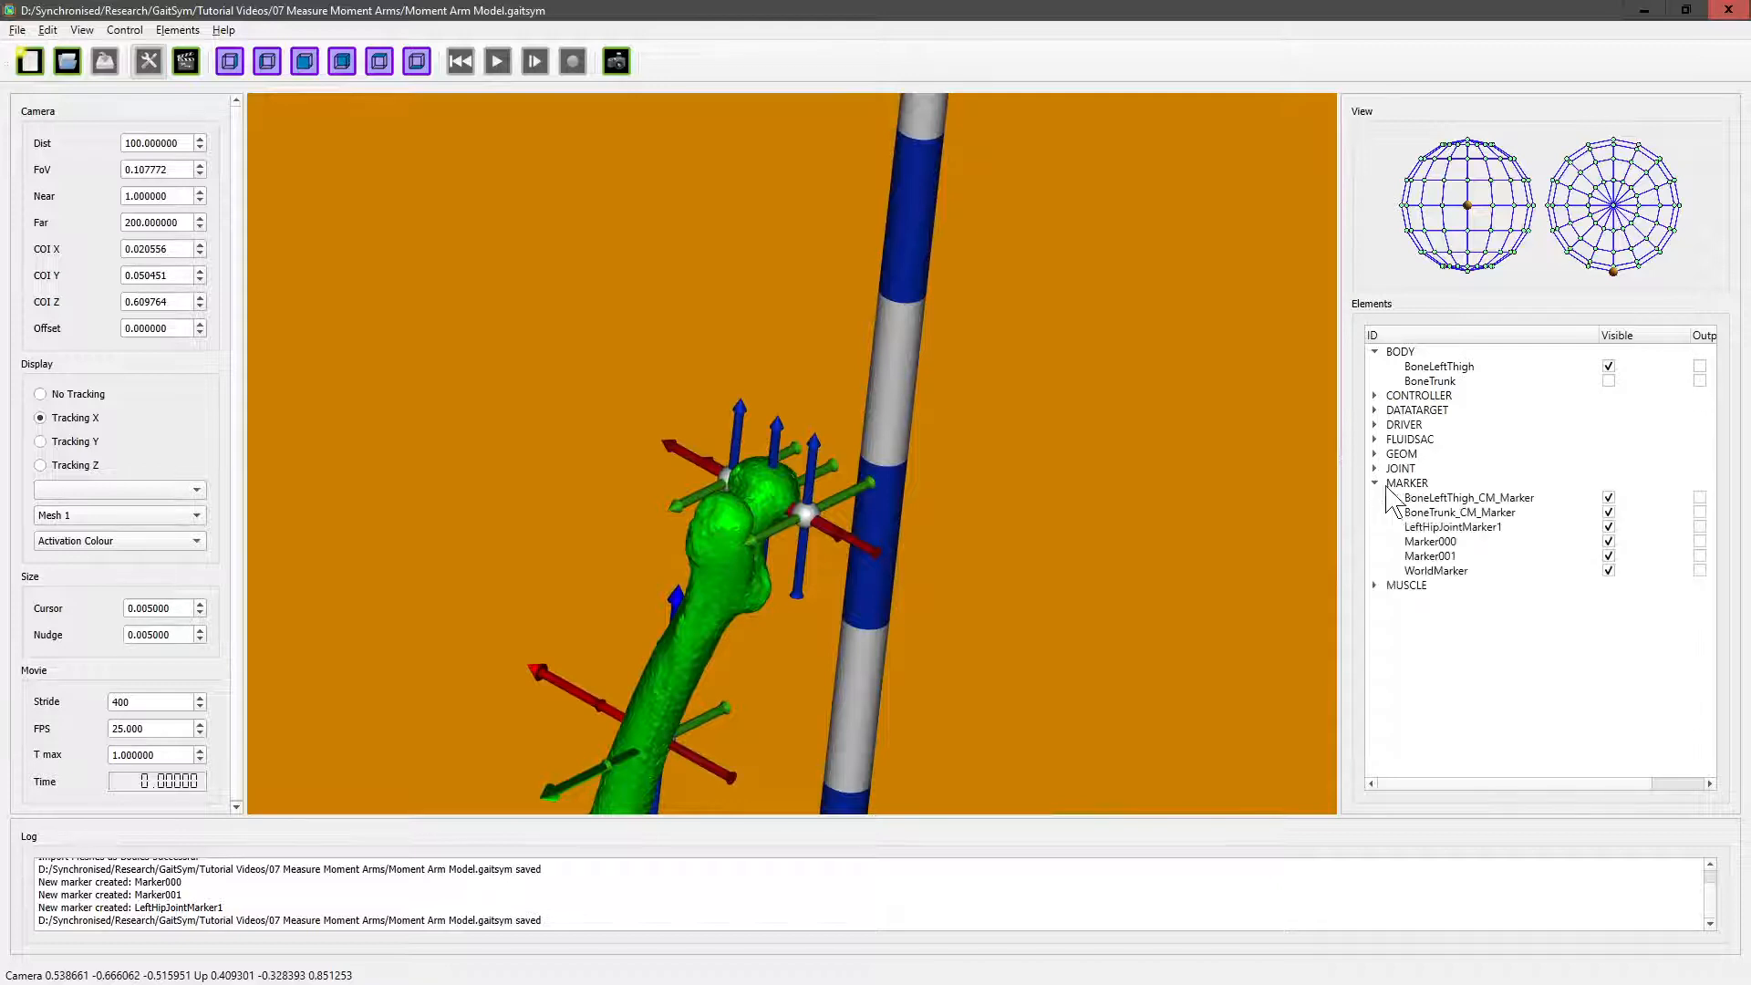
{"action": "left_click", "coordinate": [1610, 545]}
{"action": "left_click", "coordinate": [1611, 555]}
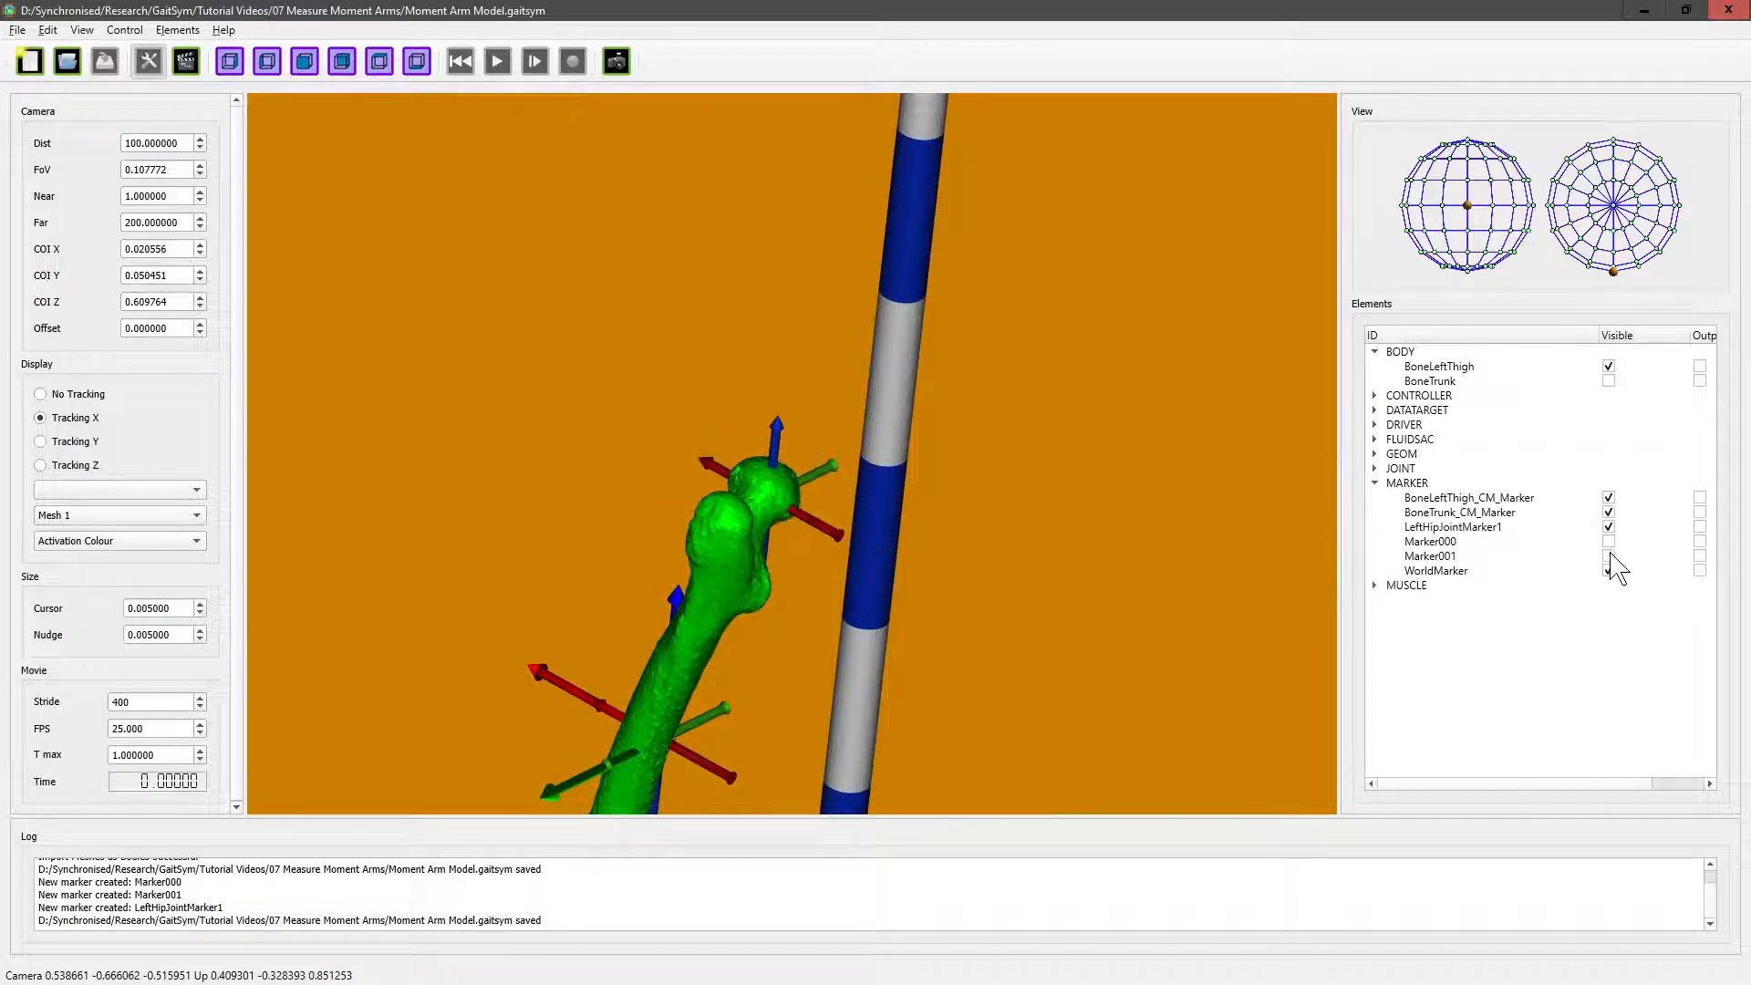
- Hide the BoneLeftThigh body and show BoneTrunk to inspect the hip joint marker's position within the pelvic socket
{"action": "left_click", "coordinate": [1610, 367]}
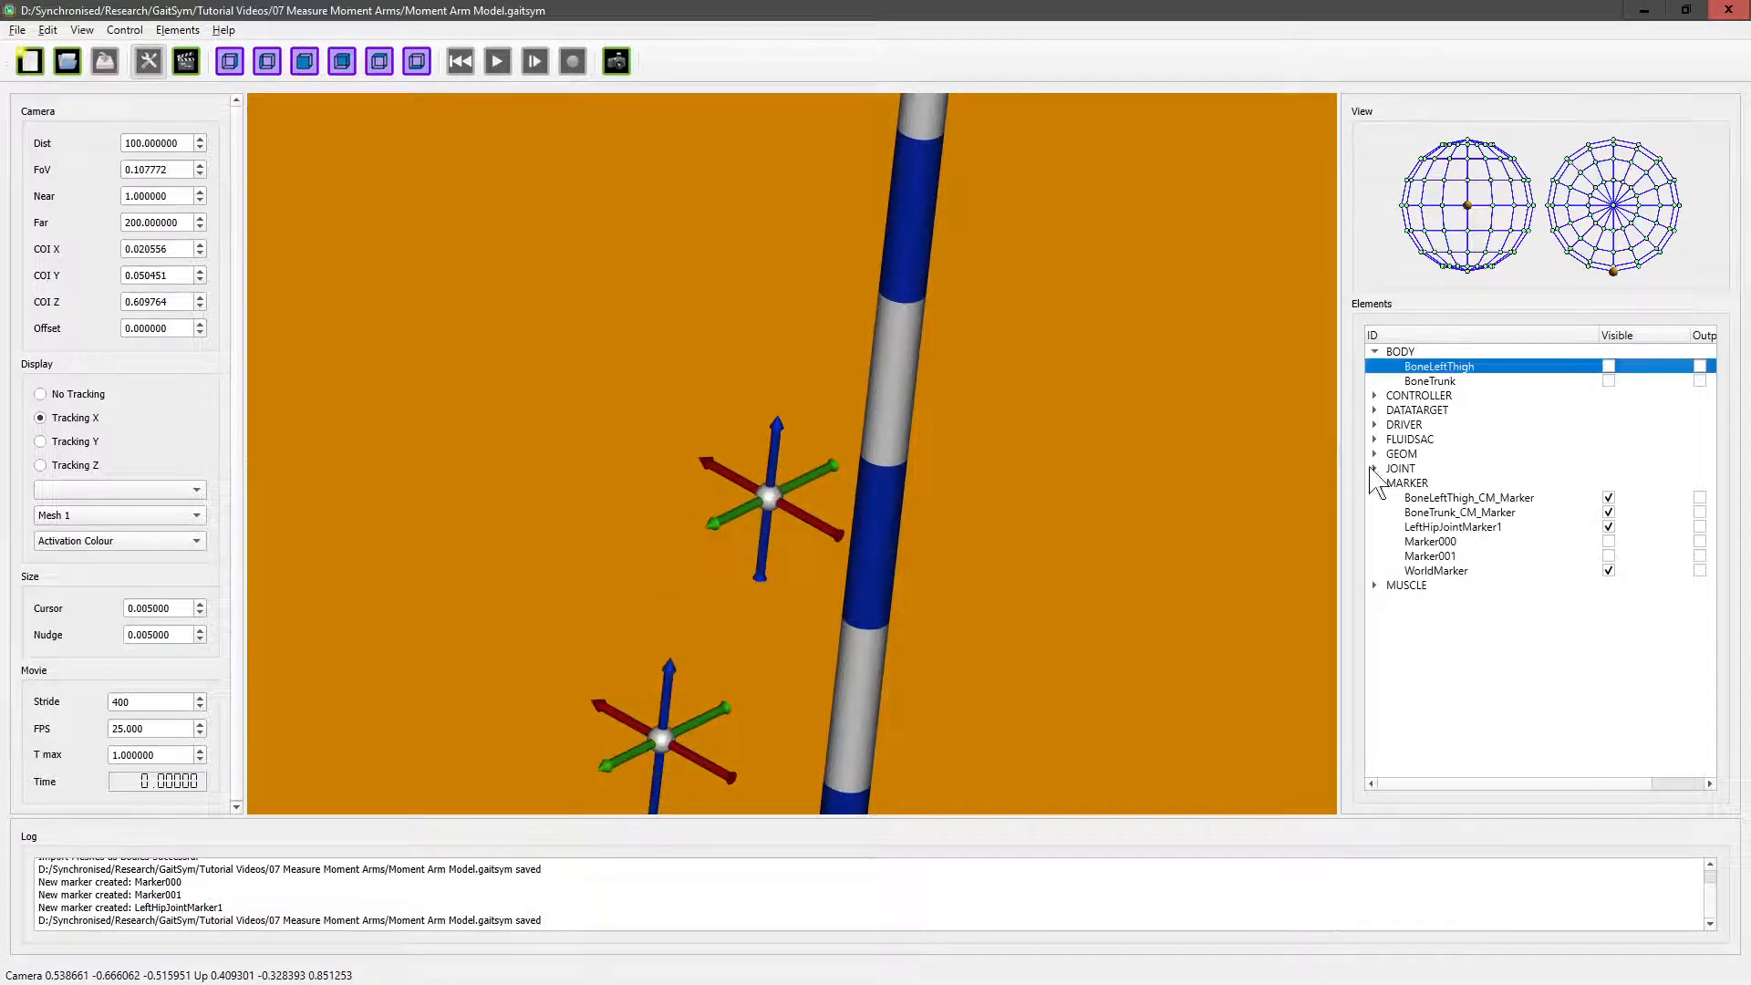
{"action": "left_click", "coordinate": [1610, 381]}
{"action": "left_click_drag", "start_coordinate": [821, 456], "coordinate": [887, 494]}
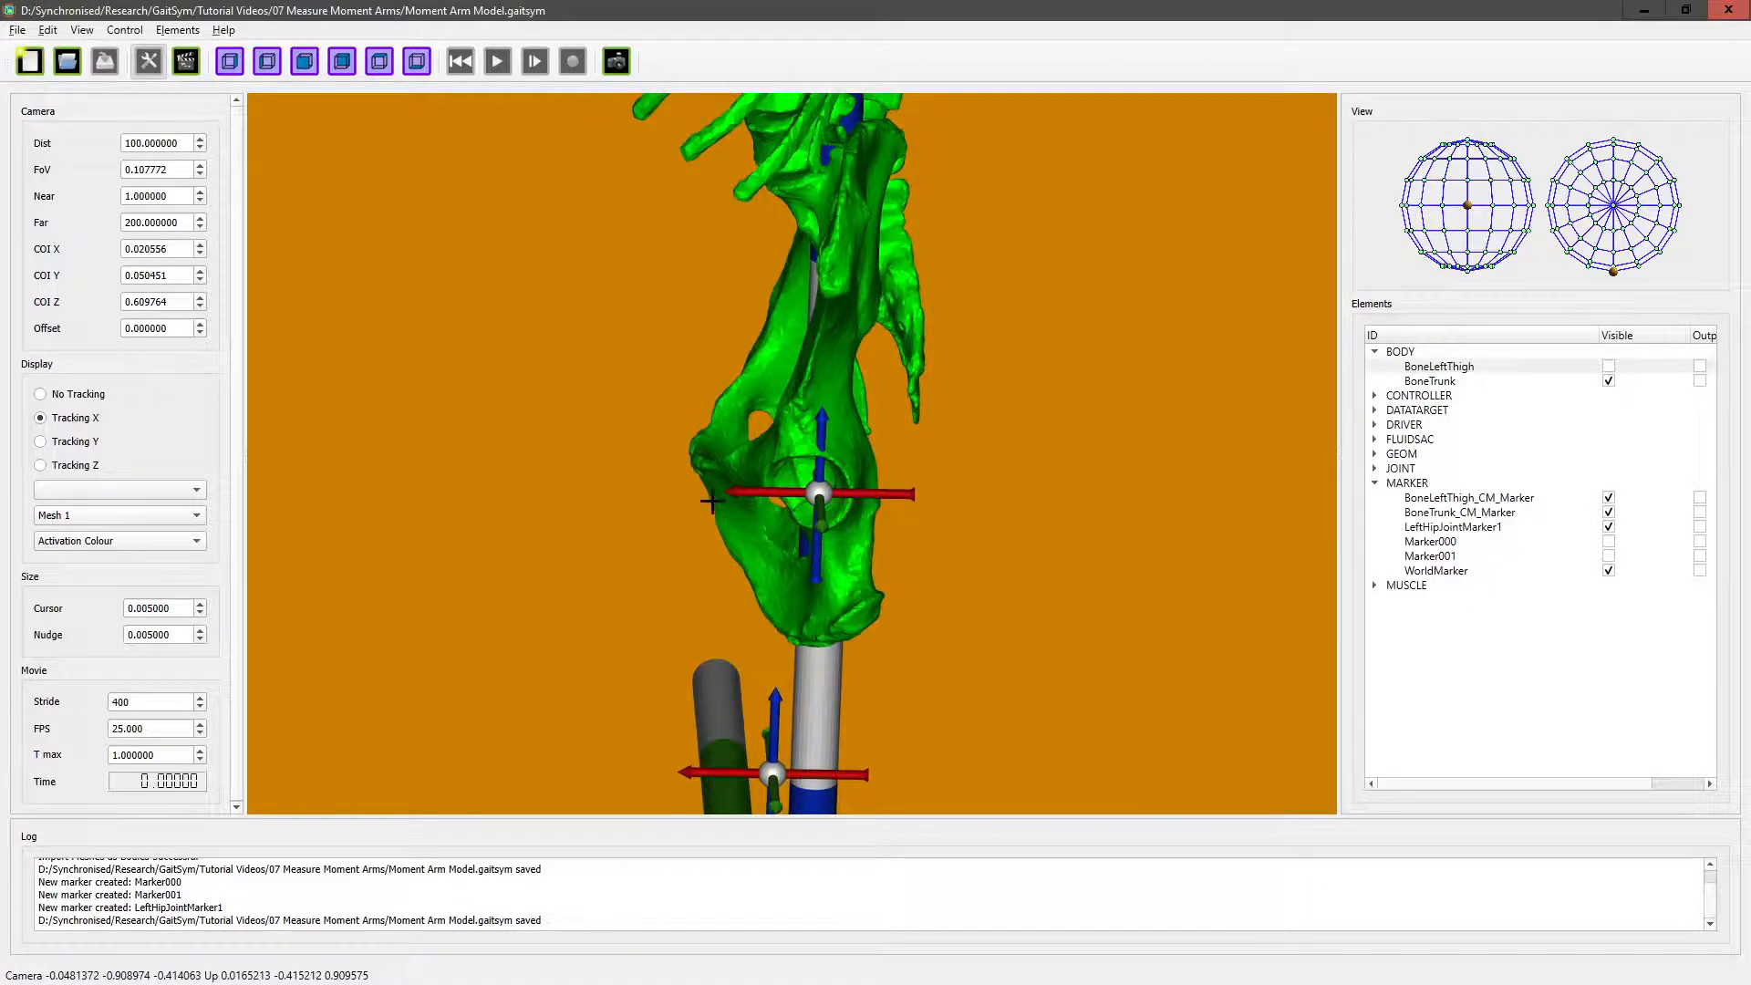
{"action": "left_click_drag", "start_coordinate": [739, 529], "coordinate": [862, 524]}
{"action": "left_click_drag", "start_coordinate": [860, 421], "coordinate": [674, 541]}
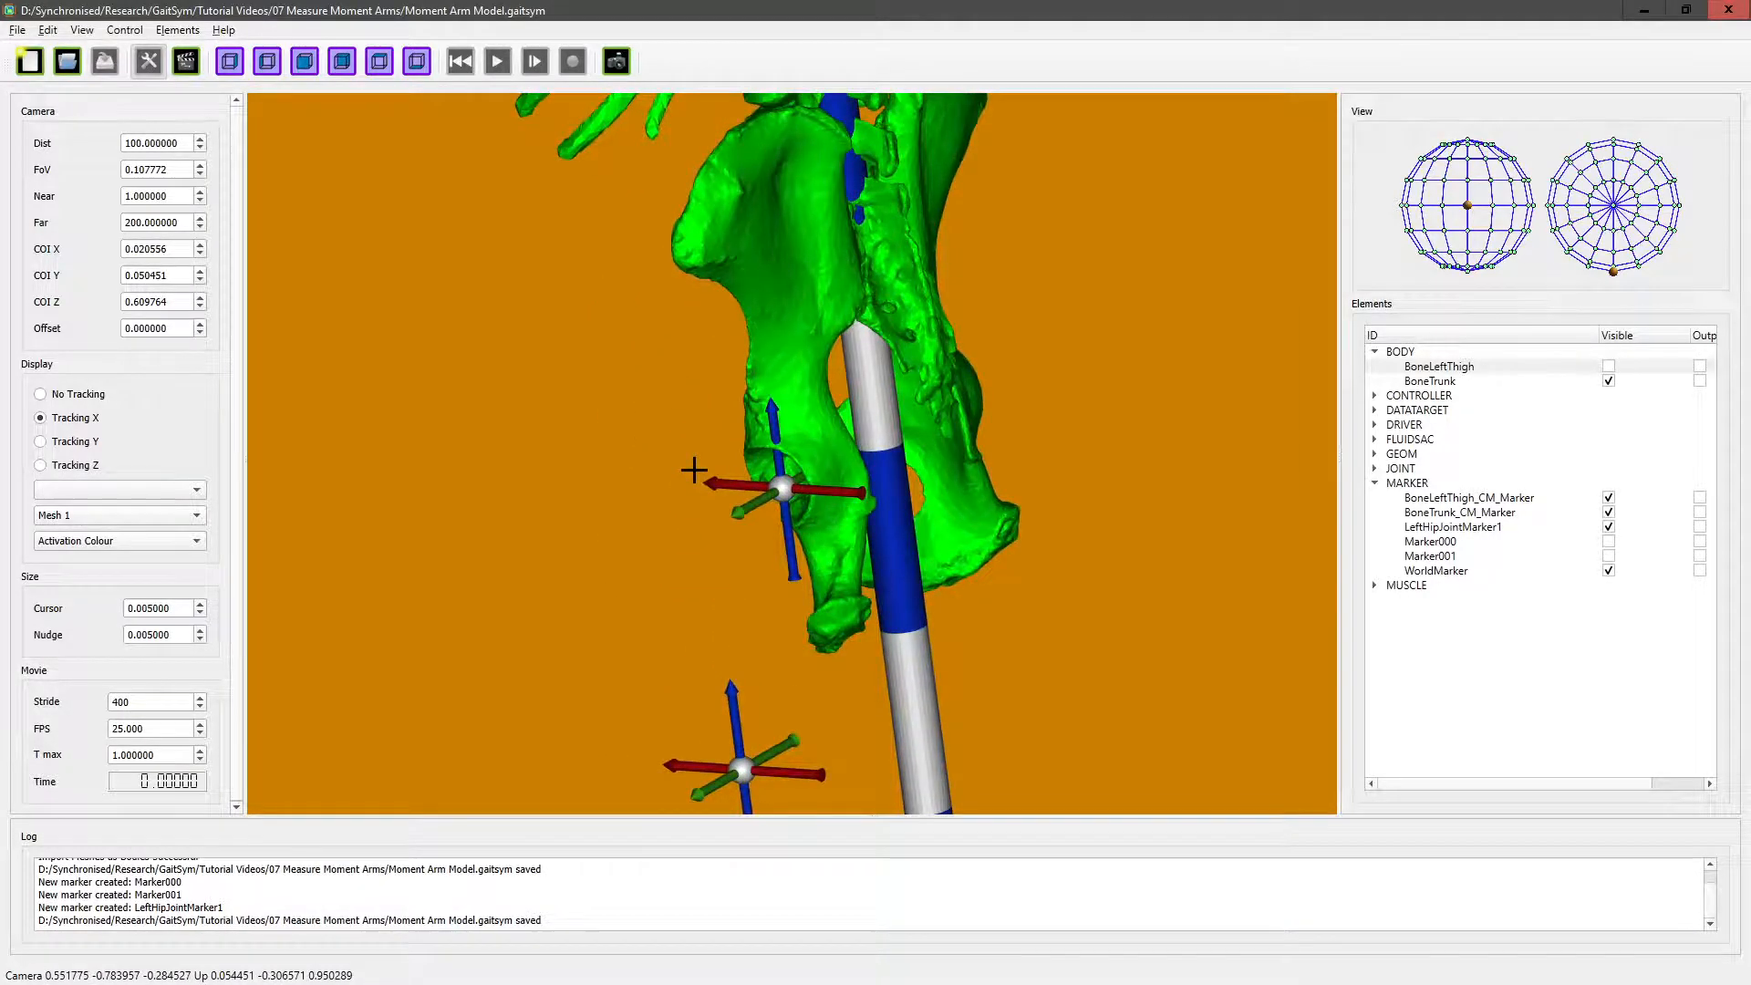
{"action": "mouse_move", "coordinate": [739, 484]}
{"action": "left_mouse_down"}
{"action": "mouse_move", "coordinate": [673, 520]}
{"action": "mouse_move", "coordinate": [925, 500]}
{"action": "mouse_move", "coordinate": [867, 484]}
{"action": "mouse_move", "coordinate": [472, 497]}
{"action": "mouse_move", "coordinate": [737, 475]}
{"action": "left_mouse_up"}
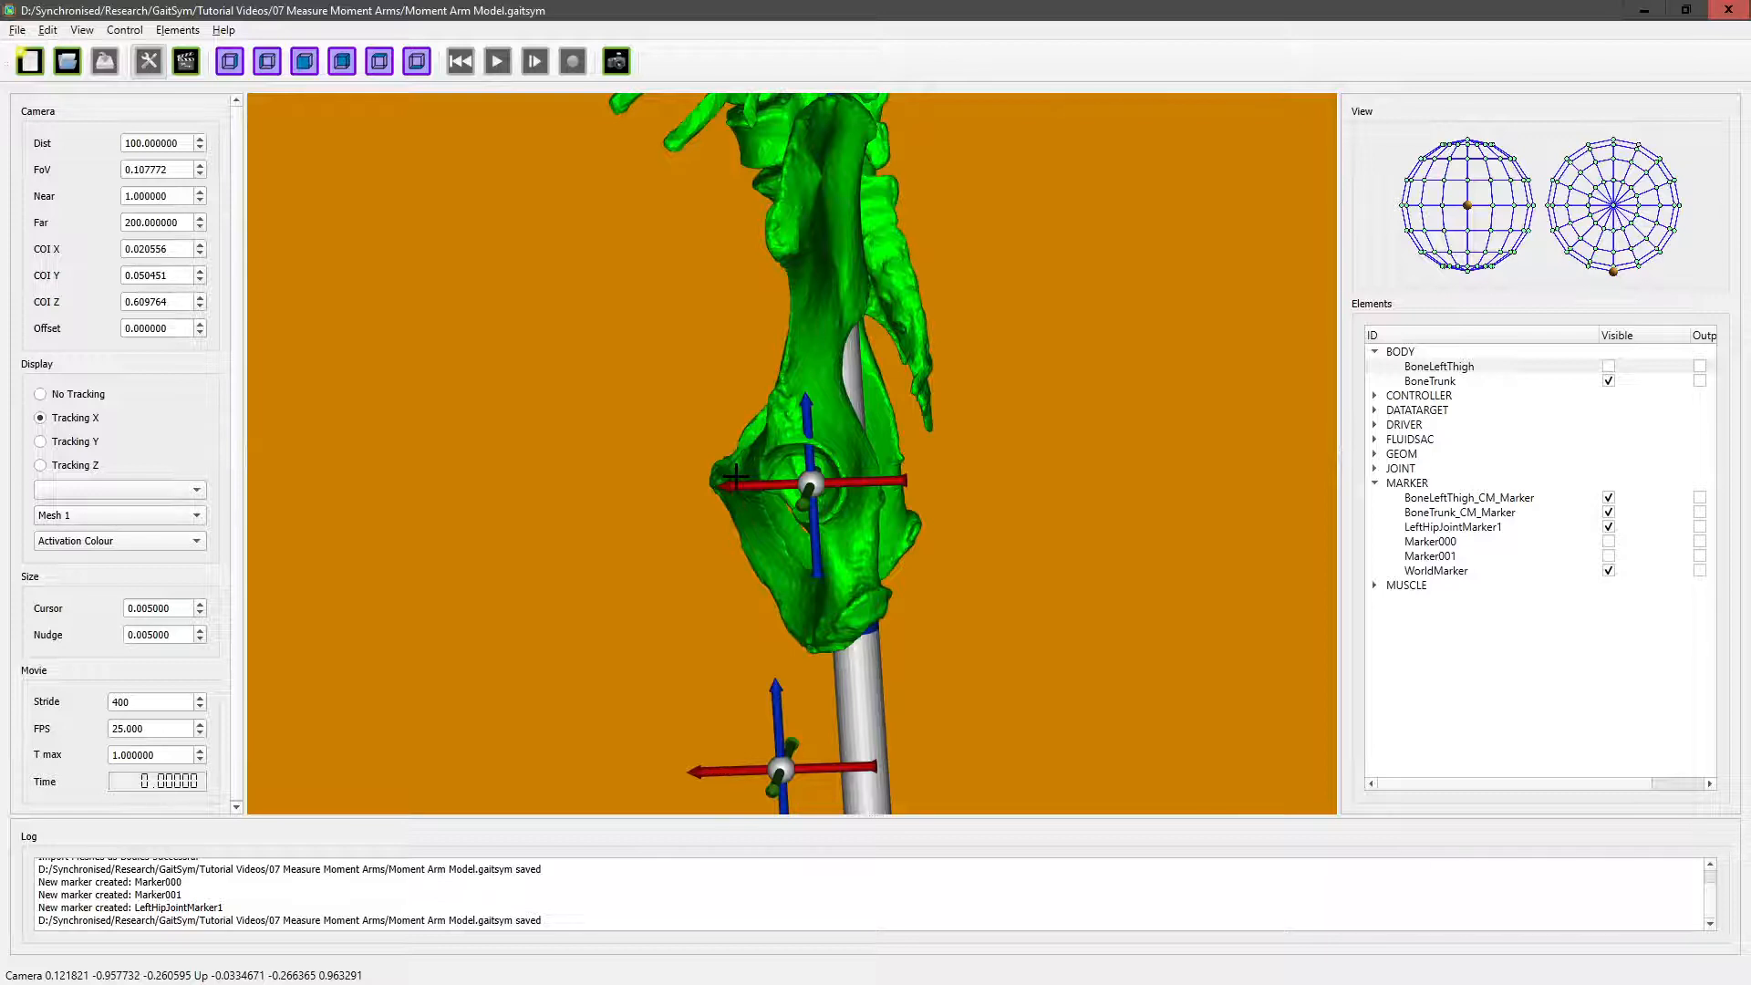
{"action": "left_click_drag", "start_coordinate": [786, 550], "coordinate": [869, 508]}
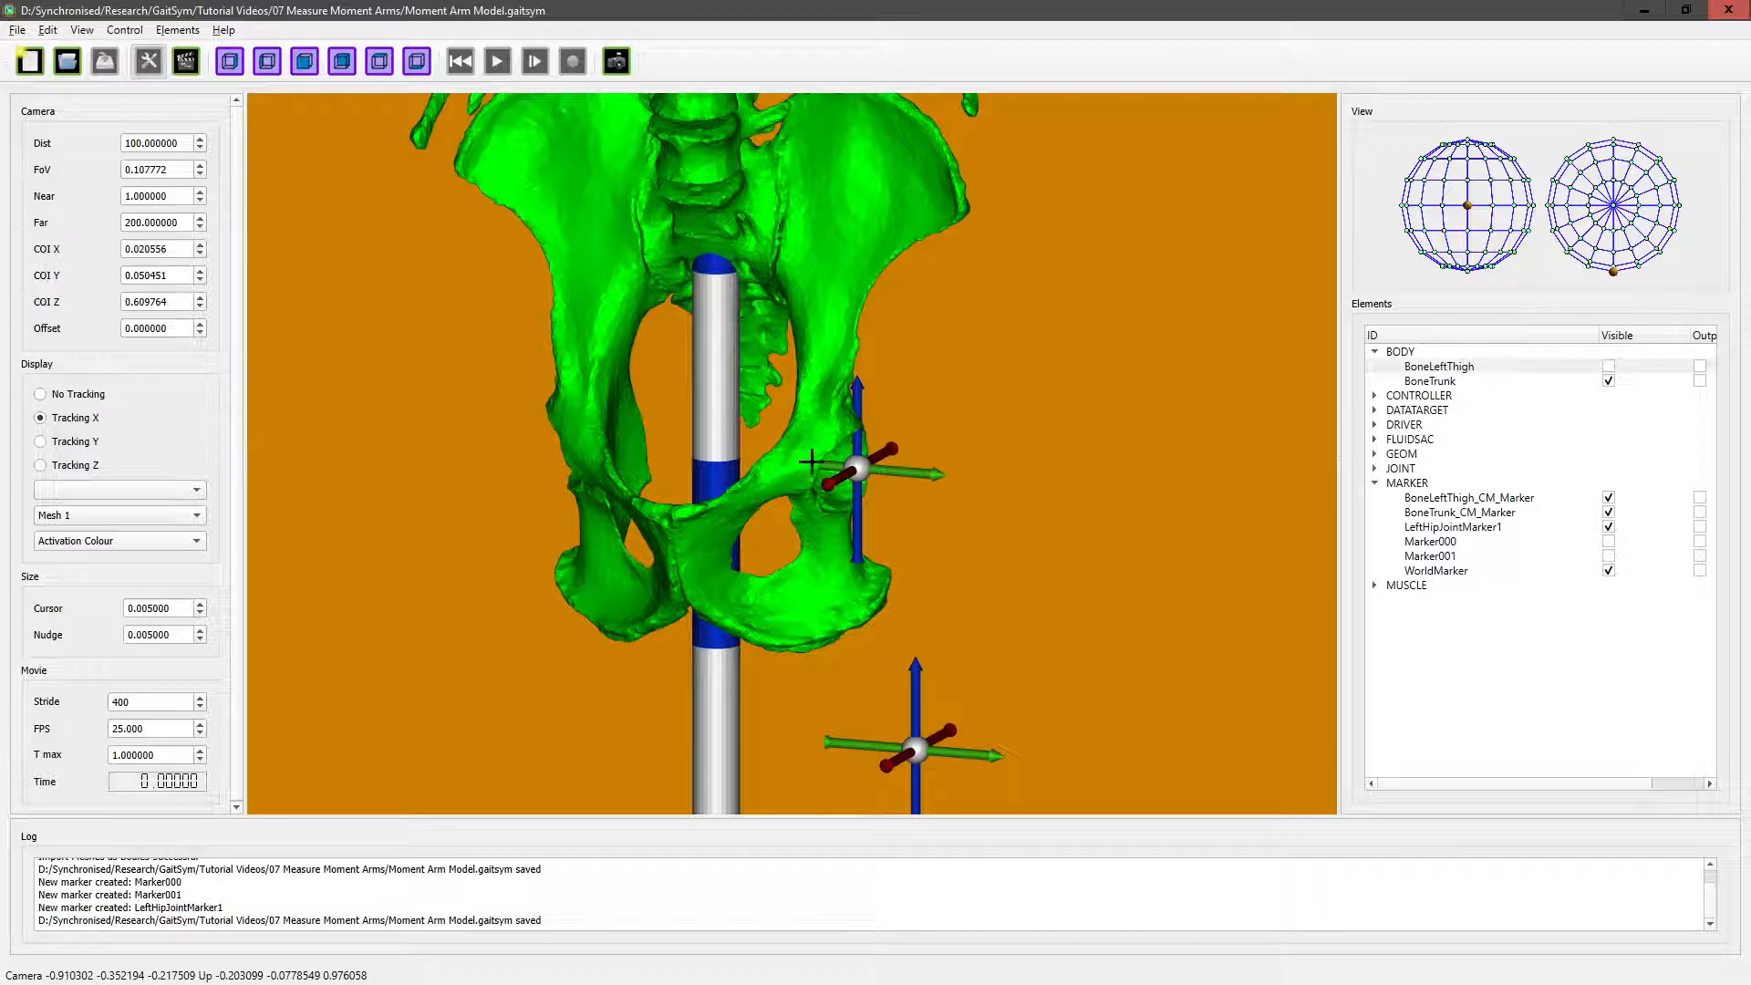
- Edit LeftHipJointMarker1 to rotate it 90 degrees about Z, keeping its position
{"action": "right_click", "coordinate": [860, 471]}
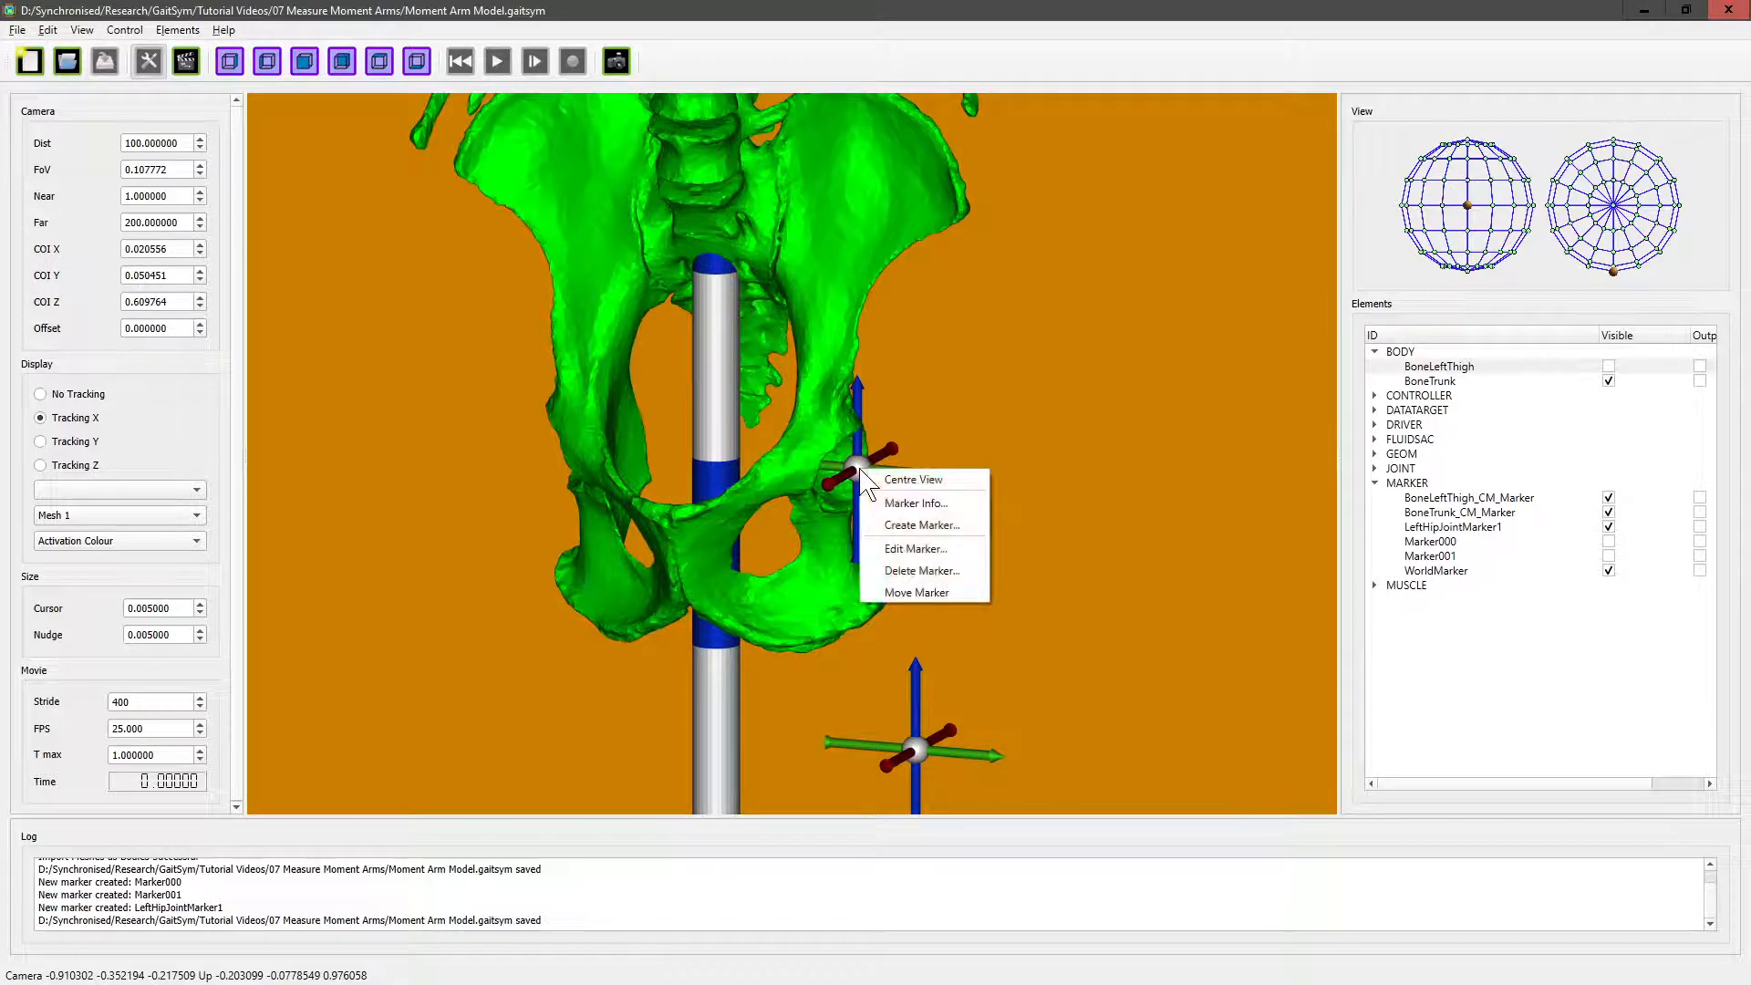
{"action": "left_click", "coordinate": [921, 549]}
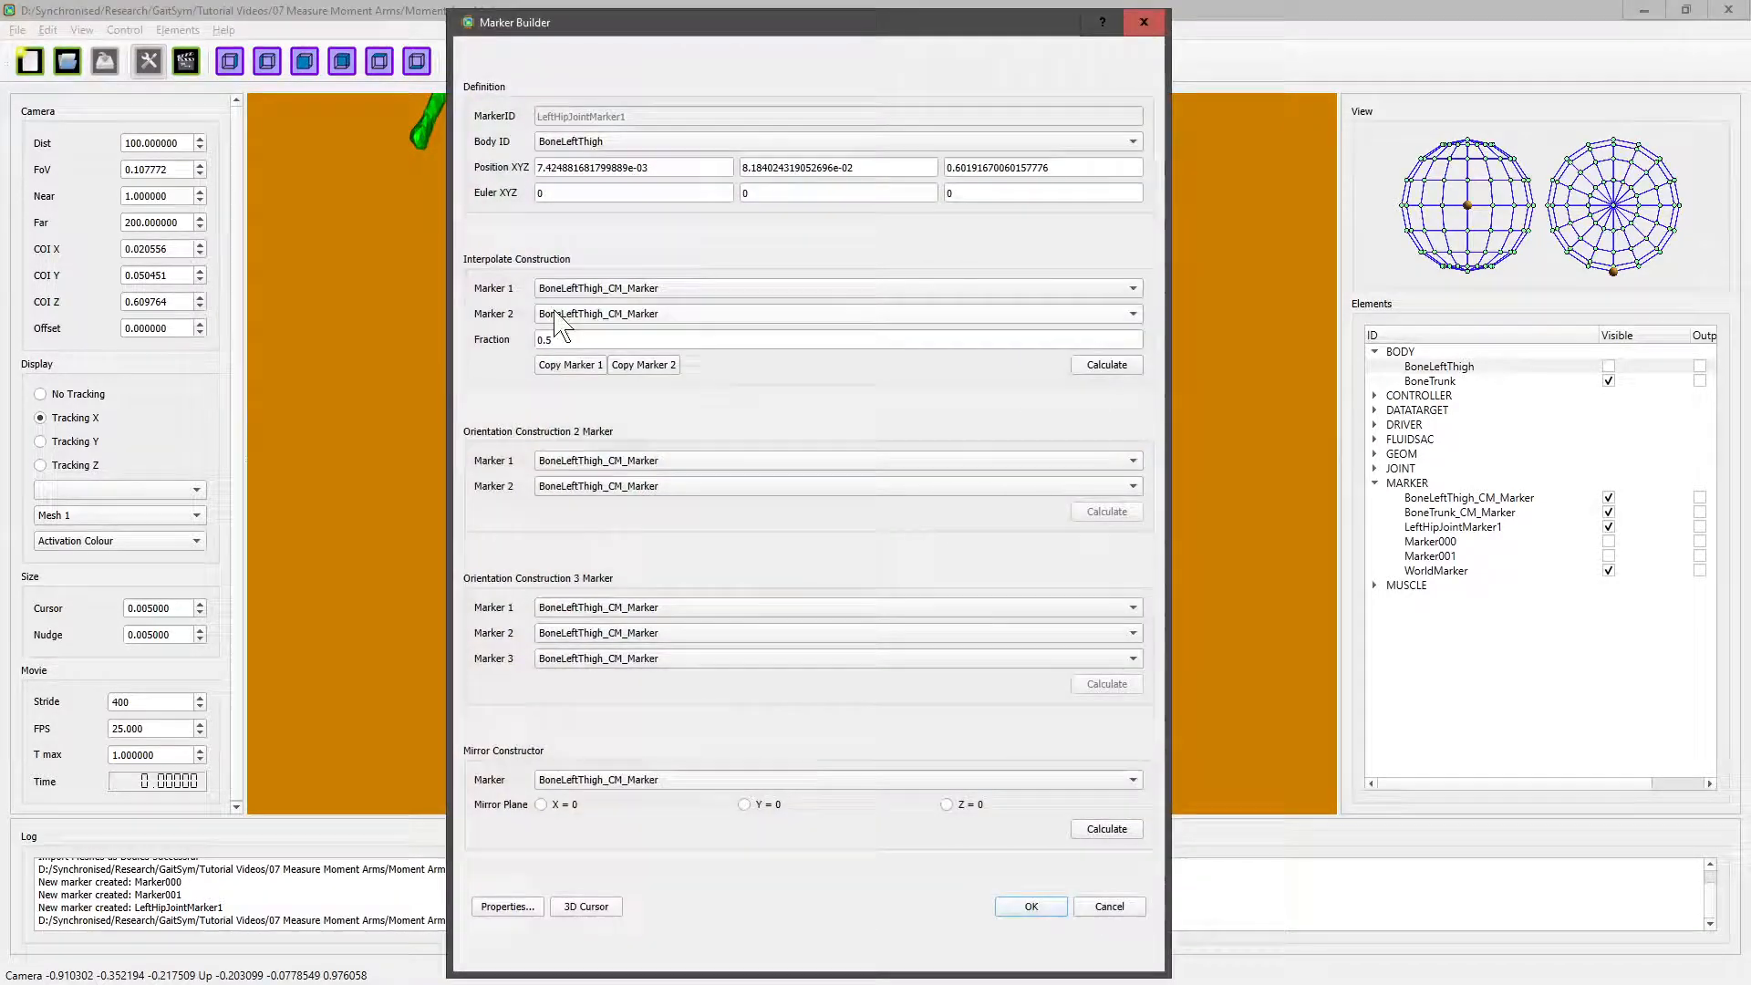
{"action": "mouse_move", "coordinate": [704, 27]}
{"action": "left_mouse_down"}
{"action": "mouse_move", "coordinate": [828, 652]}
{"action": "mouse_move", "coordinate": [876, 556]}
{"action": "mouse_move", "coordinate": [866, 470]}
{"action": "mouse_move", "coordinate": [860, 587]}
{"action": "mouse_move", "coordinate": [707, 470]}
{"action": "mouse_move", "coordinate": [420, 128]}
{"action": "mouse_move", "coordinate": [313, 68]}
{"action": "mouse_move", "coordinate": [551, 32]}
{"action": "left_mouse_up"}
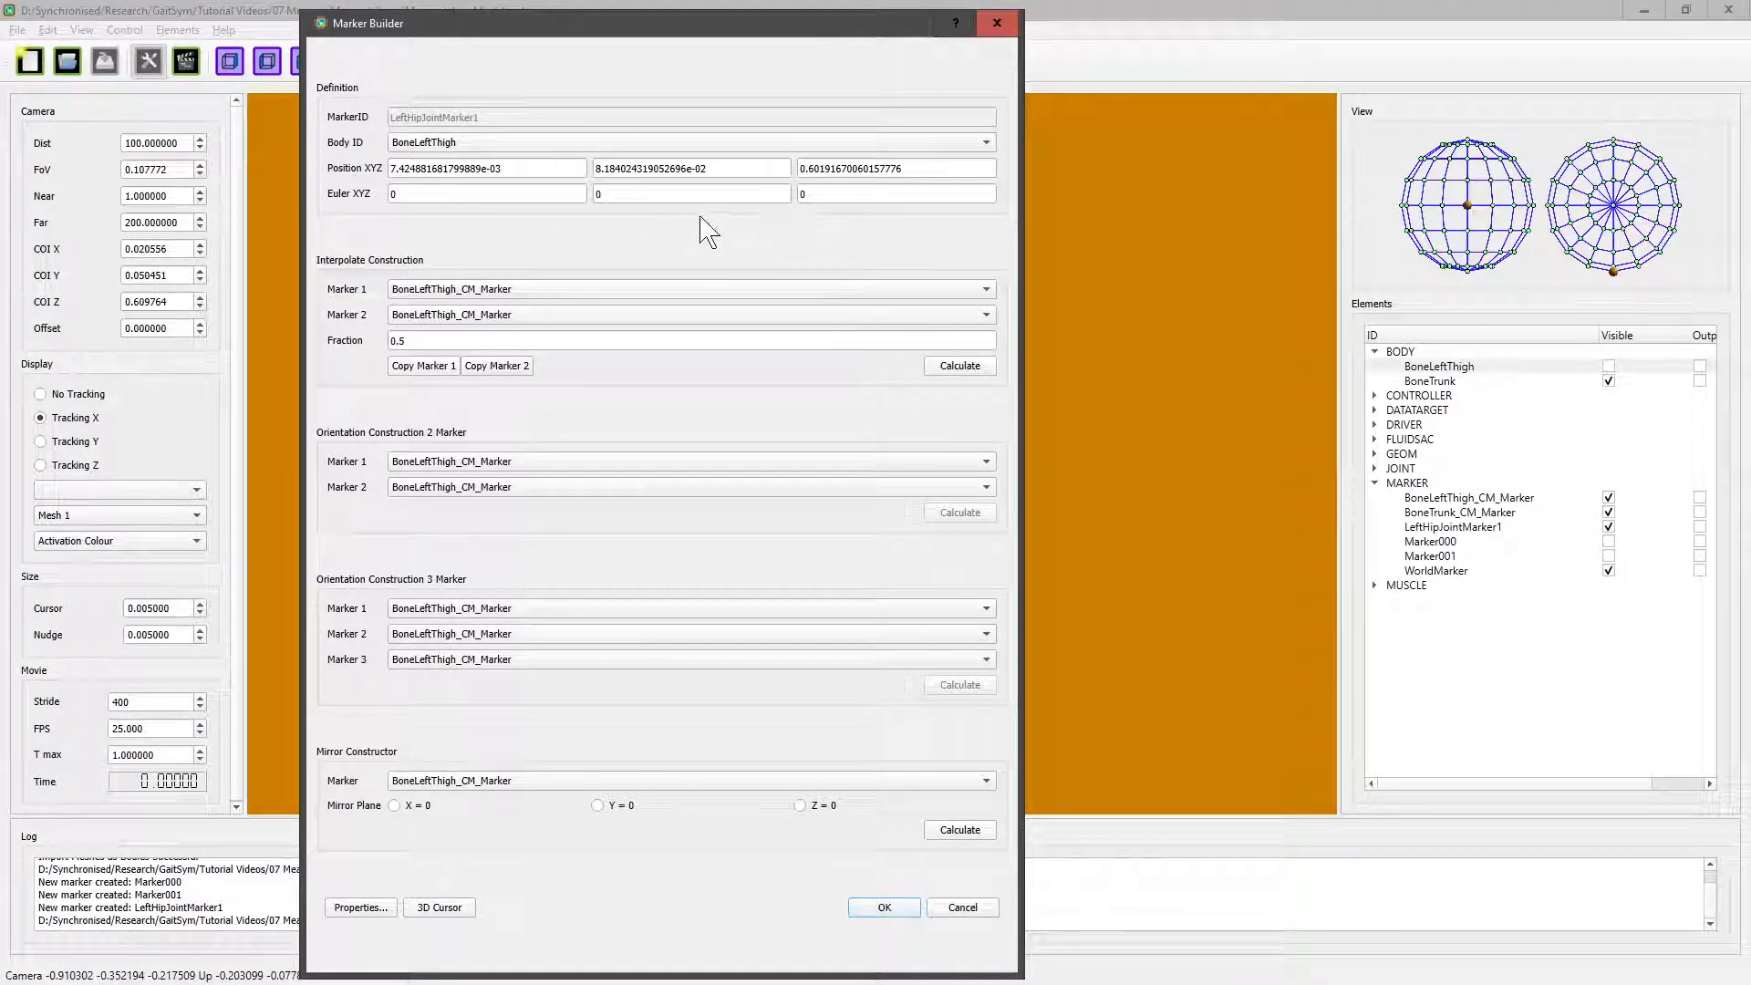
{"action": "double_click", "coordinate": [803, 193]}
{"action": "type", "text": "90"}
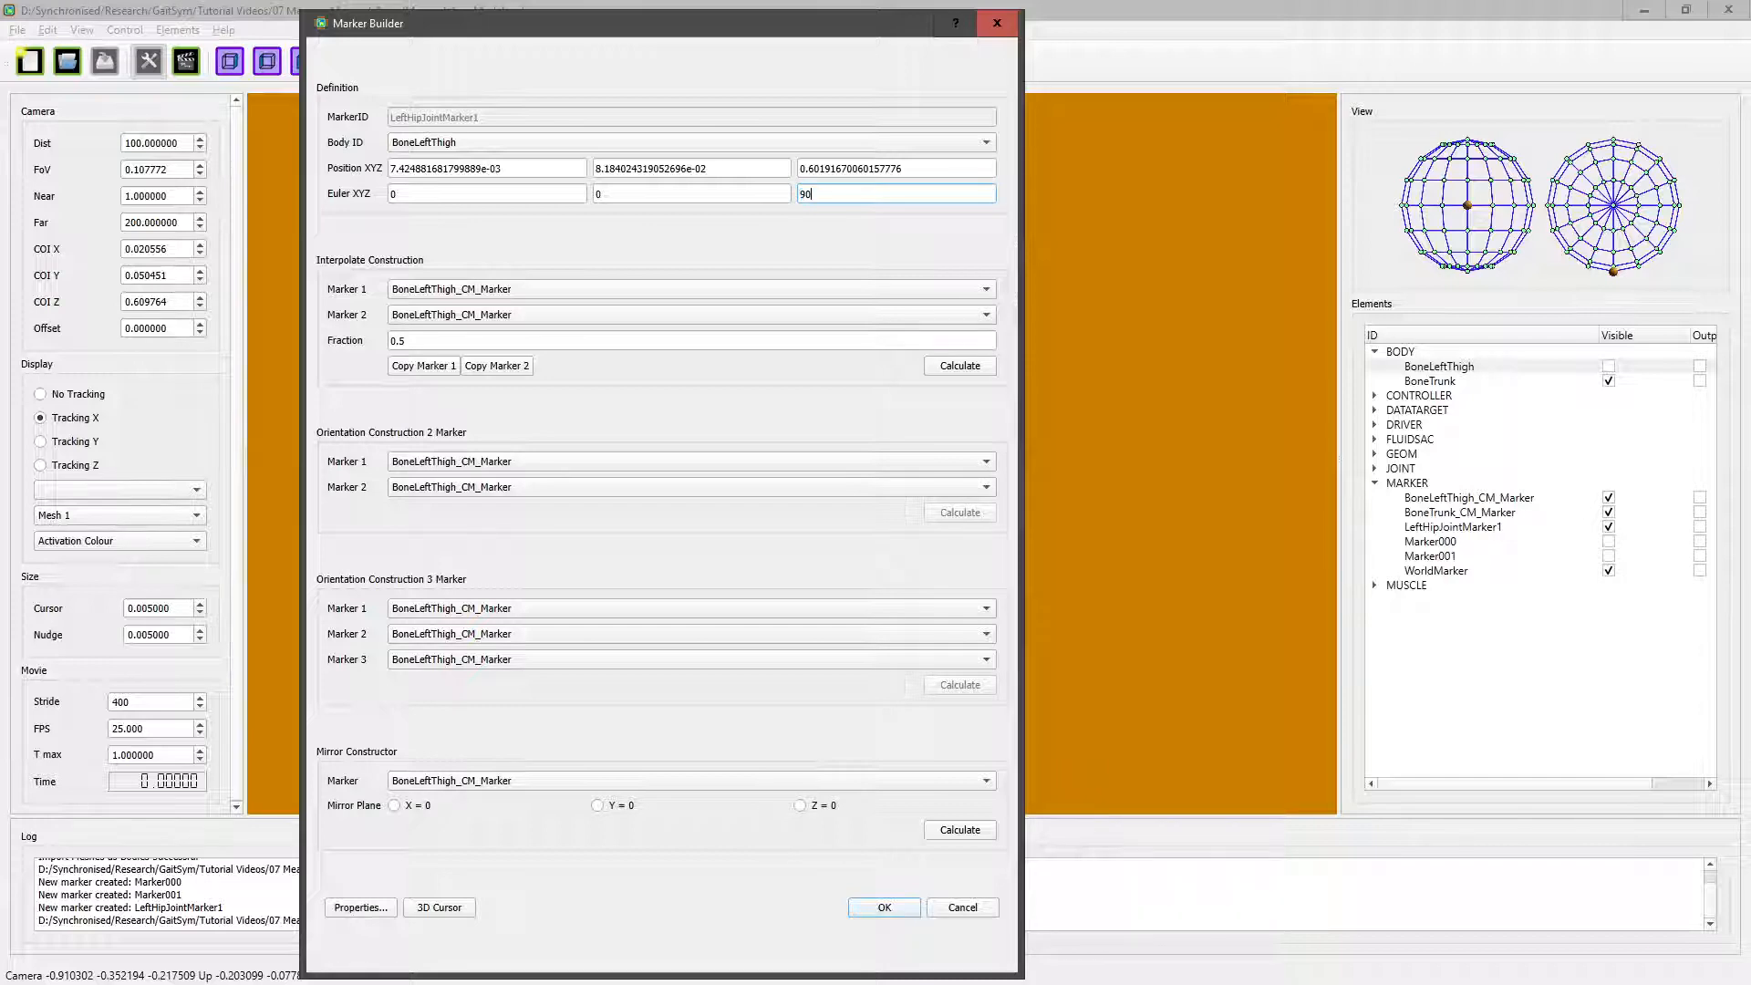
{"action": "left_click", "coordinate": [889, 908]}
- Start a new marker on the World body and copy the position and orientation of LeftHipJointMarker1 into it
{"action": "left_click_drag", "start_coordinate": [750, 514], "coordinate": [907, 498]}
{"action": "left_click_drag", "start_coordinate": [799, 535], "coordinate": [666, 550]}
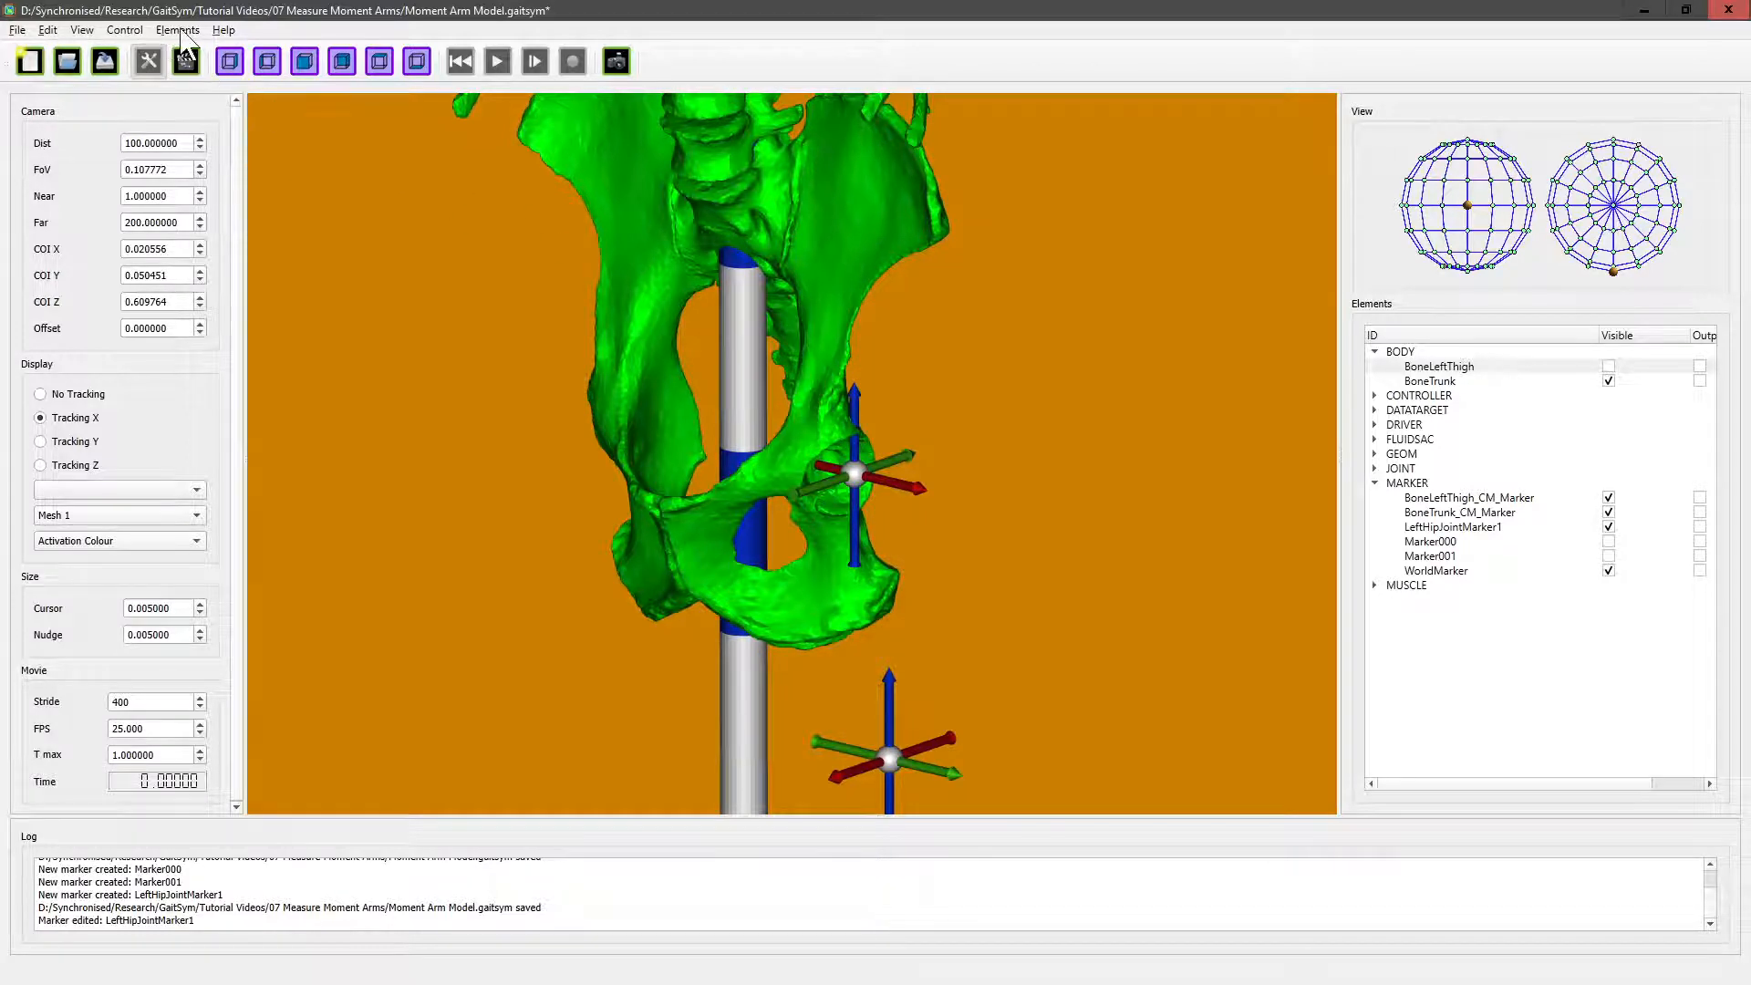
{"action": "left_click", "coordinate": [121, 32]}
{"action": "mouse_move", "coordinate": [176, 30]}
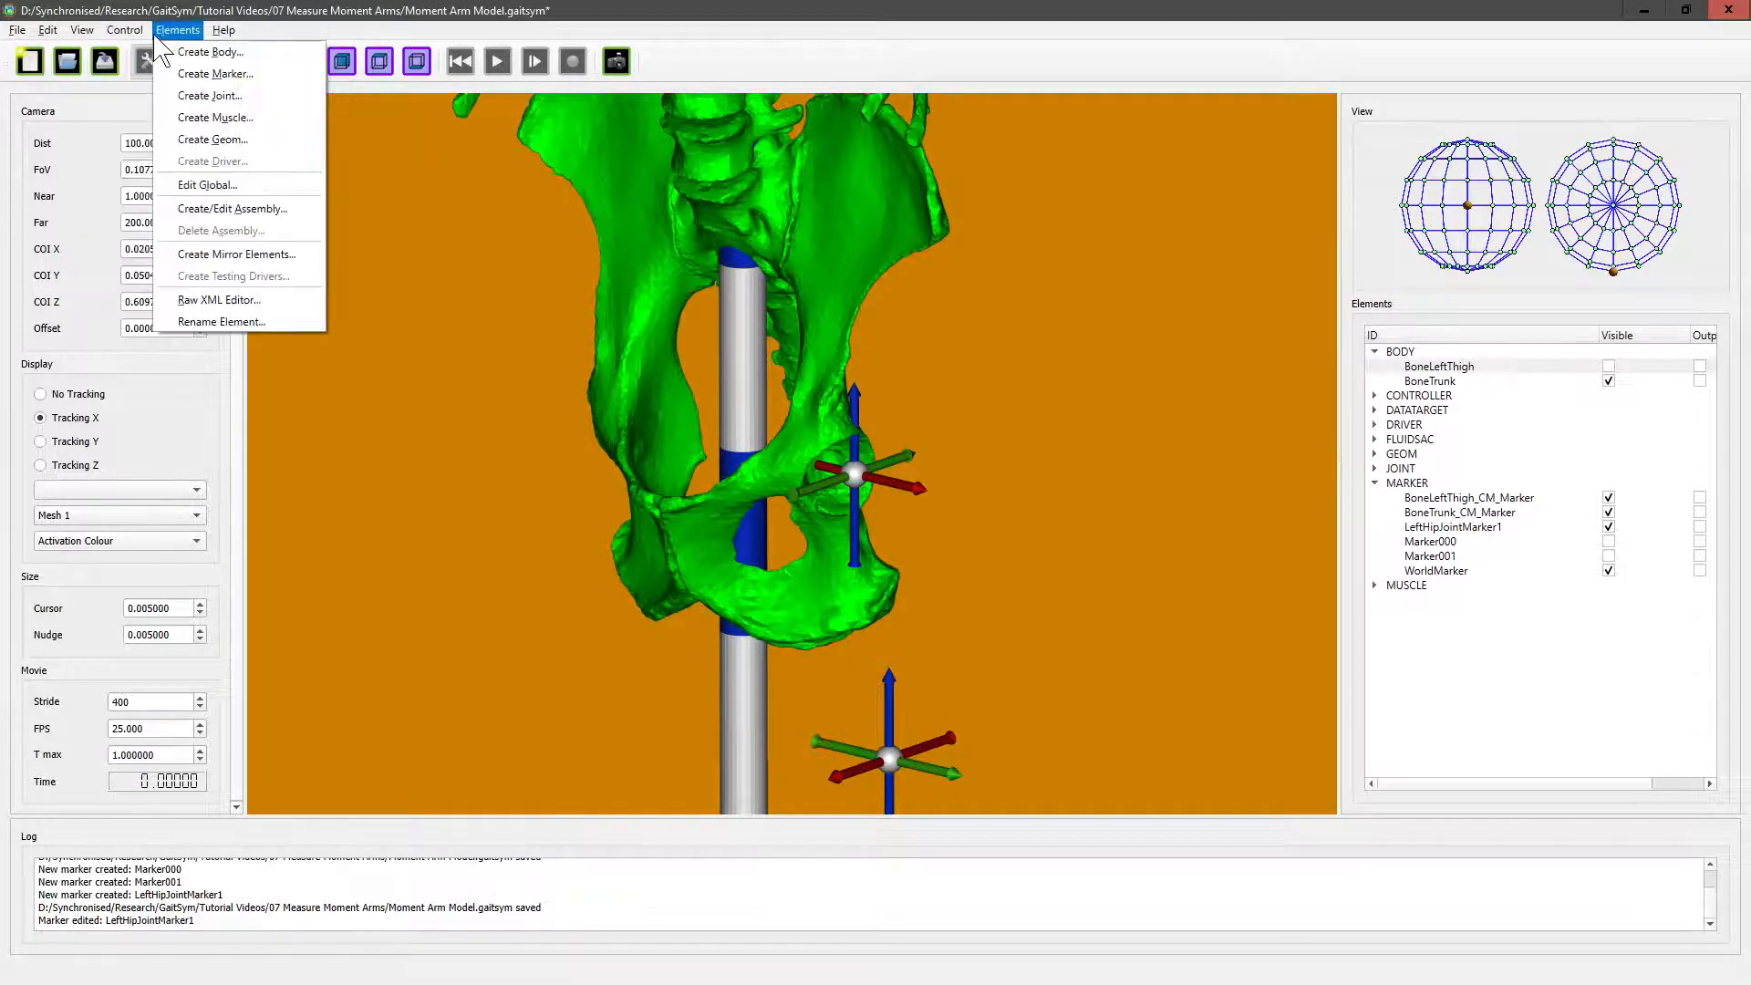
{"action": "left_click", "coordinate": [195, 75]}
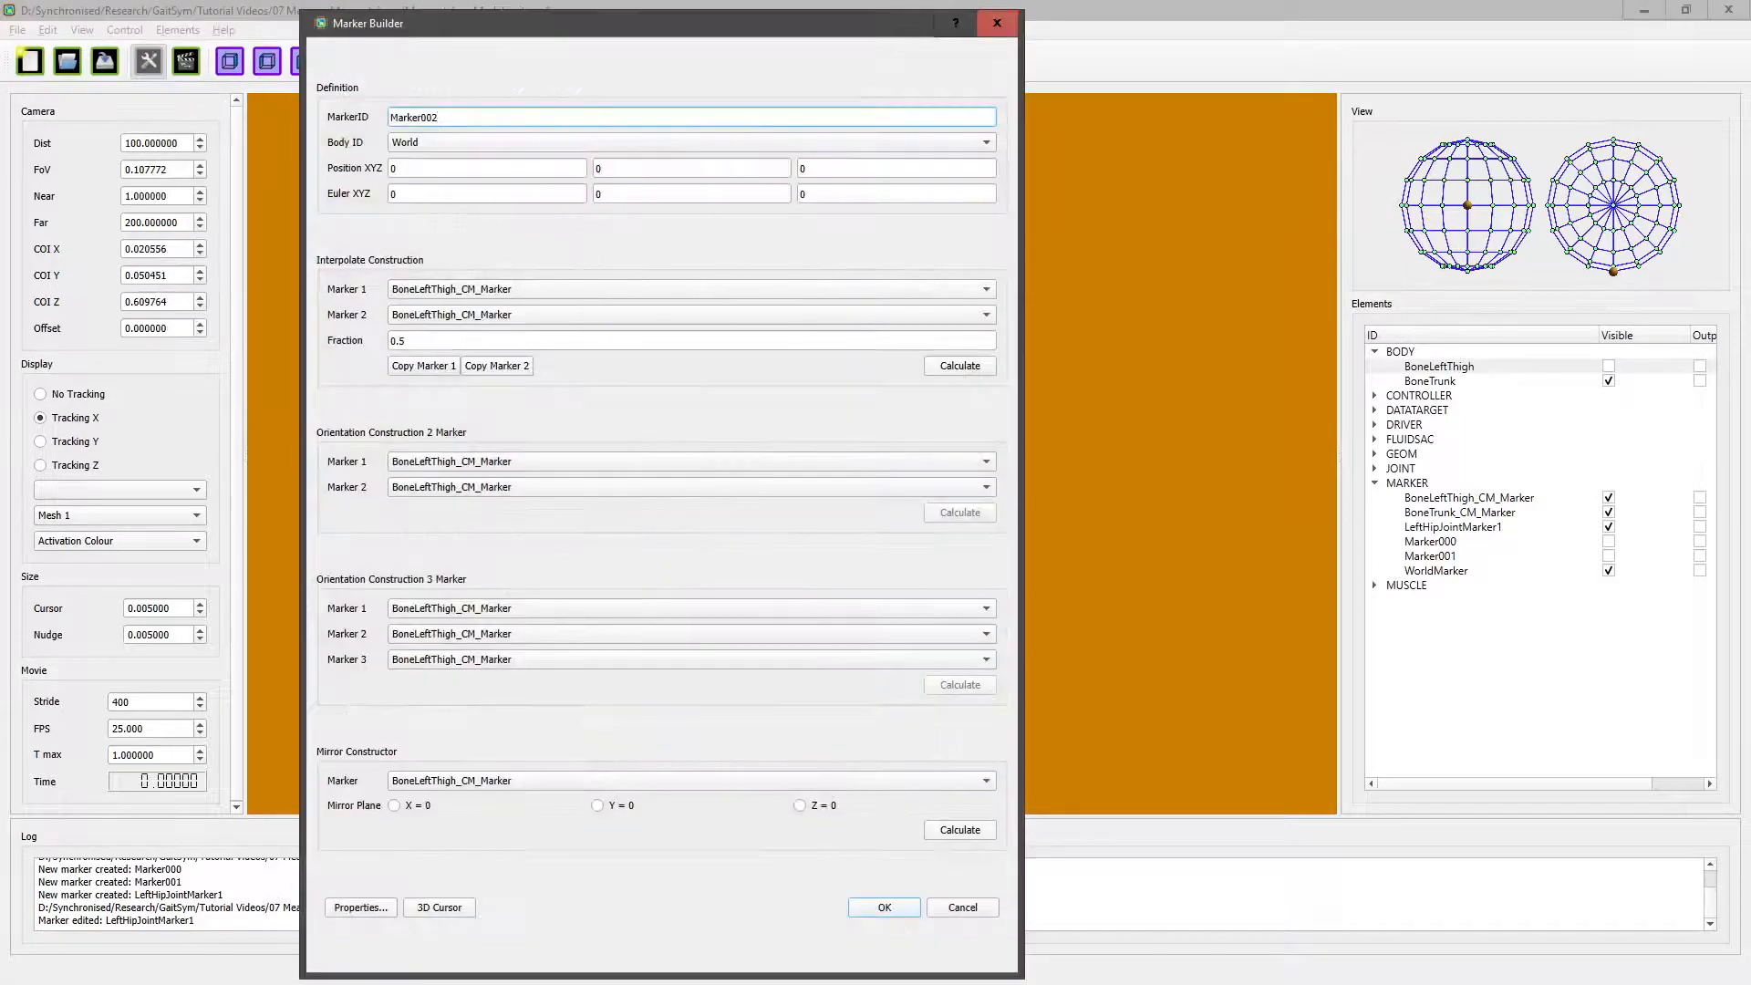
{"action": "left_click", "coordinate": [530, 290]}
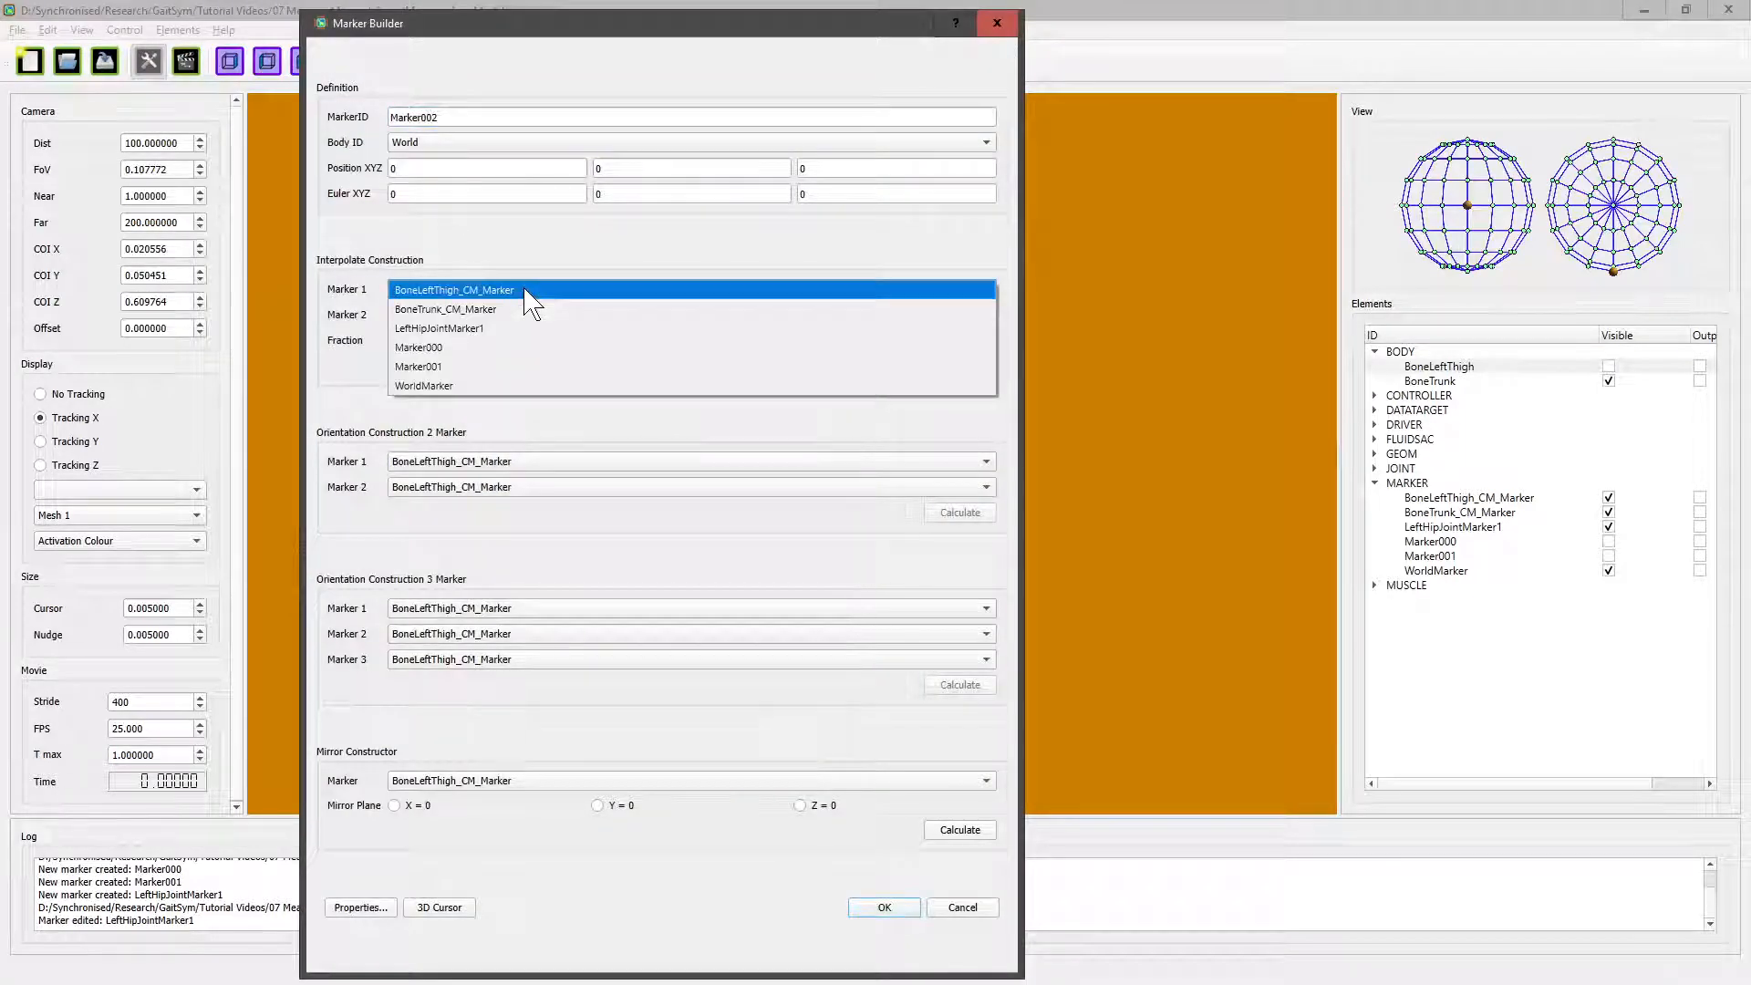
{"action": "left_click", "coordinate": [488, 333]}
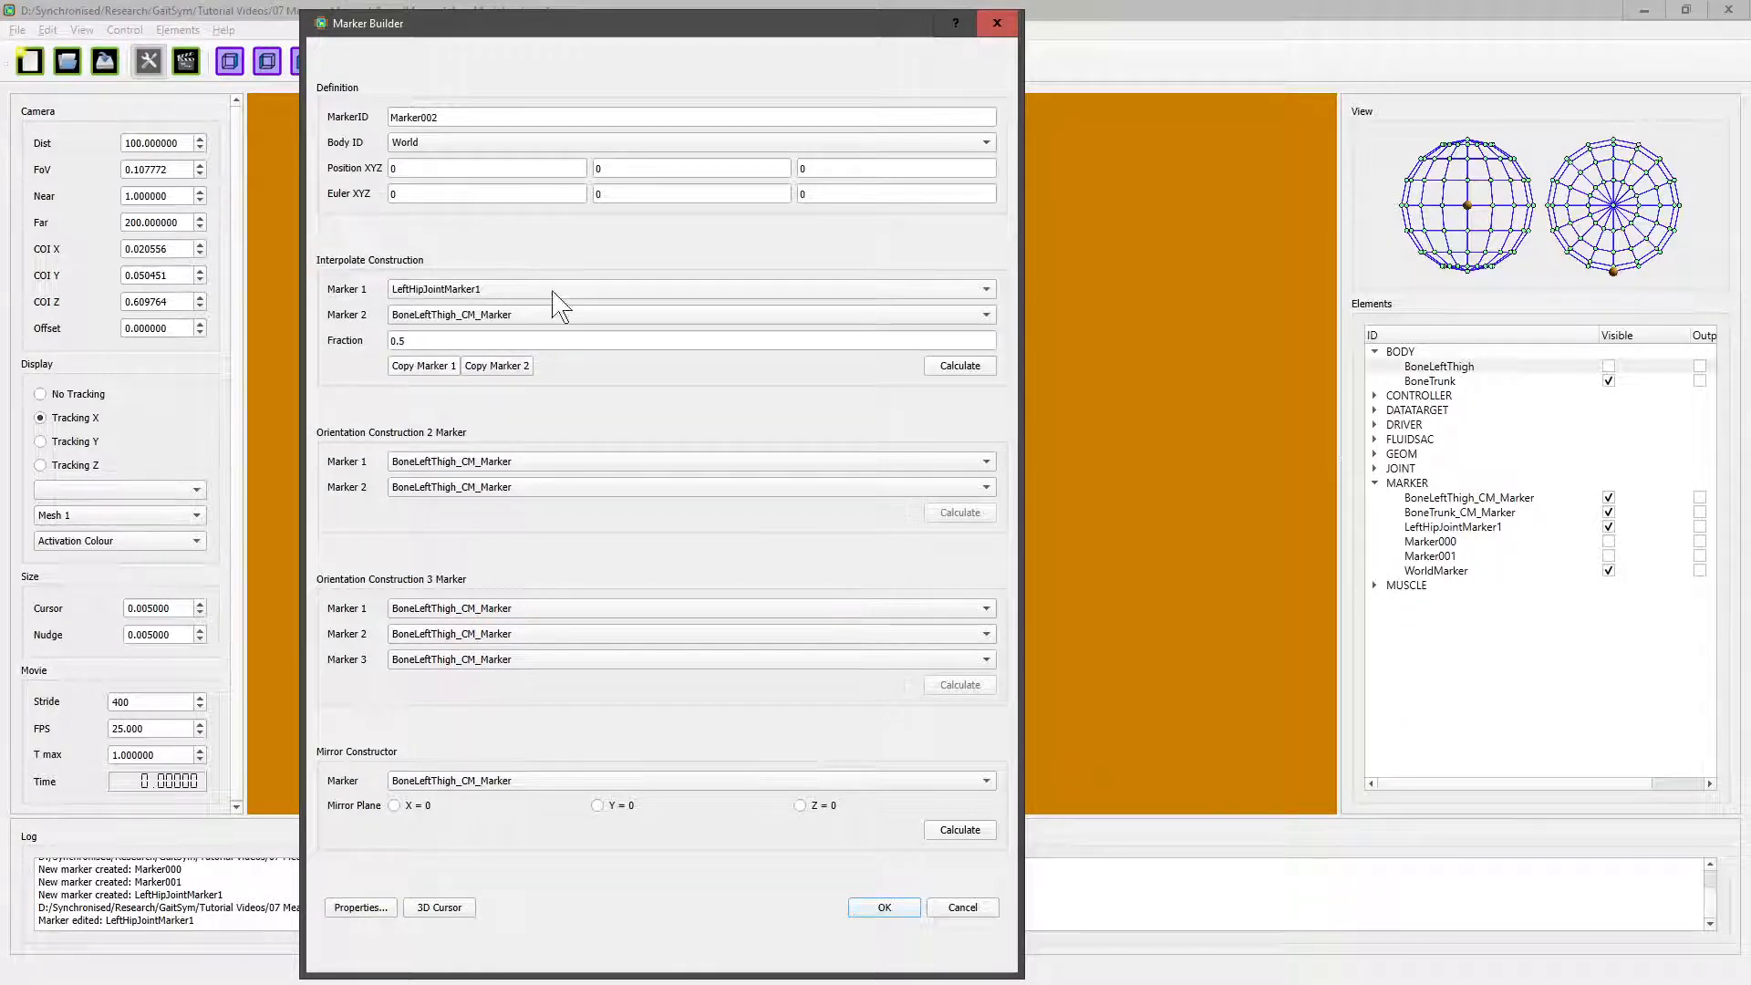
{"action": "left_click", "coordinate": [431, 368]}
- Give the new marker the ID LeftHipJointMarker2 and create it
{"action": "left_click_drag", "start_coordinate": [442, 117], "coordinate": [315, 118]}
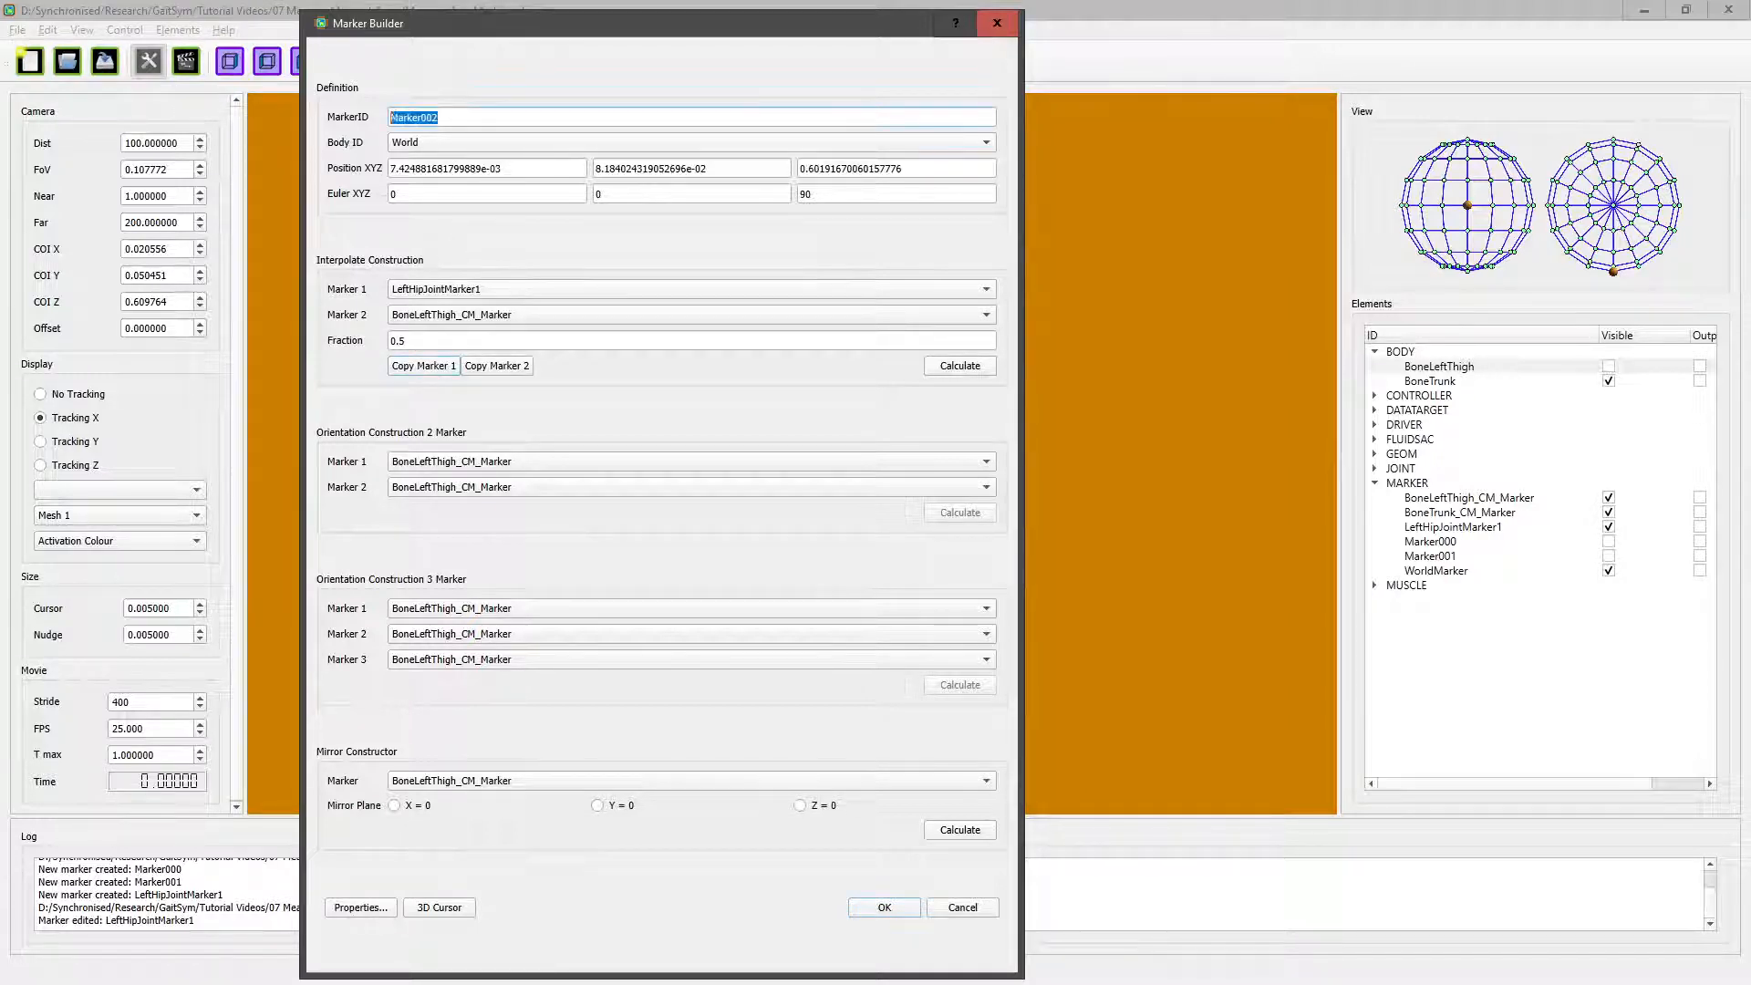
{"action": "type", "text": "Left"}
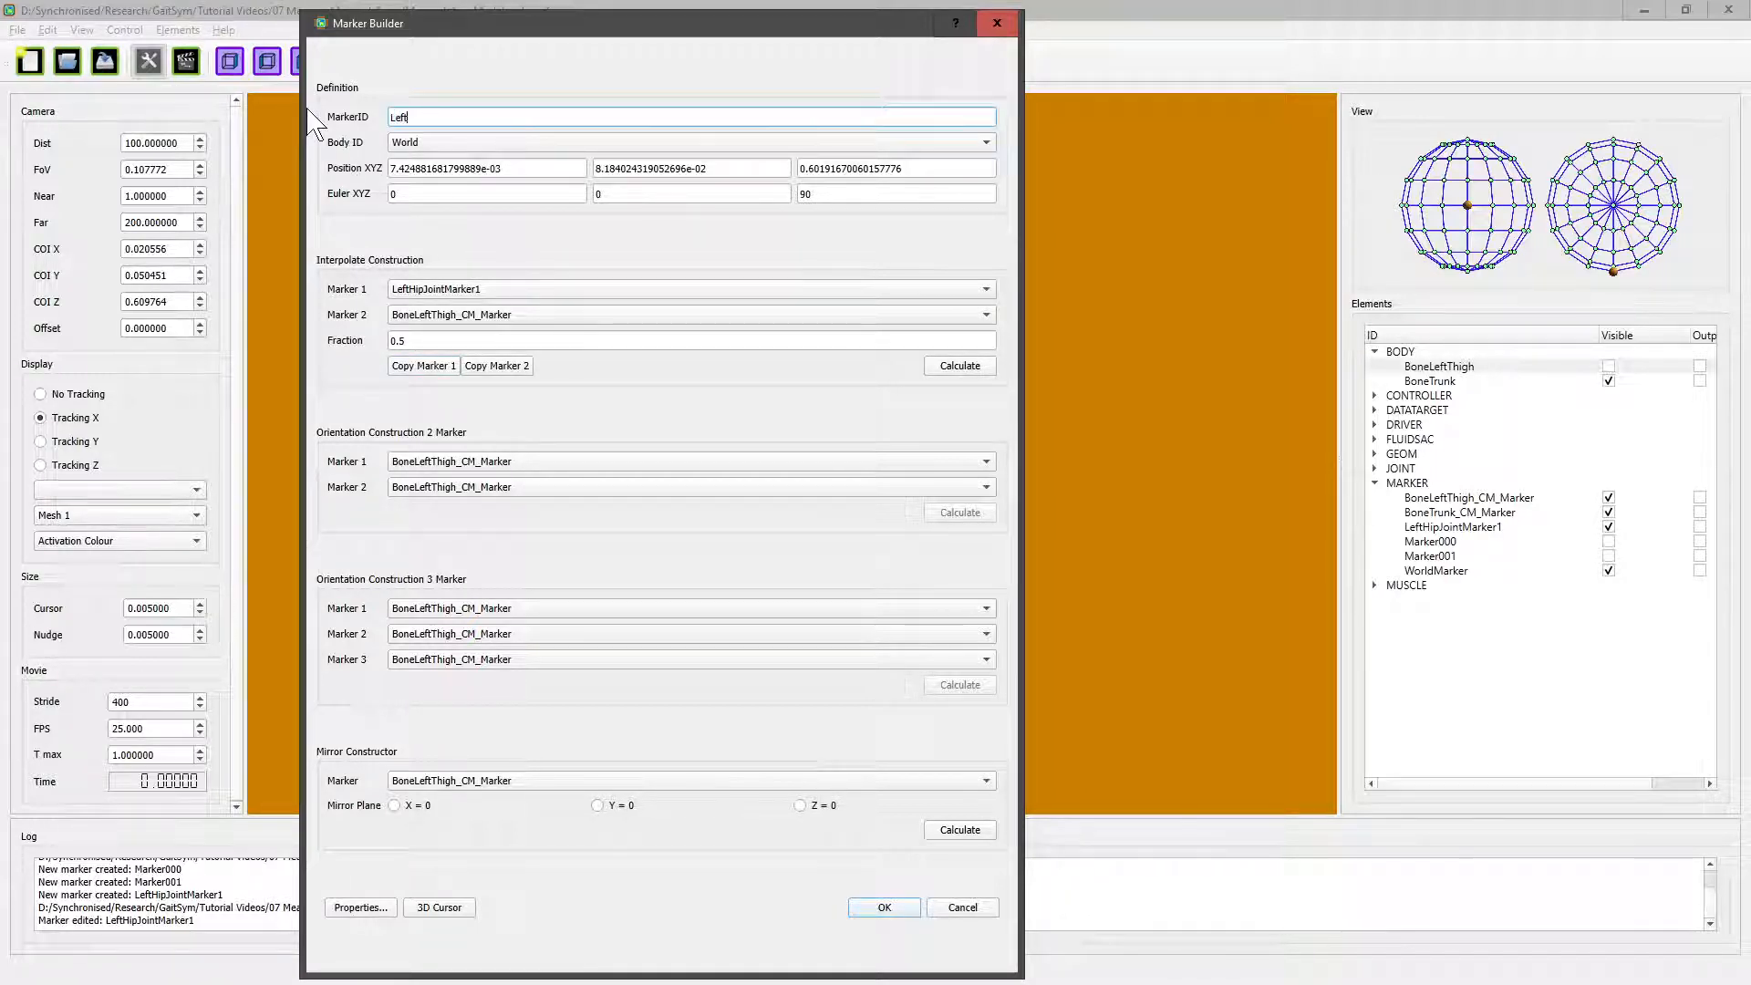
{"action": "type", "text": "HipJointMarker2"}
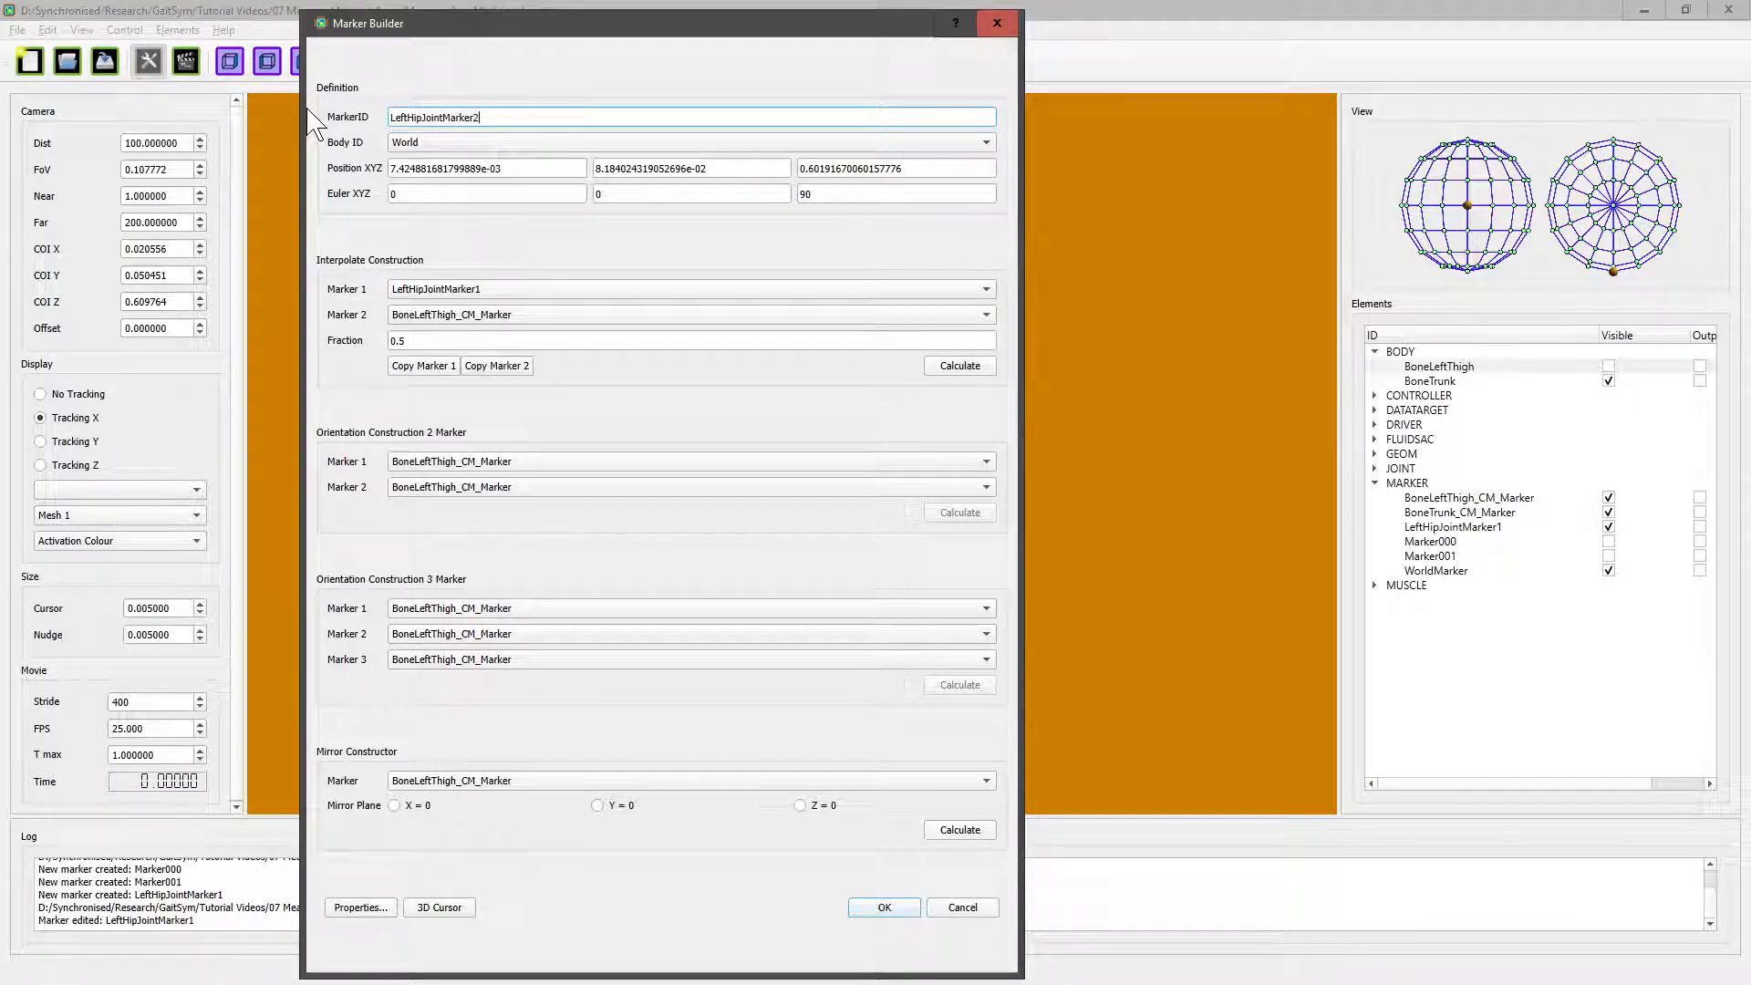
{"action": "left_click", "coordinate": [884, 908]}
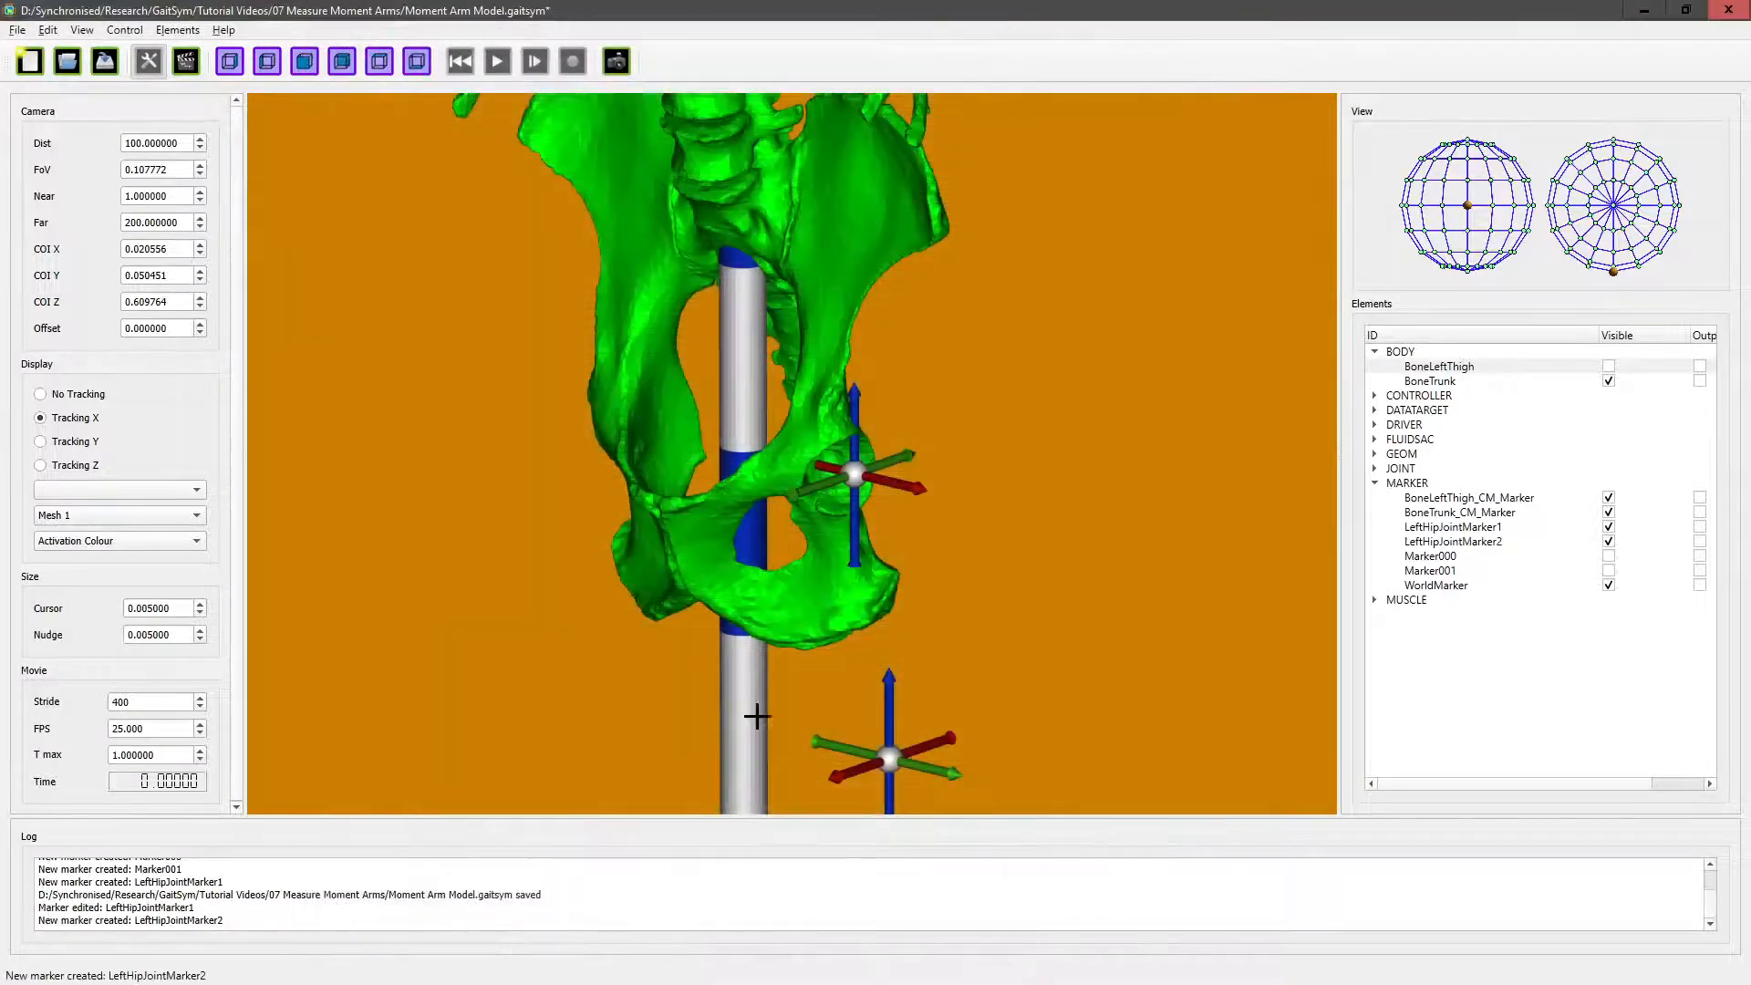
- Toggle the visibility of LeftHipJointMarker1 and LeftHipJointMarker2 off and on to check whether they coincide
{"action": "left_click_drag", "start_coordinate": [523, 446], "coordinate": [597, 440]}
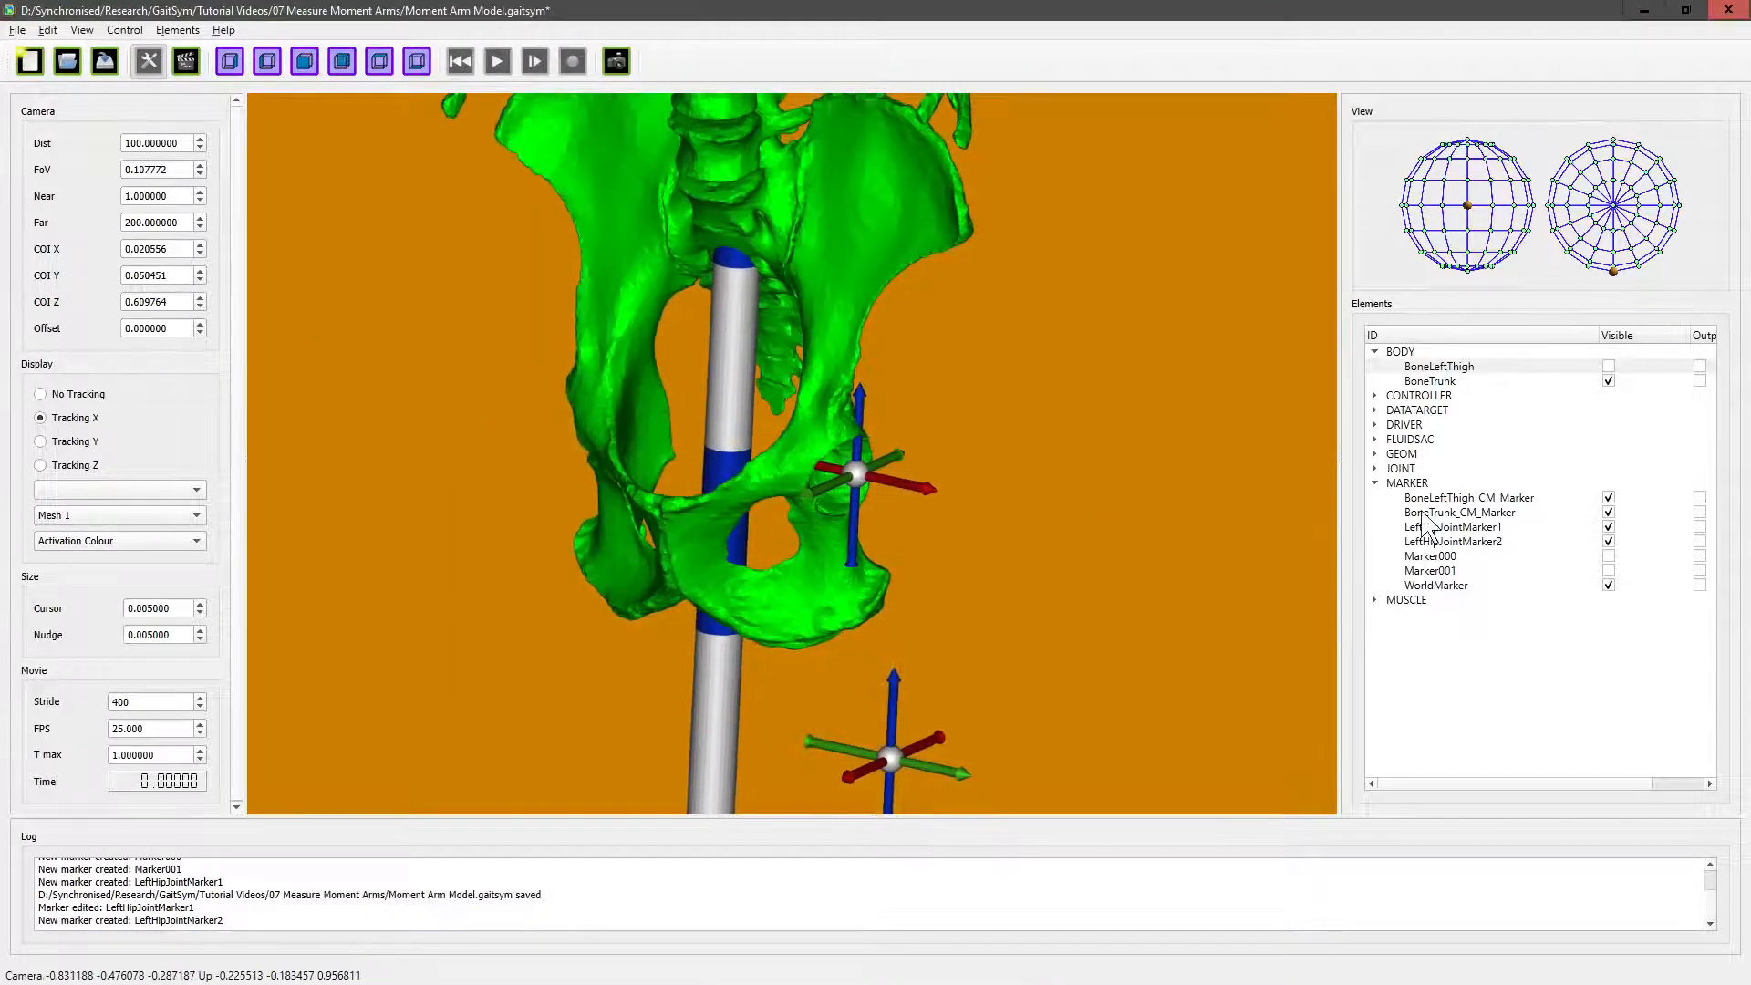
{"action": "left_click", "coordinate": [1609, 526]}
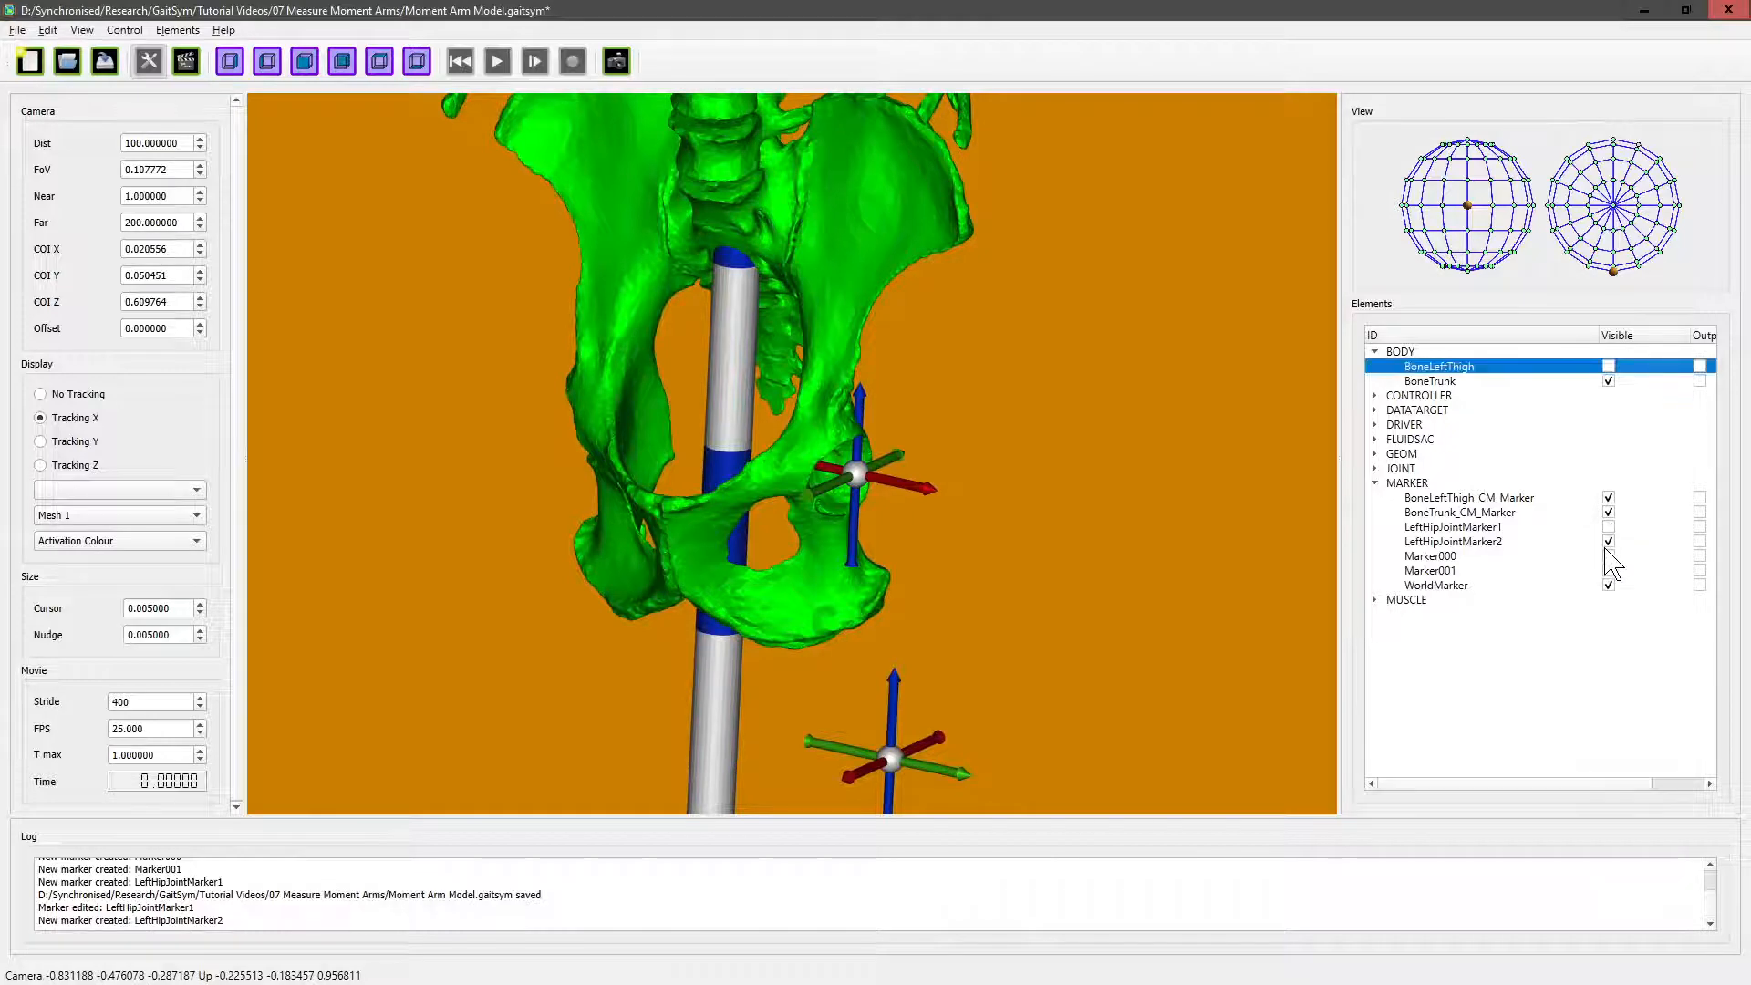
{"action": "left_click", "coordinate": [1608, 545]}
{"action": "left_click", "coordinate": [1608, 544]}
{"action": "left_click", "coordinate": [1609, 530]}
{"action": "left_click_drag", "start_coordinate": [798, 552], "coordinate": [508, 594]}
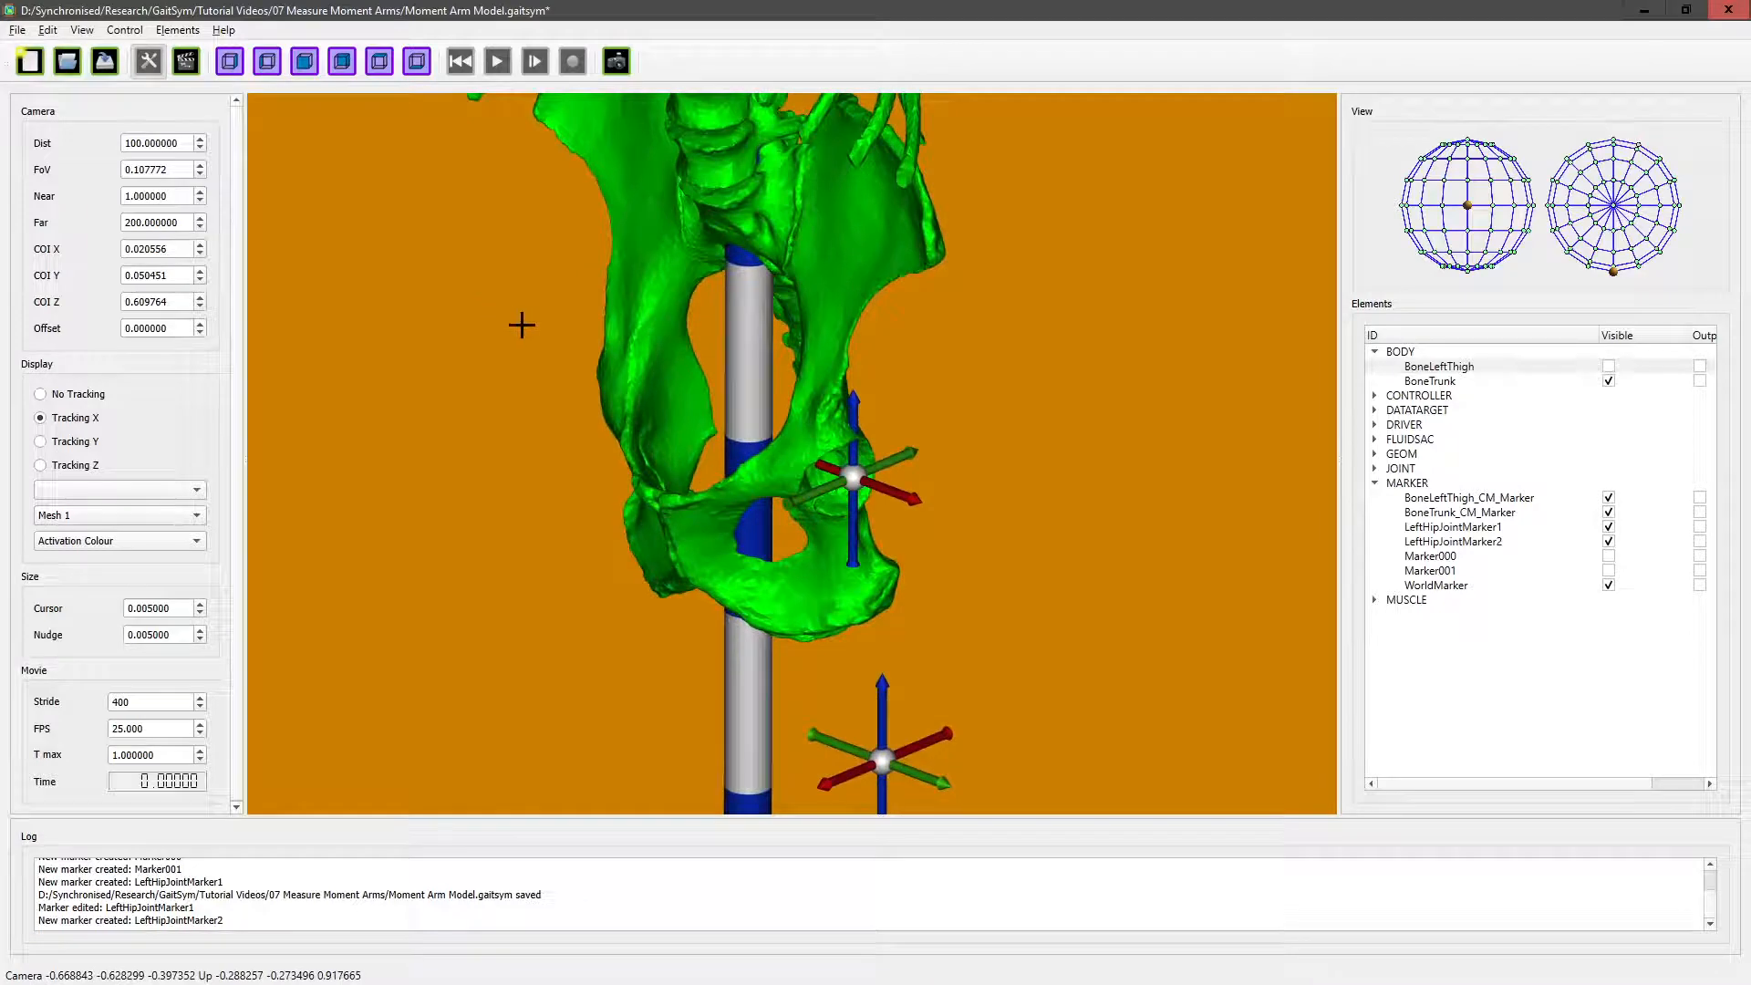
- Start a new joint with the ID LeftHipJoint, using LeftHipJointMarker1 as Marker 1 and LeftHipJointMarker2 as Marker 2
{"action": "left_click", "coordinate": [177, 30]}
{"action": "left_click", "coordinate": [233, 97]}
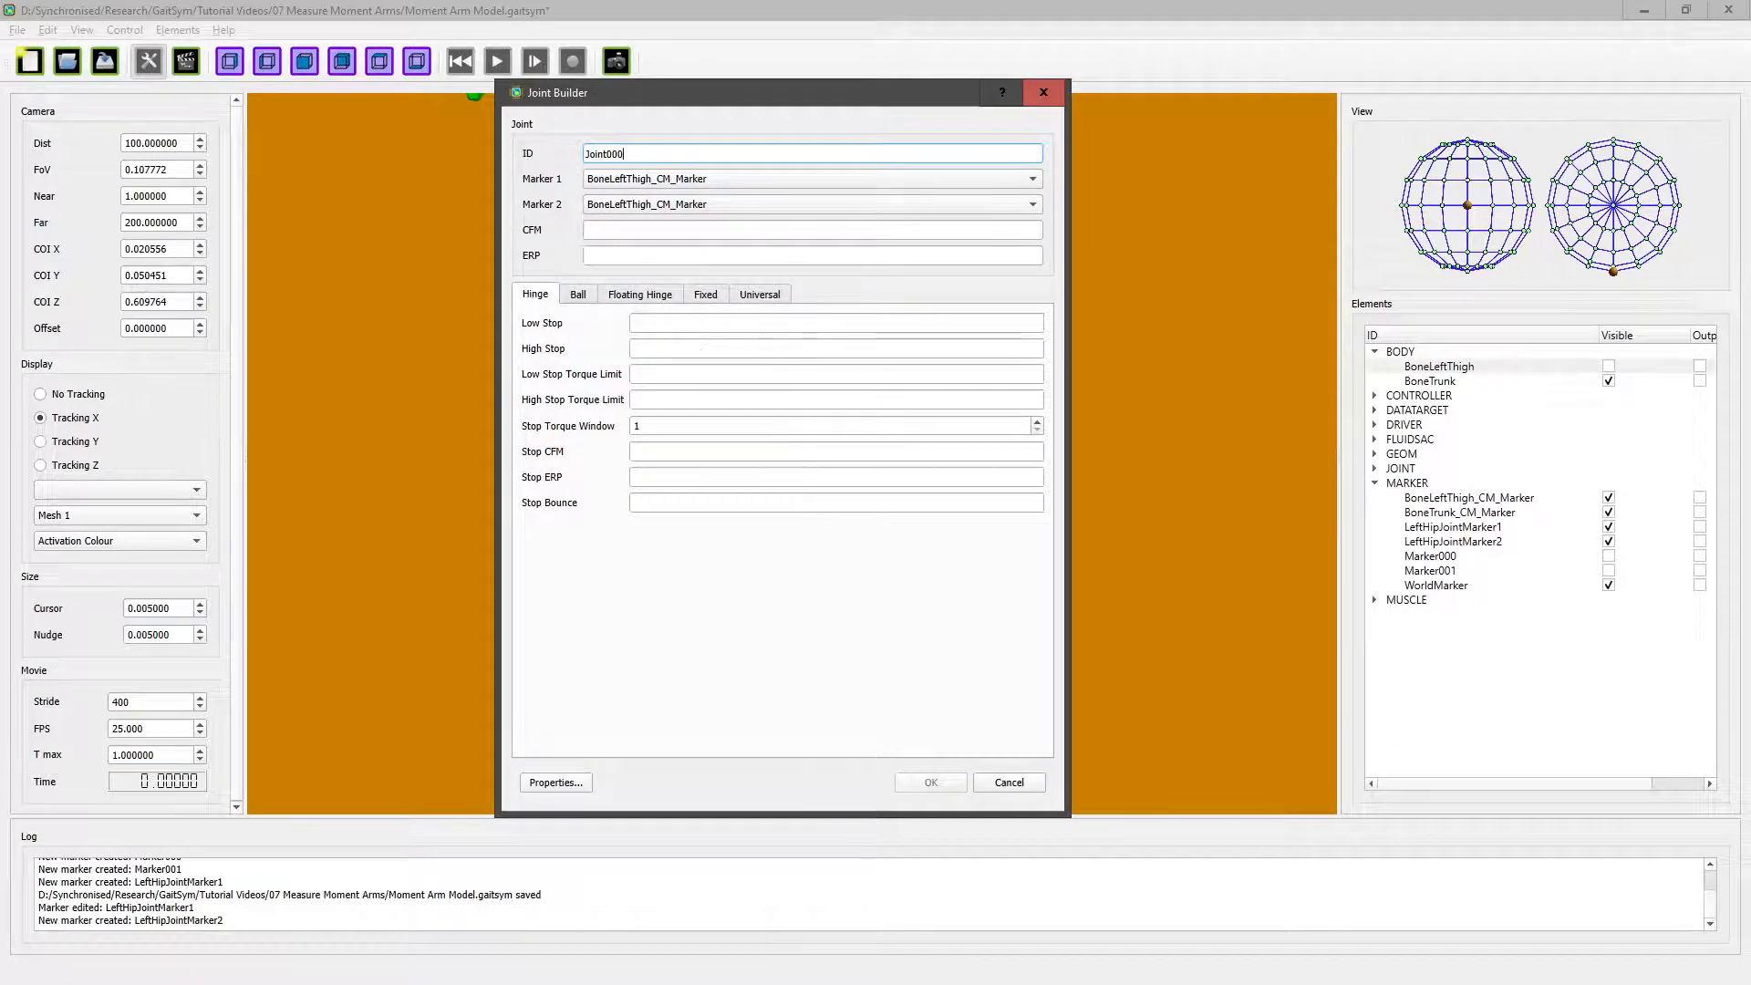
{"action": "left_click", "coordinate": [711, 204]}
{"action": "left_click", "coordinate": [683, 219]}
{"action": "left_click", "coordinate": [684, 204]}
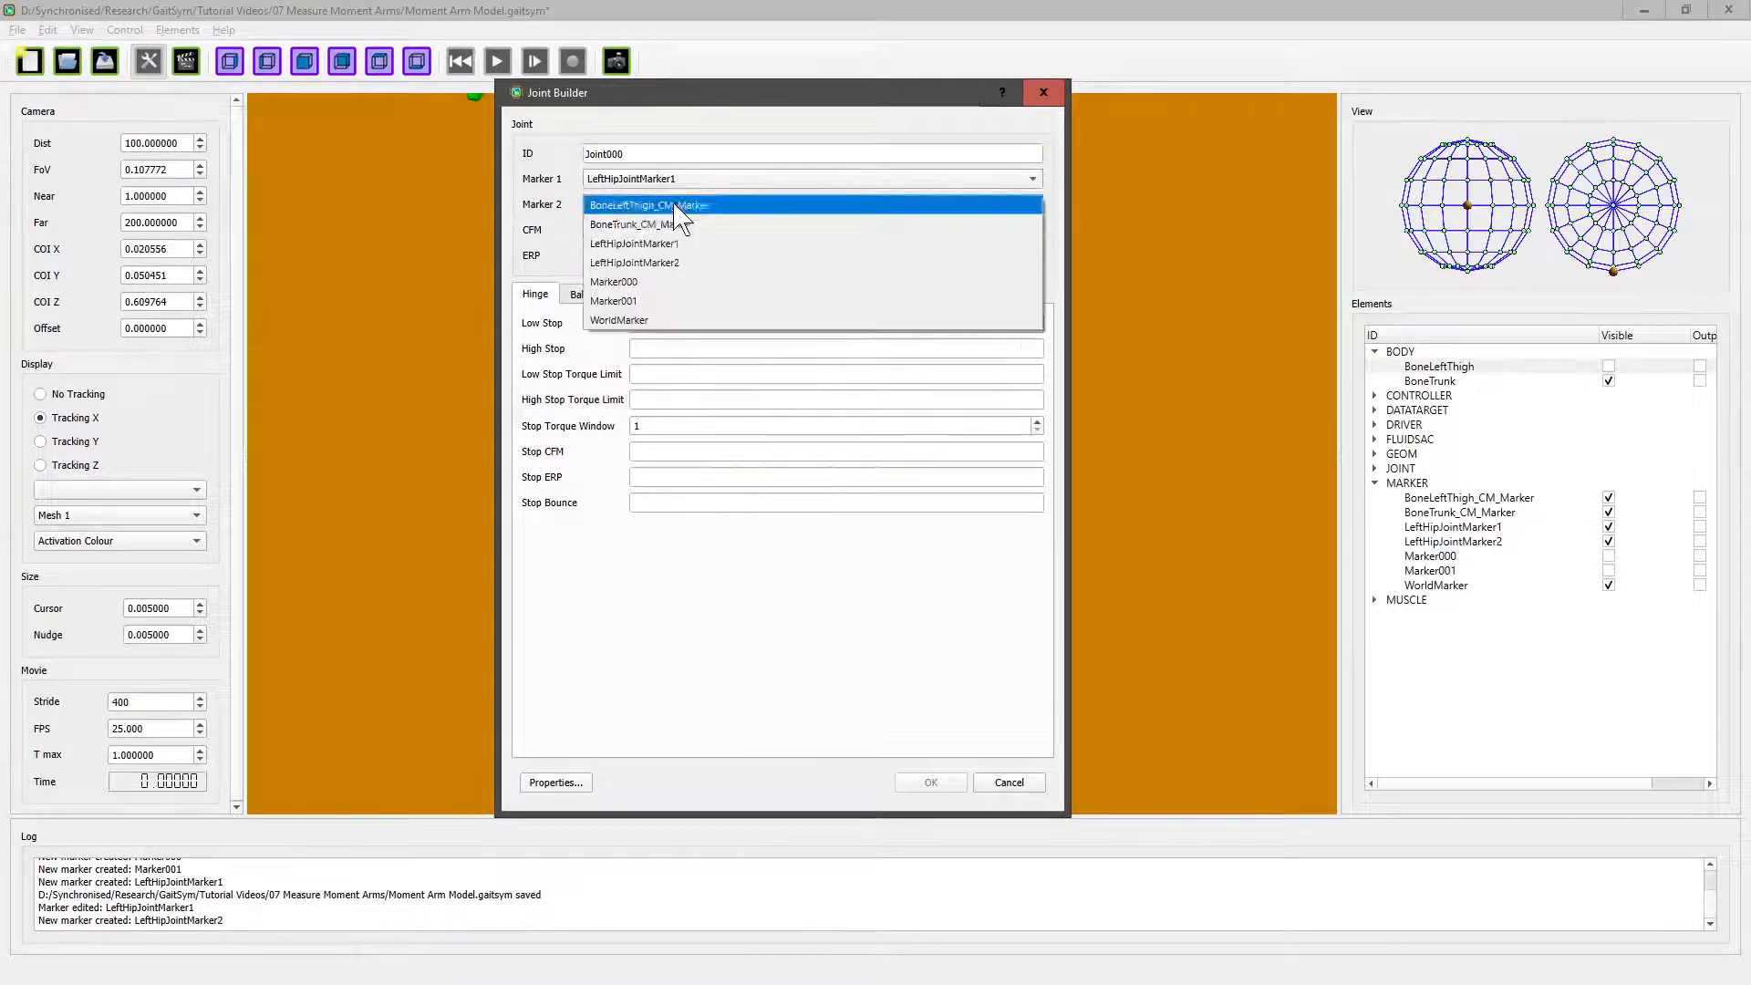
{"action": "left_click", "coordinate": [675, 263]}
{"action": "left_click_drag", "start_coordinate": [625, 154], "coordinate": [527, 164]}
{"action": "type", "text": "LeftHipJoin"}
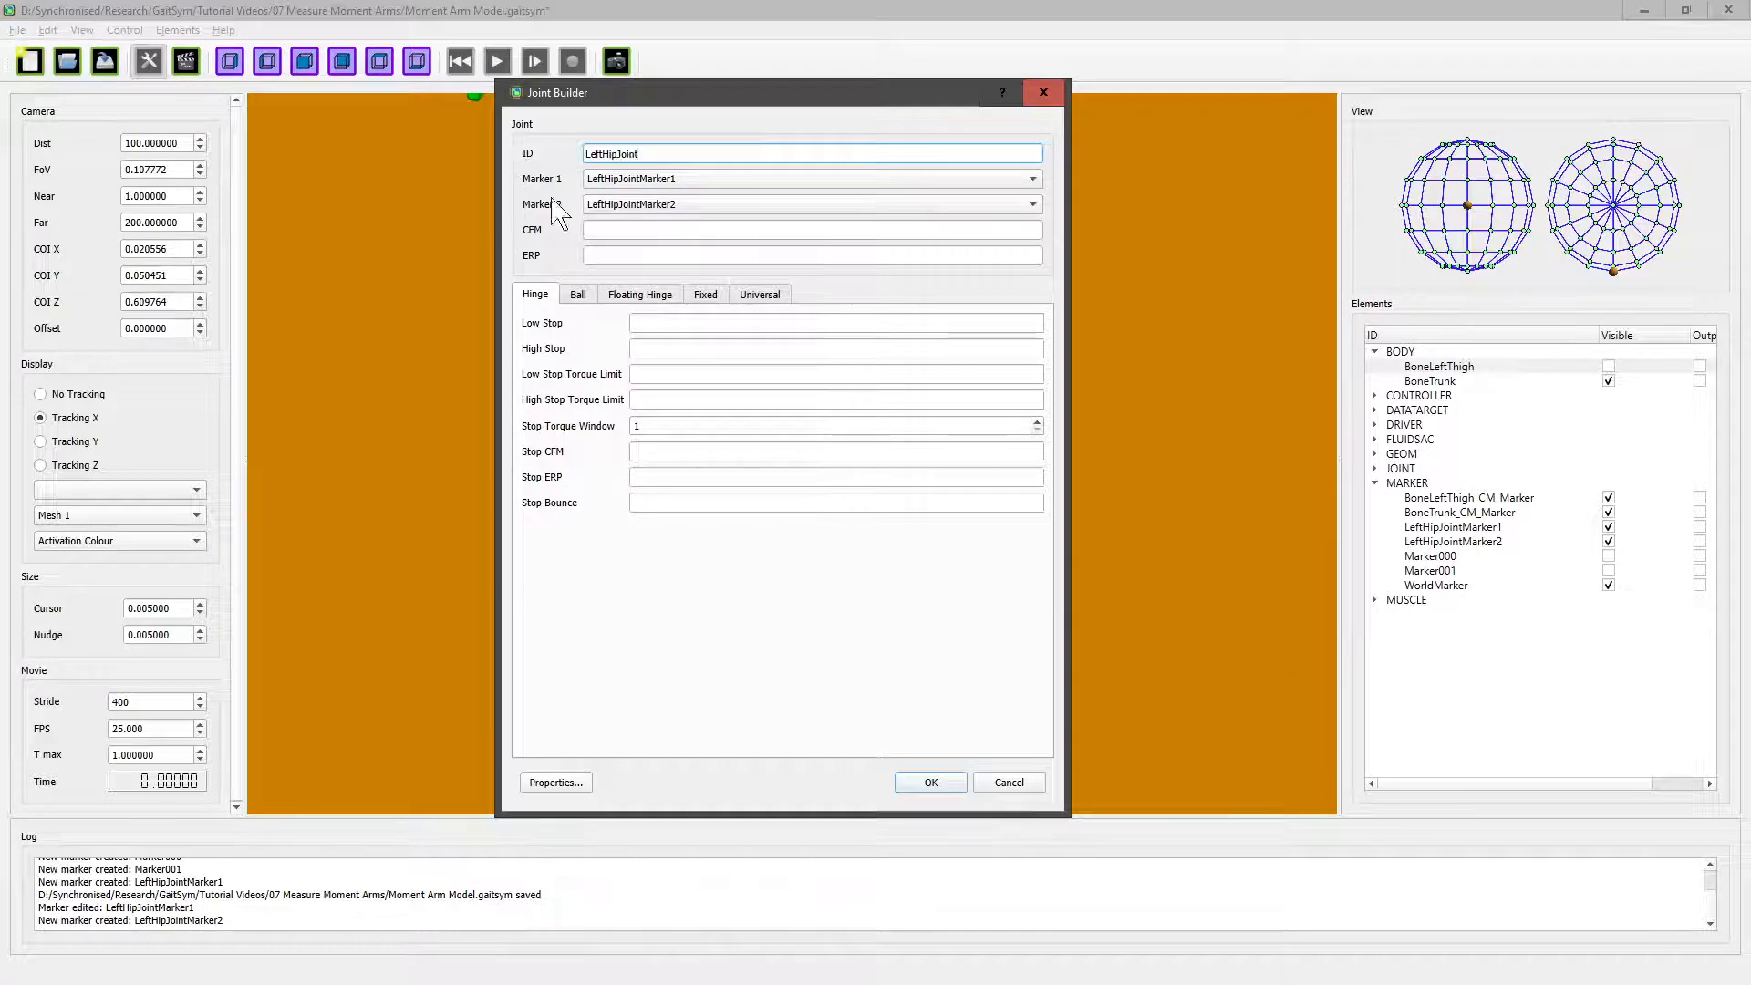
- Set the hinge joint's low stop to -20 and high stop to 135, and create the joint
{"action": "left_click", "coordinate": [648, 323]}
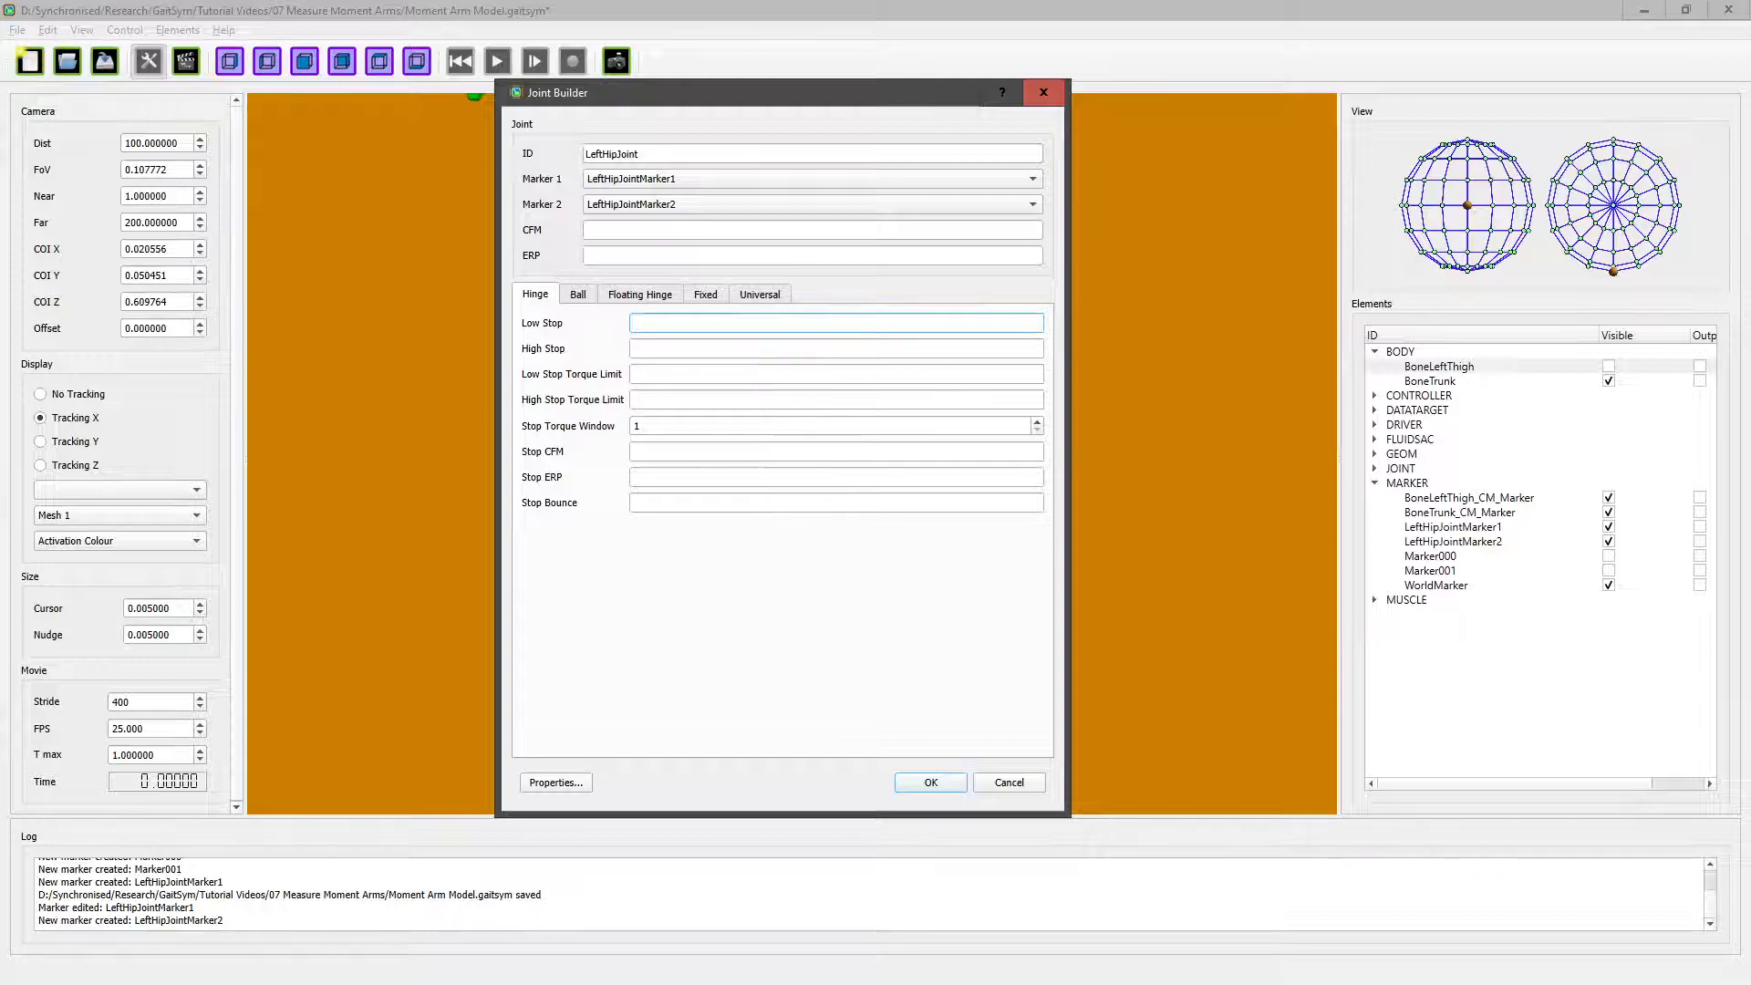
{"action": "type", "text": "-20"}
{"action": "left_click", "coordinate": [634, 349]}
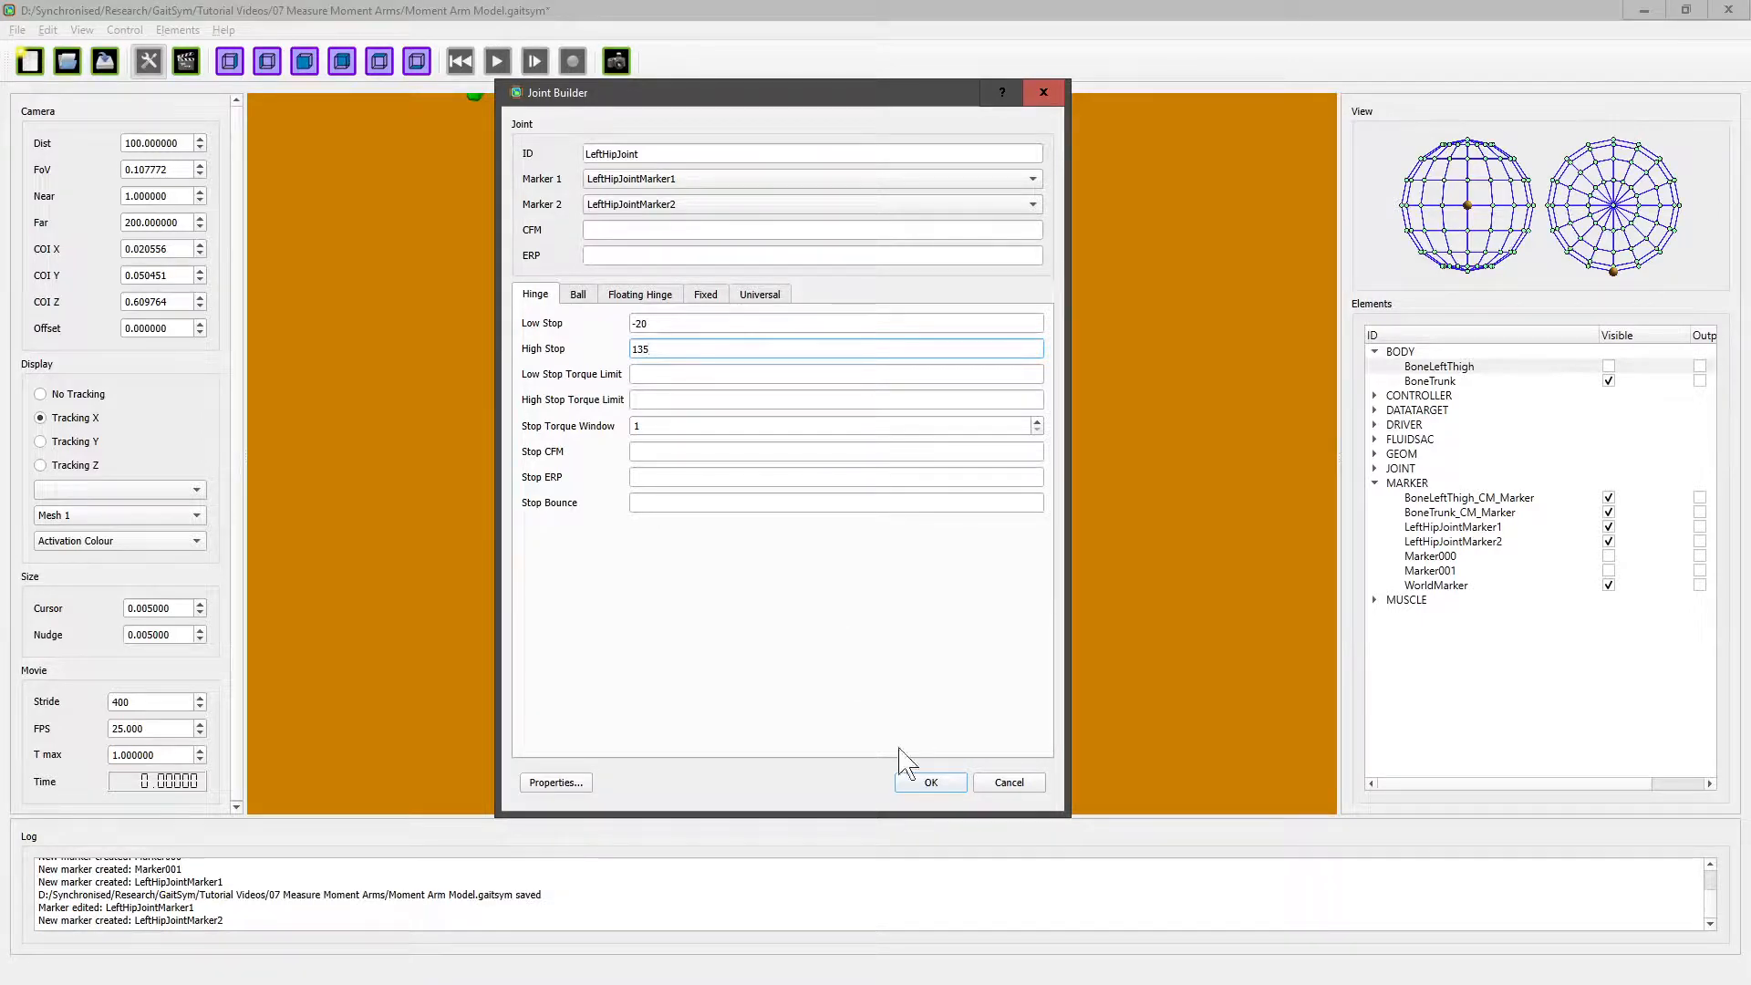
{"action": "left_click", "coordinate": [931, 782]}
- Show the BoneLeftThigh body again and examine the hinge joint between the pelvis and the left femur
{"action": "left_click_drag", "start_coordinate": [790, 526], "coordinate": [997, 488]}
{"action": "left_click_drag", "start_coordinate": [759, 488], "coordinate": [797, 493]}
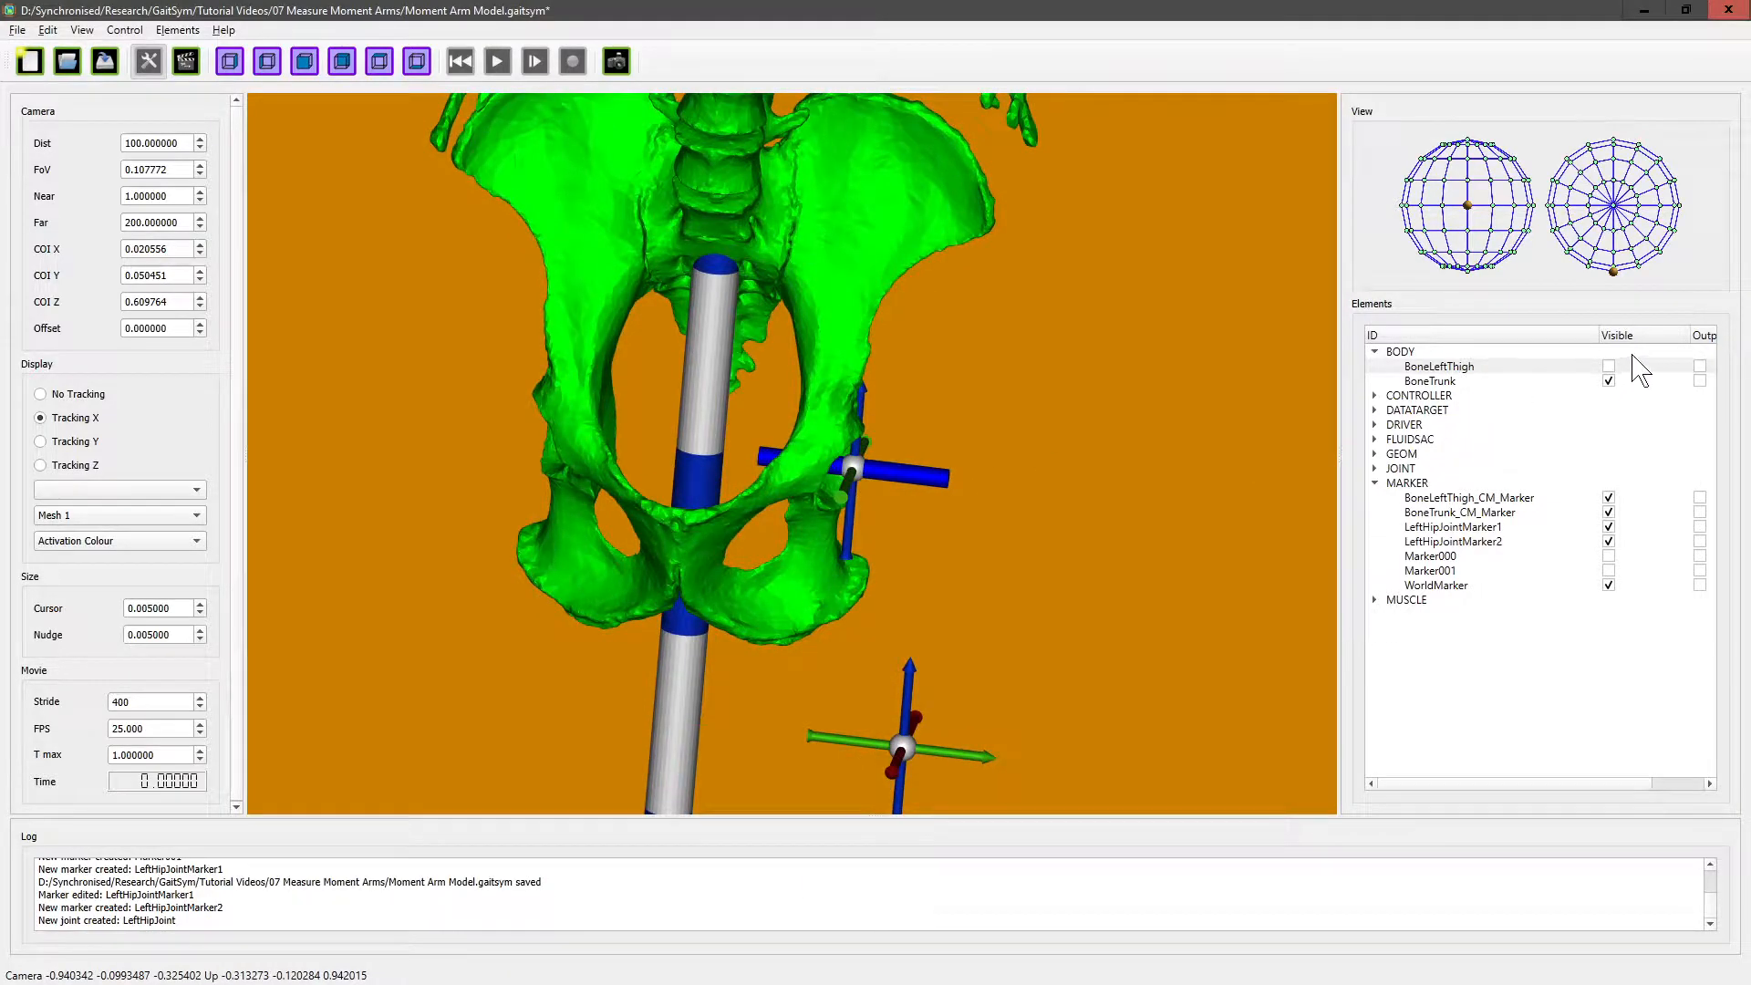
{"action": "left_click", "coordinate": [1610, 365]}
{"action": "left_click_drag", "start_coordinate": [821, 584], "coordinate": [870, 551]}
{"action": "left_click_drag", "start_coordinate": [699, 561], "coordinate": [954, 614]}
{"action": "left_click_drag", "start_coordinate": [852, 517], "coordinate": [892, 472]}
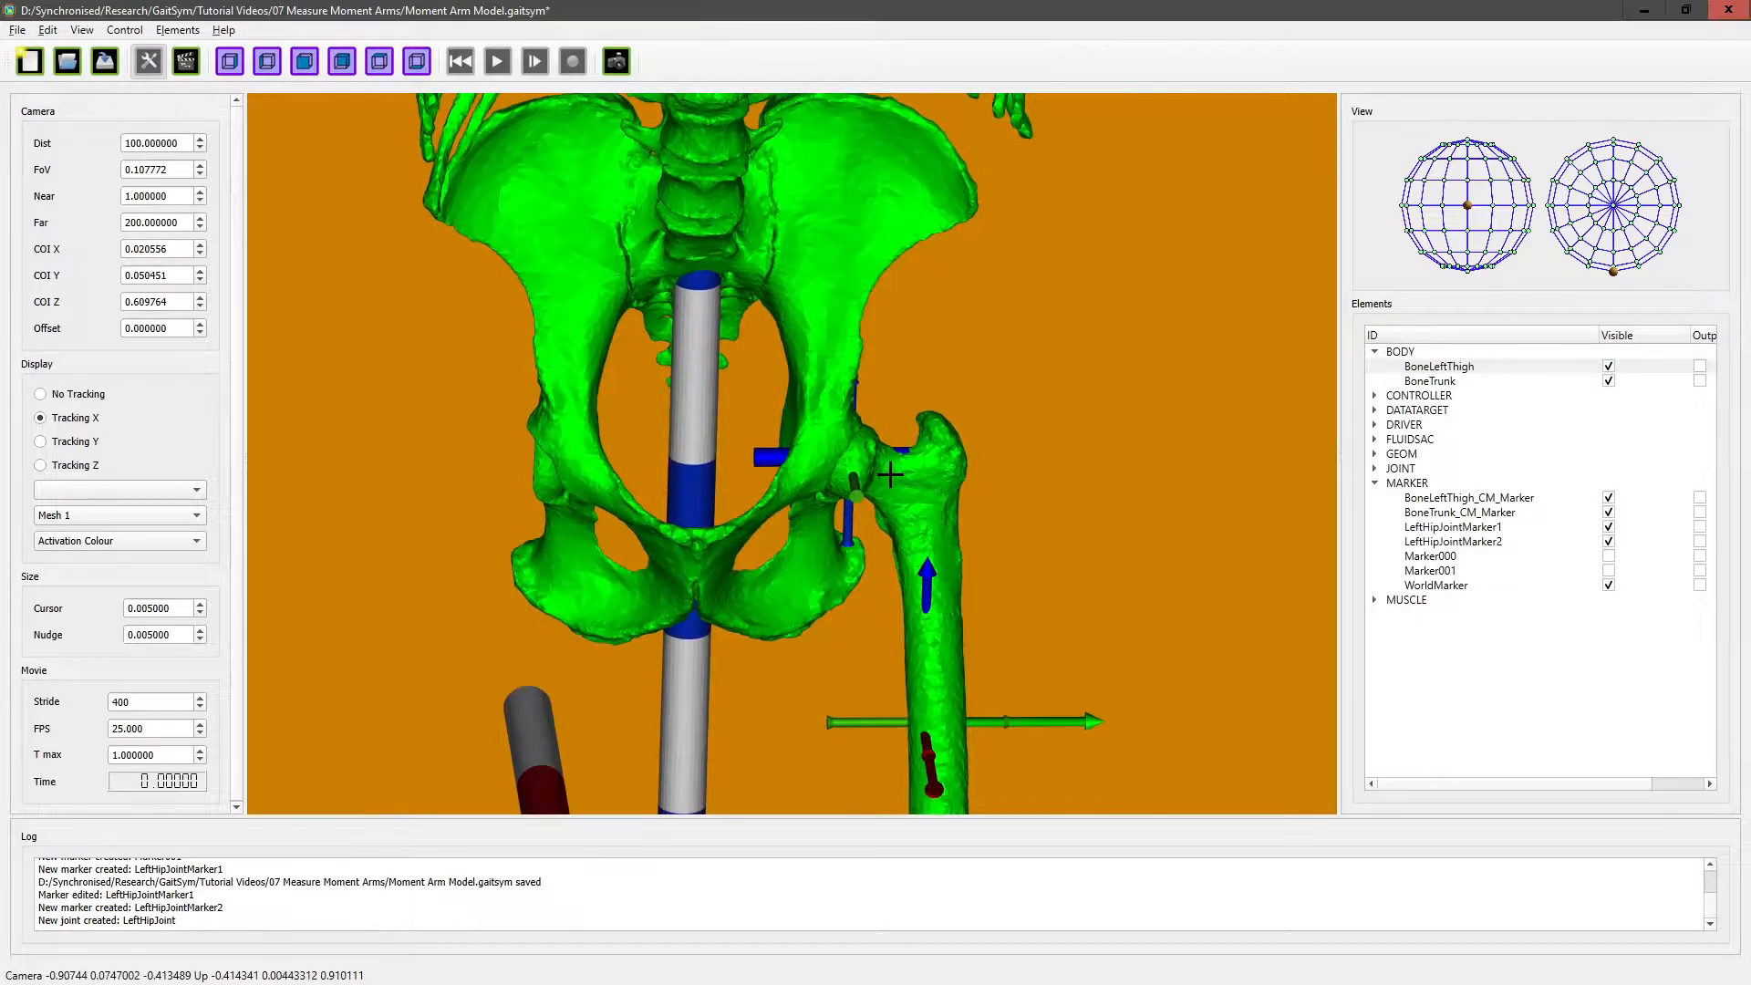